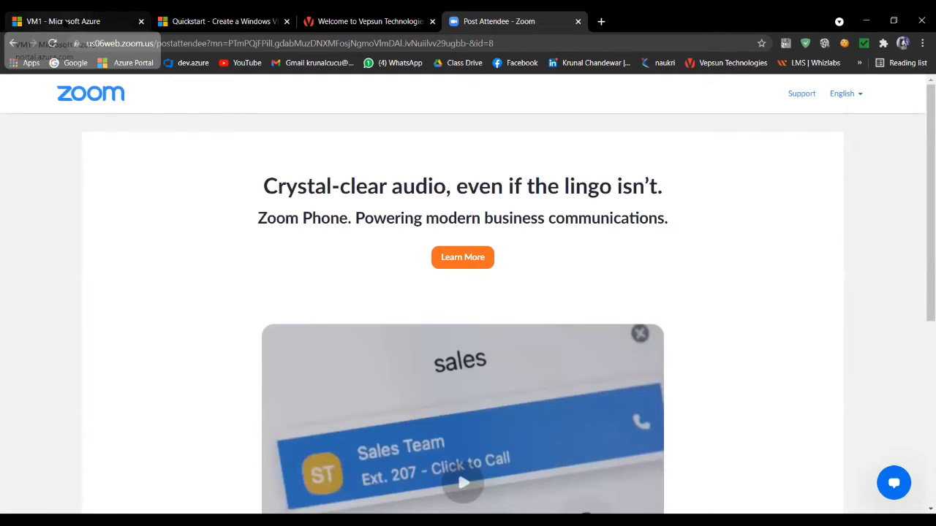
- Switch to the Azure portal and open the list of all resources
{"action": "left_click", "coordinate": [64, 22]}
{"action": "left_click", "coordinate": [197, 22]}
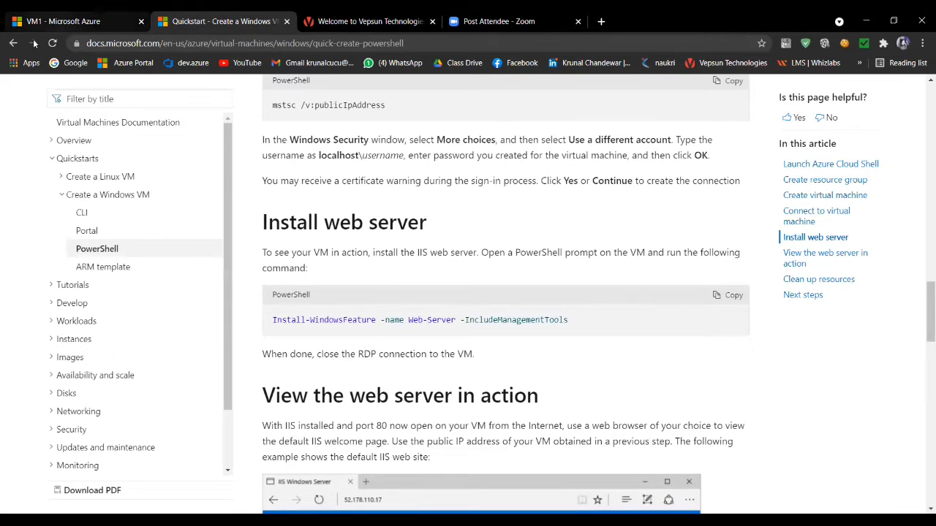
{"action": "left_click", "coordinate": [64, 22]}
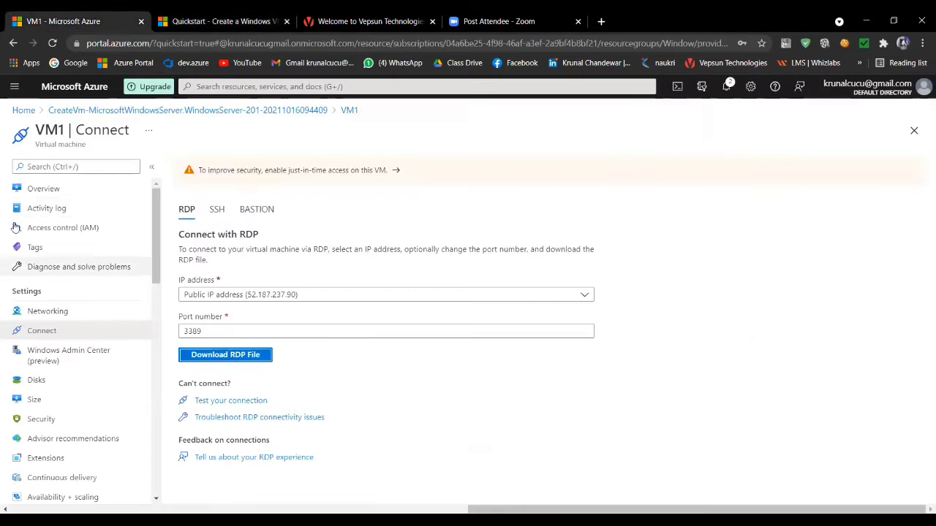
{"action": "left_click", "coordinate": [23, 111]}
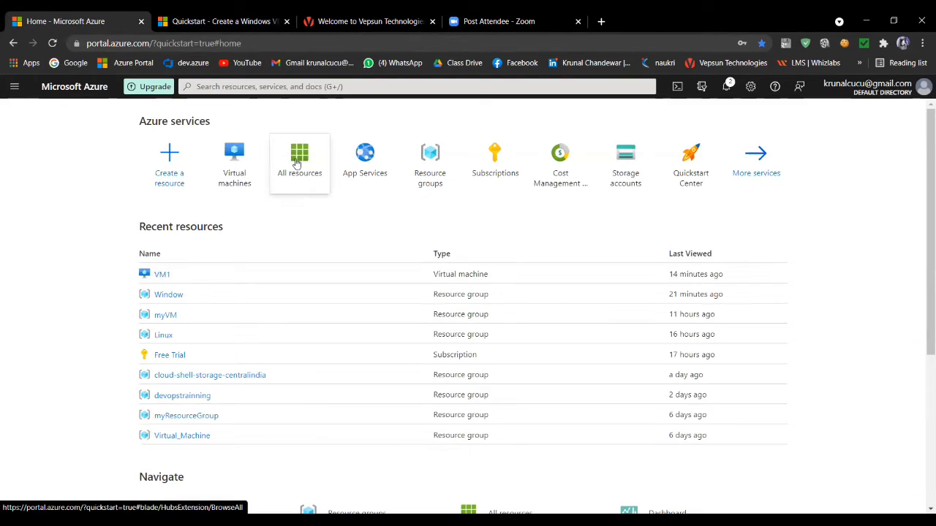
{"action": "left_click", "coordinate": [296, 164]}
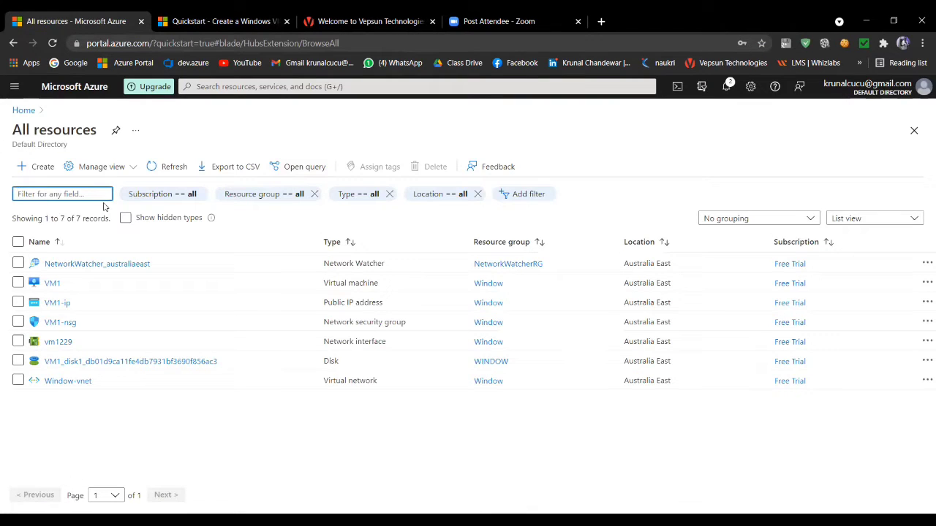
- Delete all listed resources, including hidden types, confirming the deletion with "yes"
{"action": "left_click", "coordinate": [125, 218]}
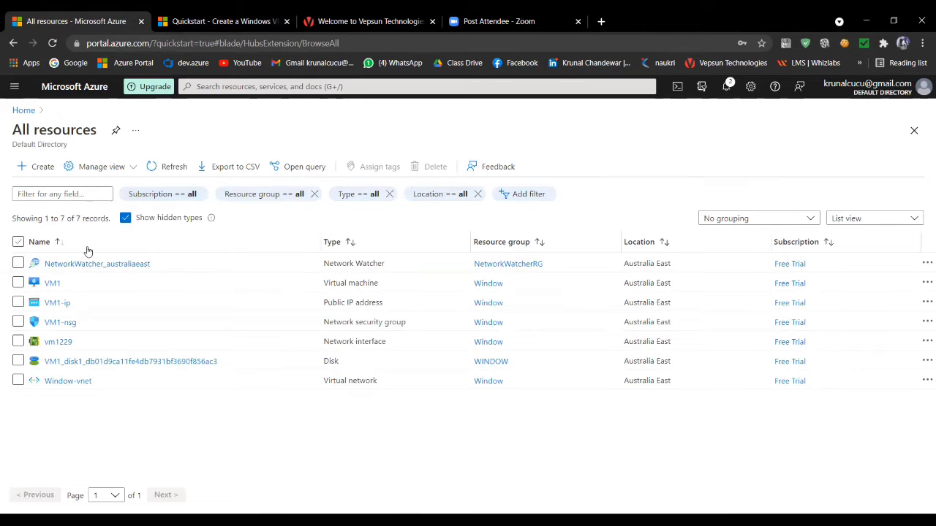
{"action": "left_click", "coordinate": [19, 243]}
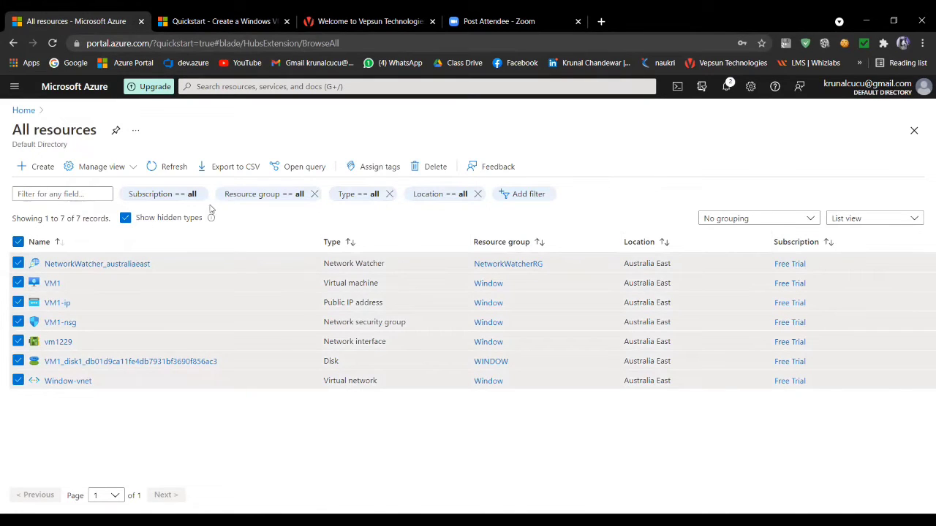
{"action": "left_click", "coordinate": [429, 170]}
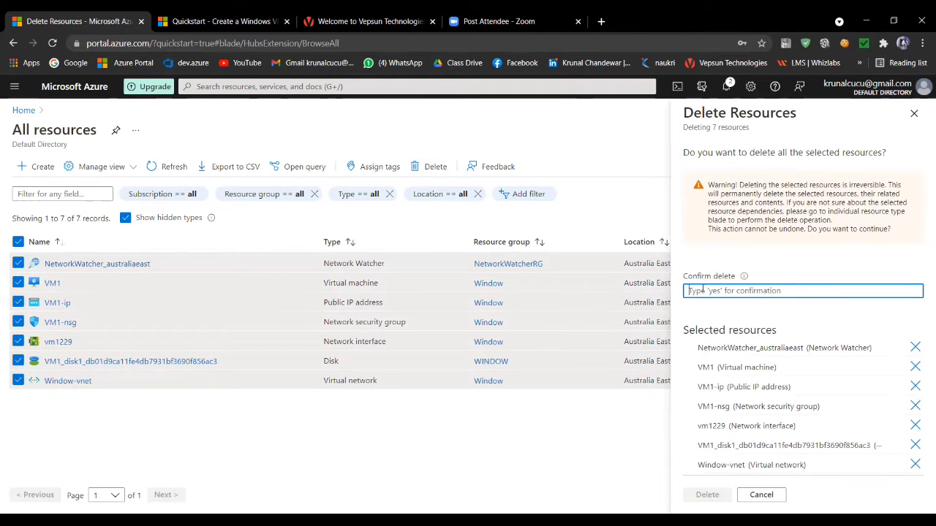
{"action": "type", "text": "yes"}
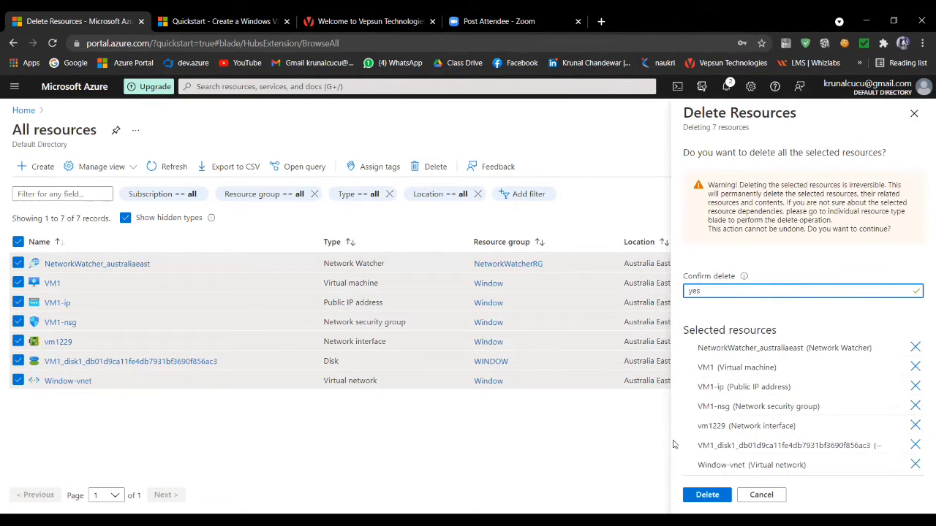
{"action": "left_click", "coordinate": [705, 496]}
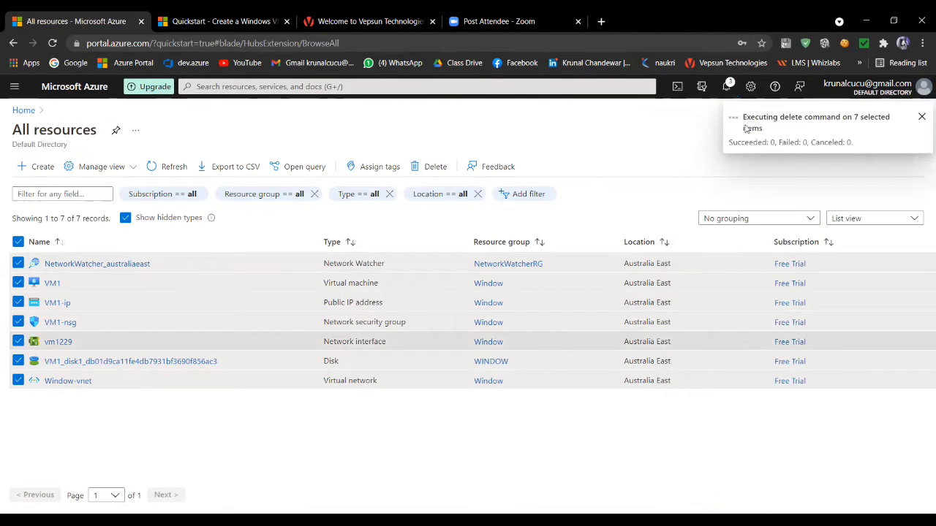
- Reopen the list of all resources from the portal home and check the notifications for the deletion's progress
{"action": "left_click", "coordinate": [16, 88]}
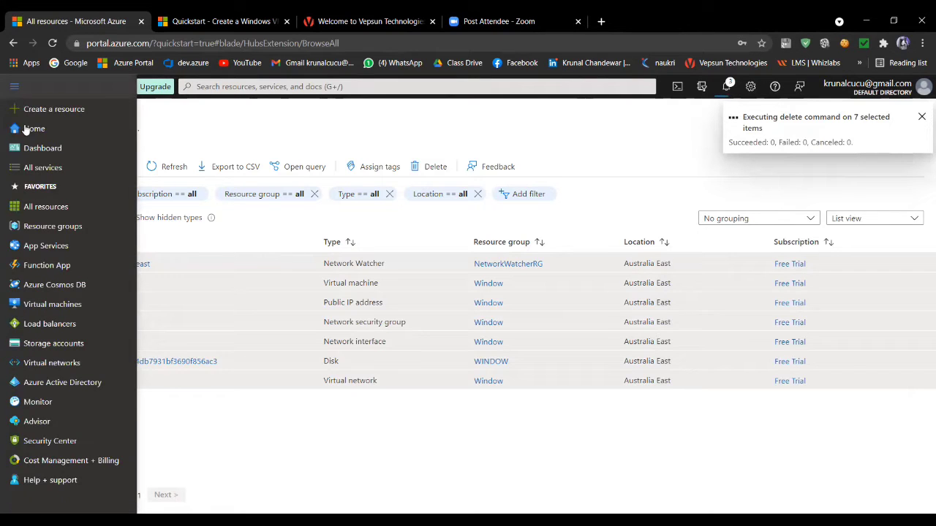
{"action": "left_click", "coordinate": [26, 130]}
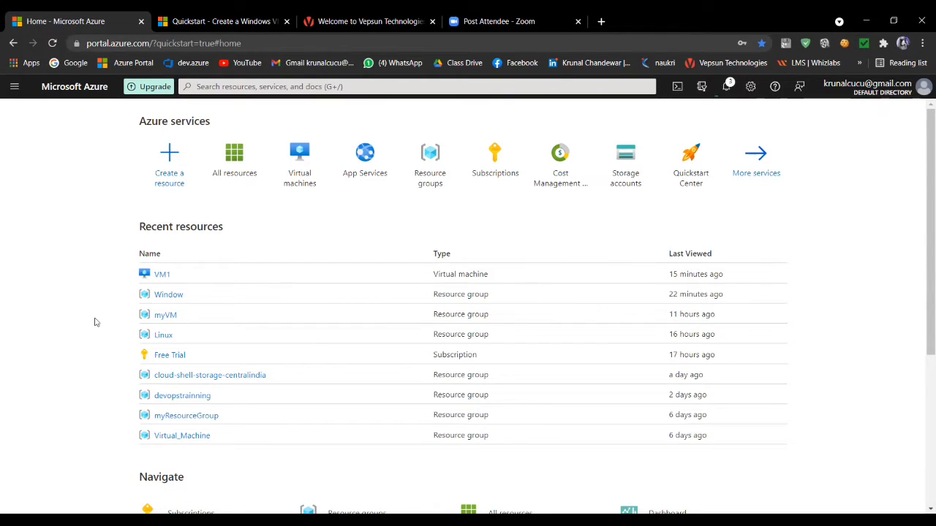
{"action": "left_click", "coordinate": [238, 169]}
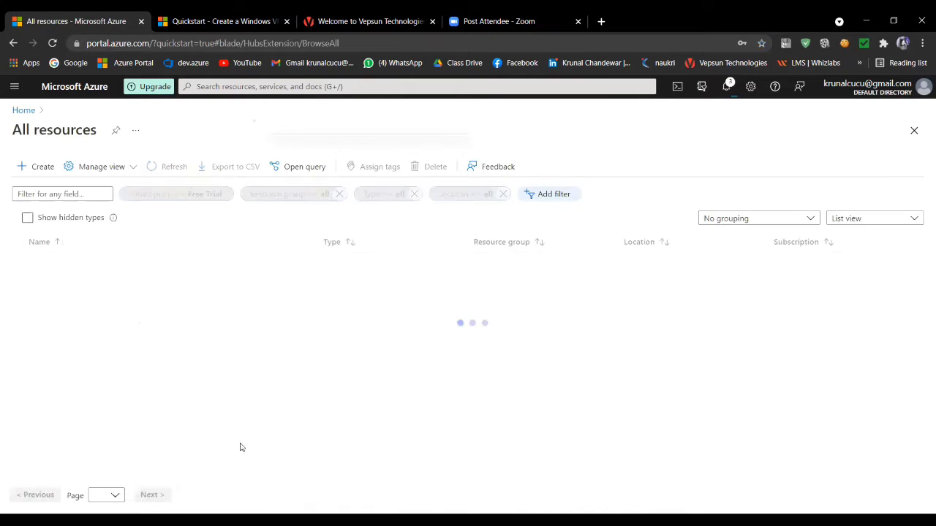
{"action": "left_click", "coordinate": [726, 87]}
{"action": "left_click", "coordinate": [726, 87]}
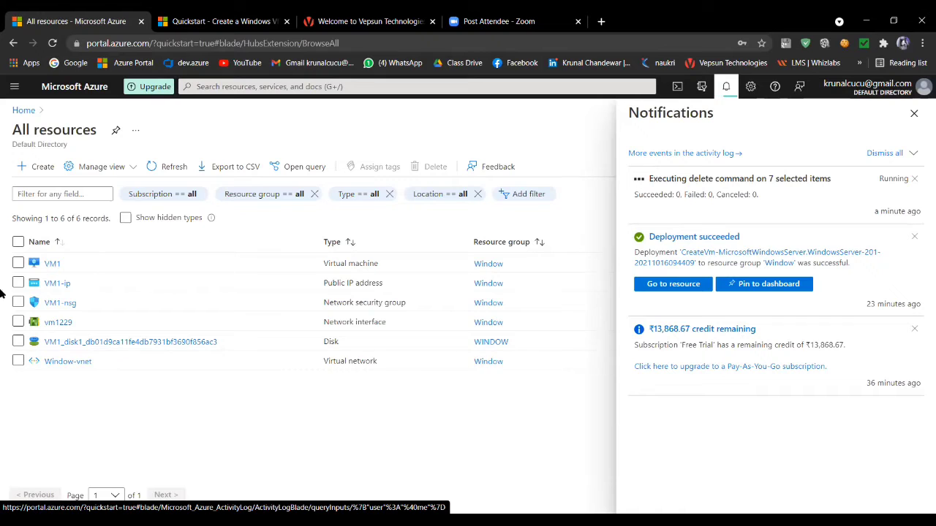
- Go to the Virtual machines service from the portal home and start creating a new virtual machine
{"action": "left_click", "coordinate": [14, 88]}
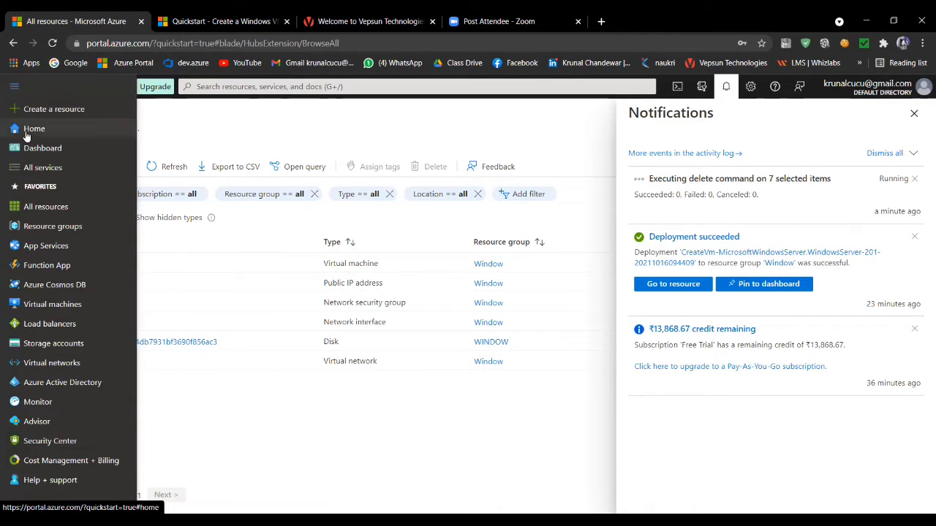
{"action": "left_click", "coordinate": [25, 130]}
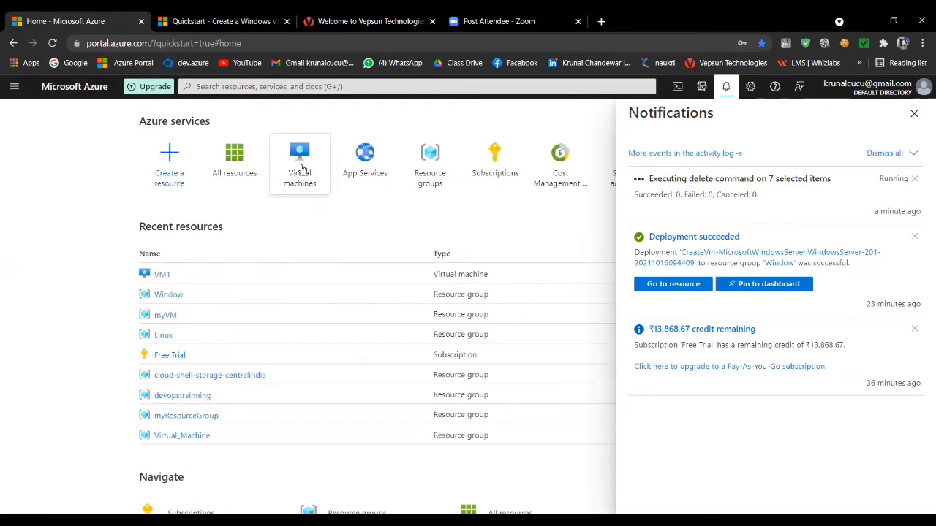
{"action": "left_click", "coordinate": [302, 170]}
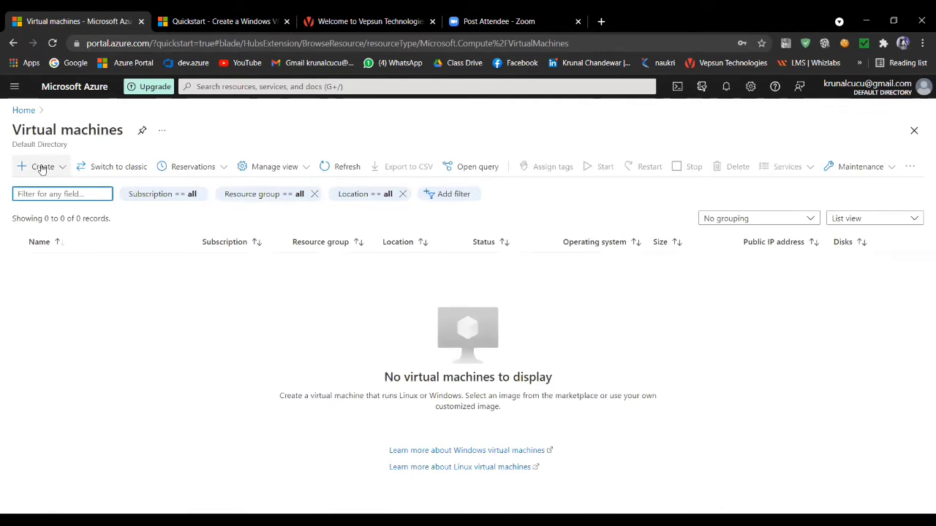
{"action": "left_click", "coordinate": [42, 170]}
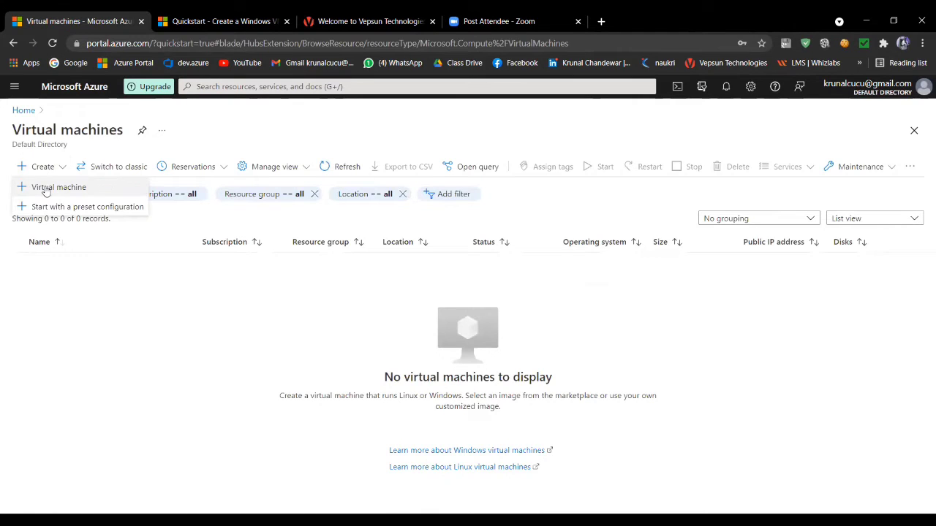
{"action": "left_click", "coordinate": [45, 187]}
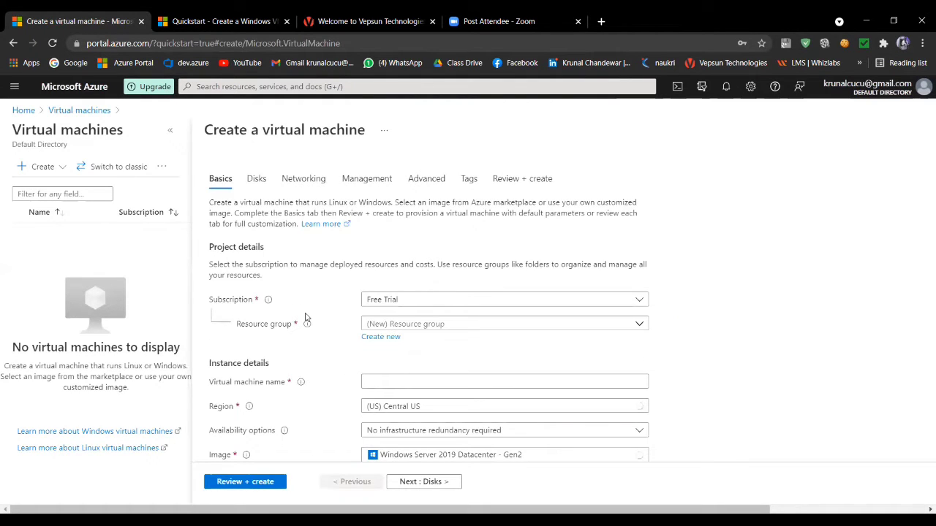
- Assign the new virtual machine to the existing resource group Window
{"action": "scroll", "coordinate": [204, 265], "scroll_direction": "down", "scroll_amount": 1}
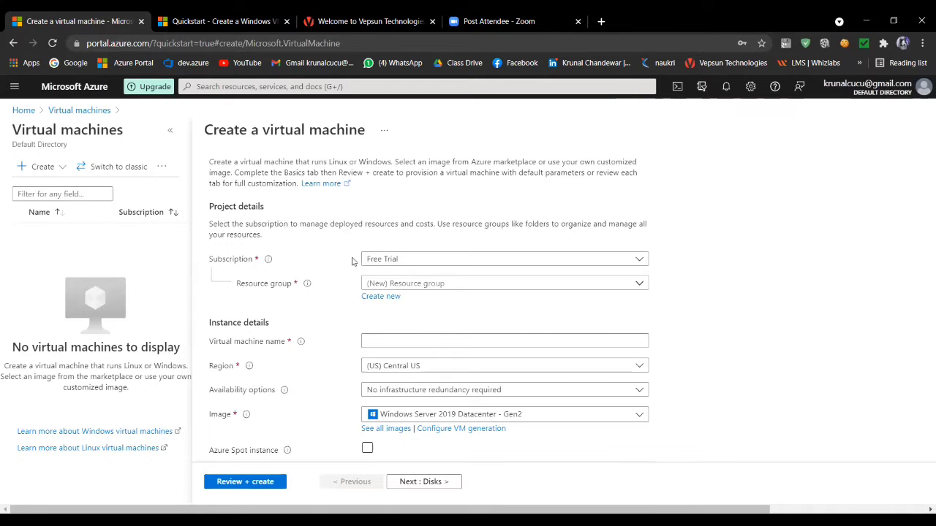
{"action": "left_click", "coordinate": [395, 285]}
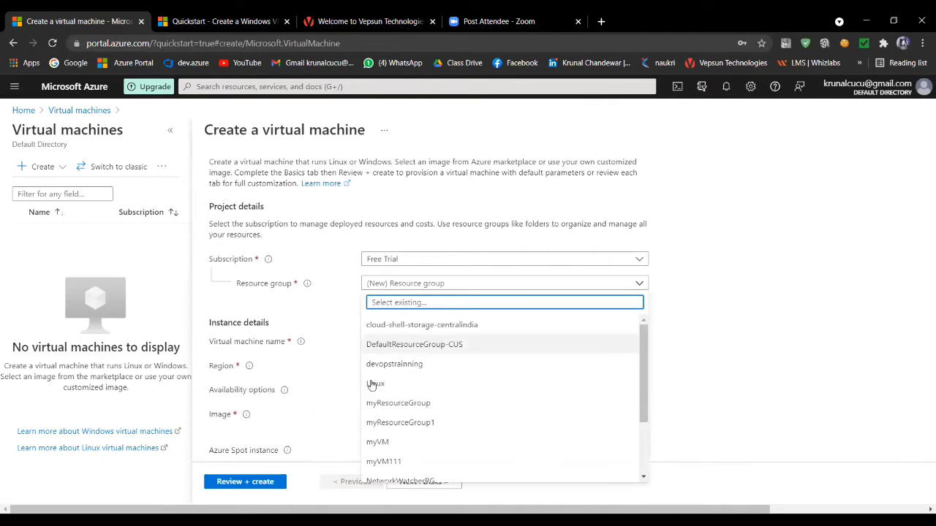
{"action": "scroll", "coordinate": [383, 399], "scroll_direction": "down", "scroll_amount": 3}
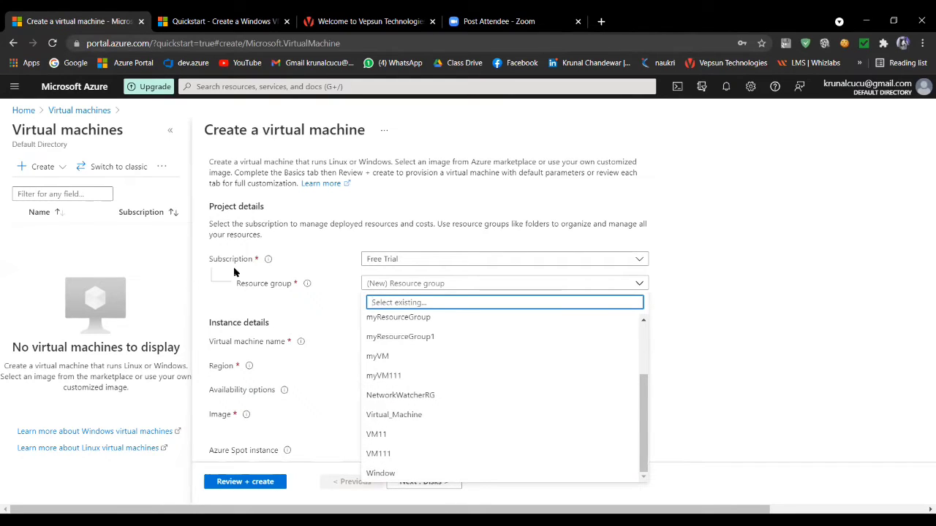
{"action": "left_click", "coordinate": [388, 476]}
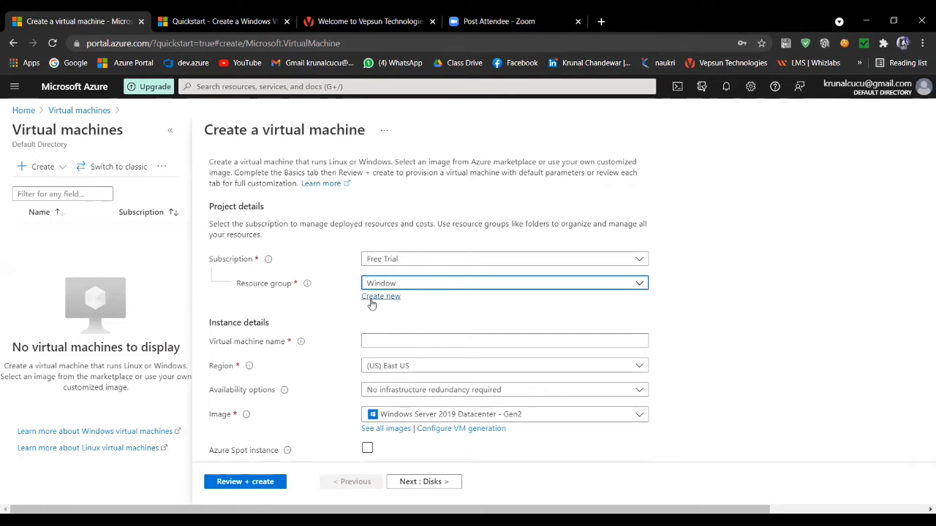
- Name the virtual machine VM1 and check the notifications for the status of the resource deletion
{"action": "scroll", "coordinate": [326, 336], "scroll_direction": "down", "scroll_amount": 1}
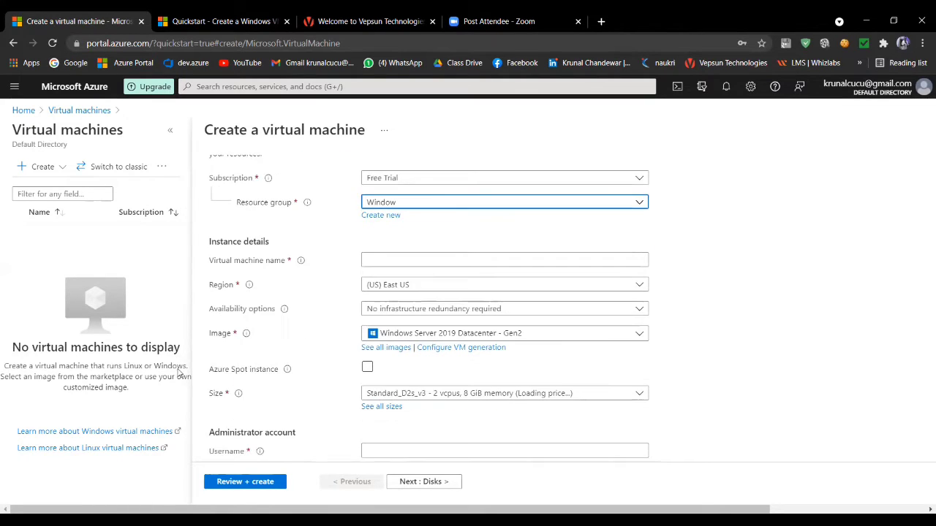
{"action": "left_click", "coordinate": [394, 261]}
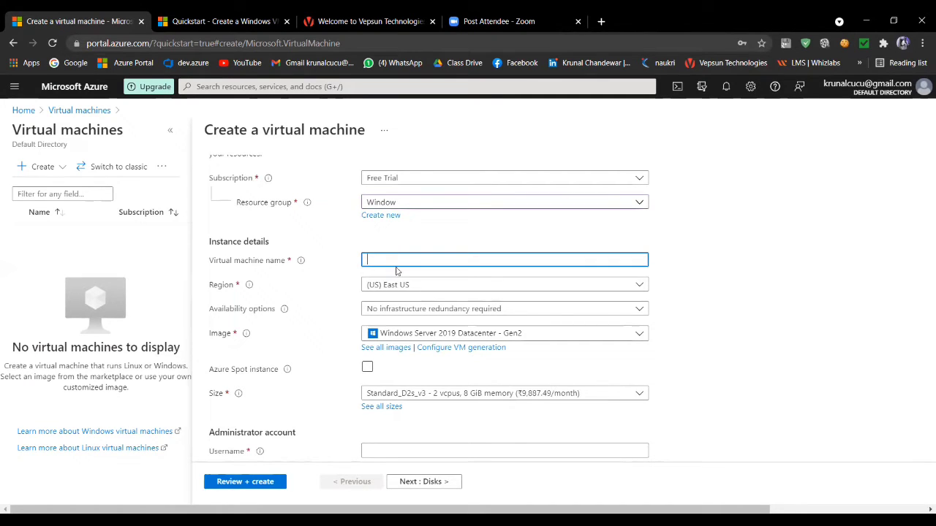
{"action": "type", "text": "VM"}
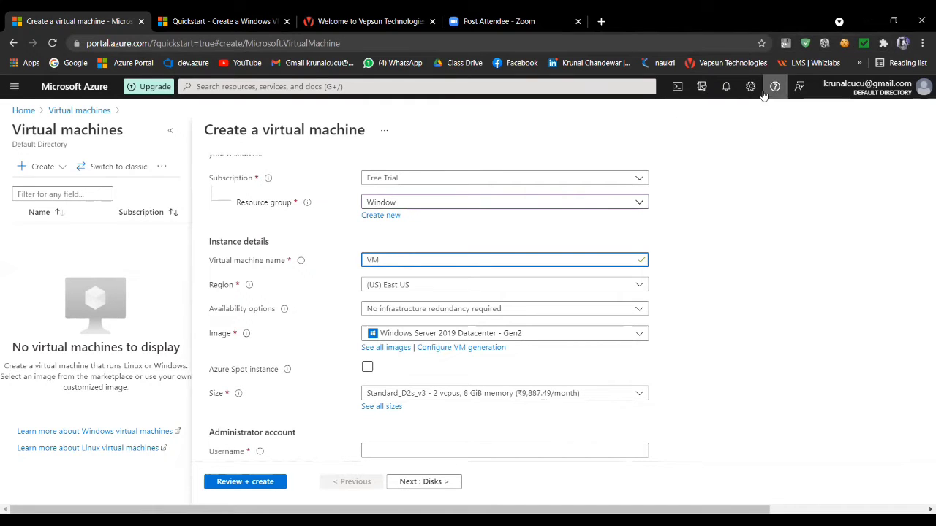
{"action": "left_click", "coordinate": [727, 89]}
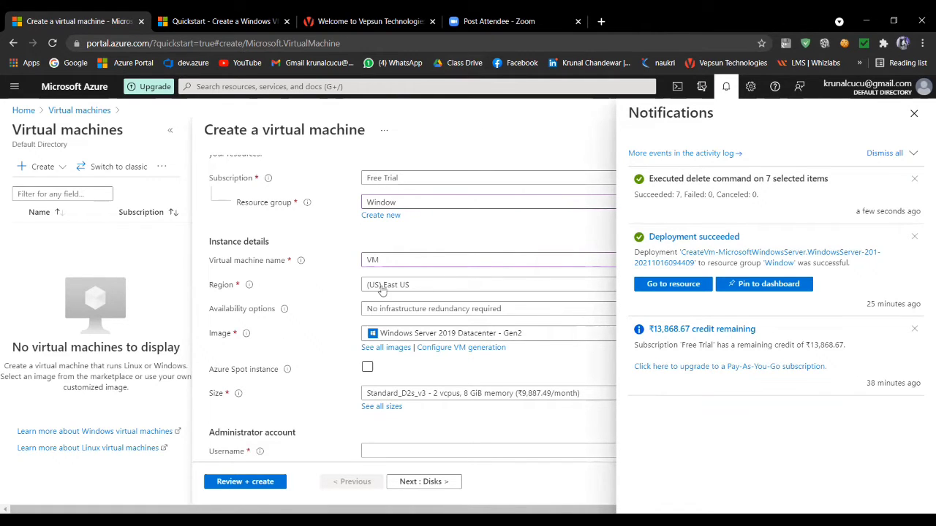
{"action": "left_click", "coordinate": [390, 260]}
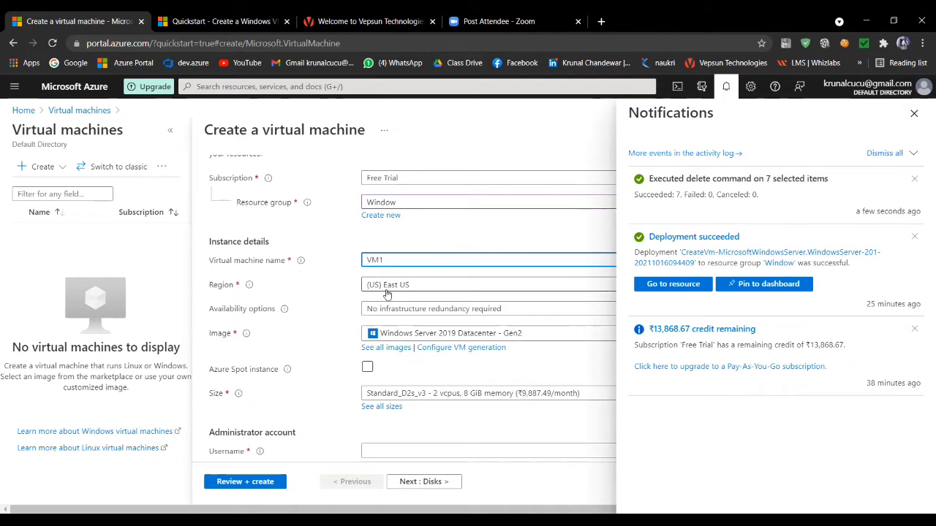
- Set the region to (Asia Pacific) Australia East and the image to Windows Server 2019 Datacenter - Gen2
{"action": "left_click", "coordinate": [428, 293]}
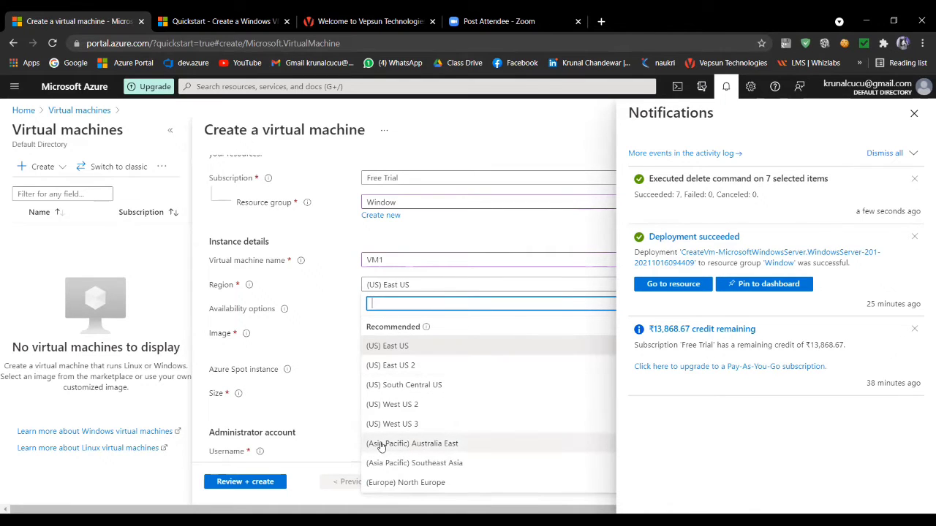
{"action": "left_click", "coordinate": [405, 443]}
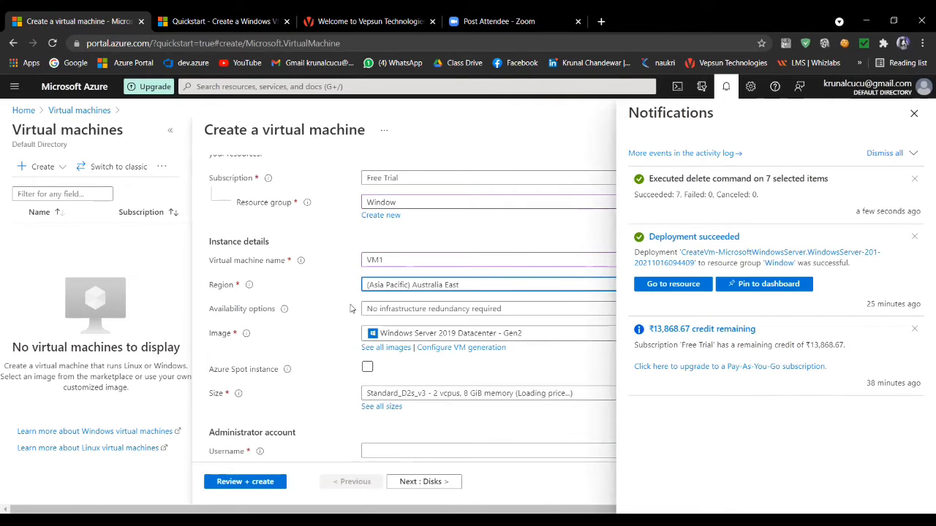
{"action": "scroll", "coordinate": [349, 308], "scroll_direction": "down", "scroll_amount": 2}
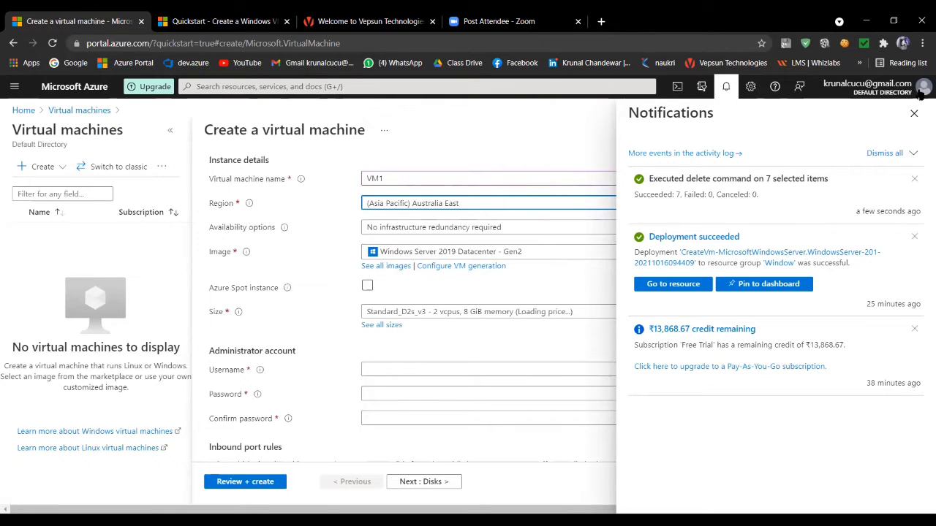
{"action": "left_click", "coordinate": [914, 113]}
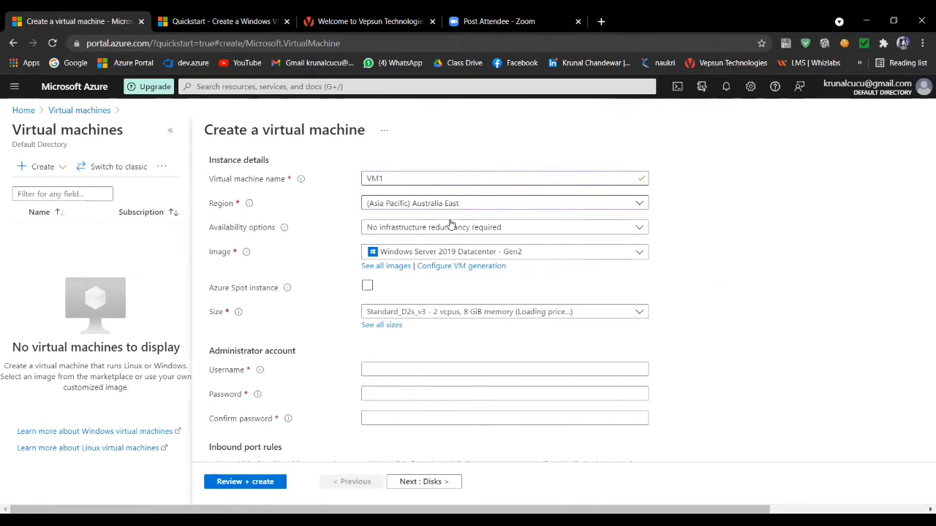
{"action": "left_click", "coordinate": [600, 253]}
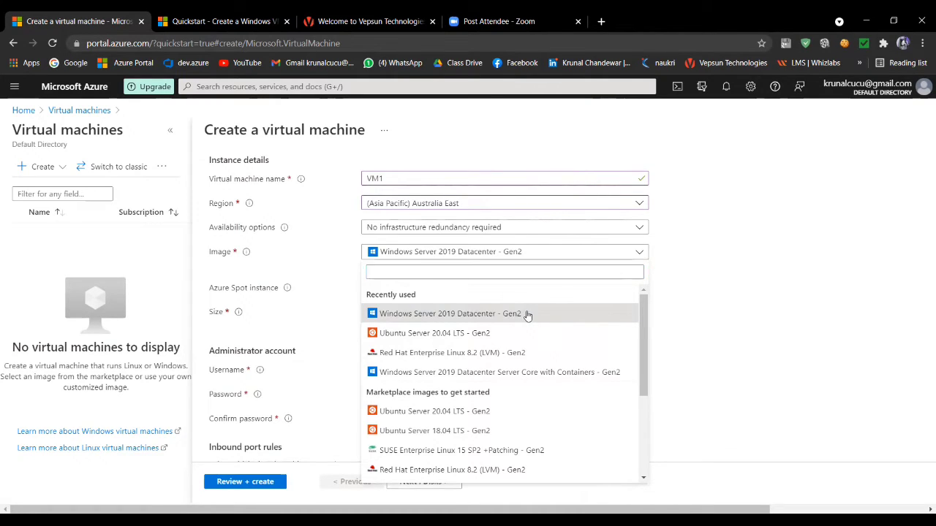
{"action": "left_click", "coordinate": [527, 315]}
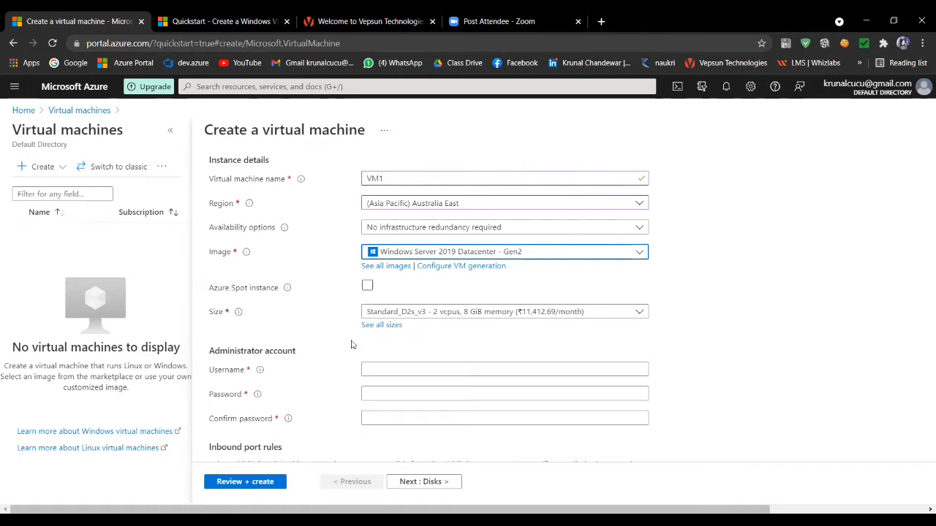
- Set the administrator account's username to ADMINISTRATOR1
{"action": "scroll", "coordinate": [358, 352], "scroll_direction": "down", "scroll_amount": 1}
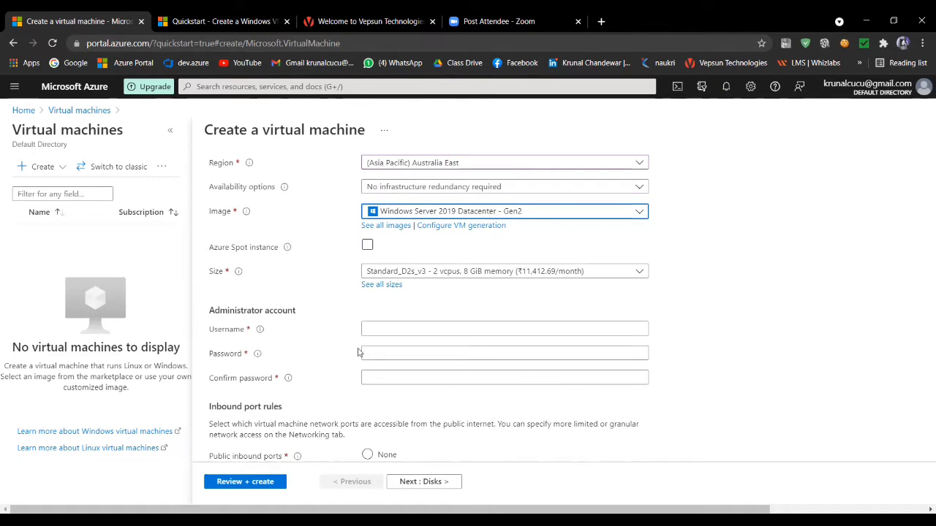
{"action": "left_click", "coordinate": [400, 329]}
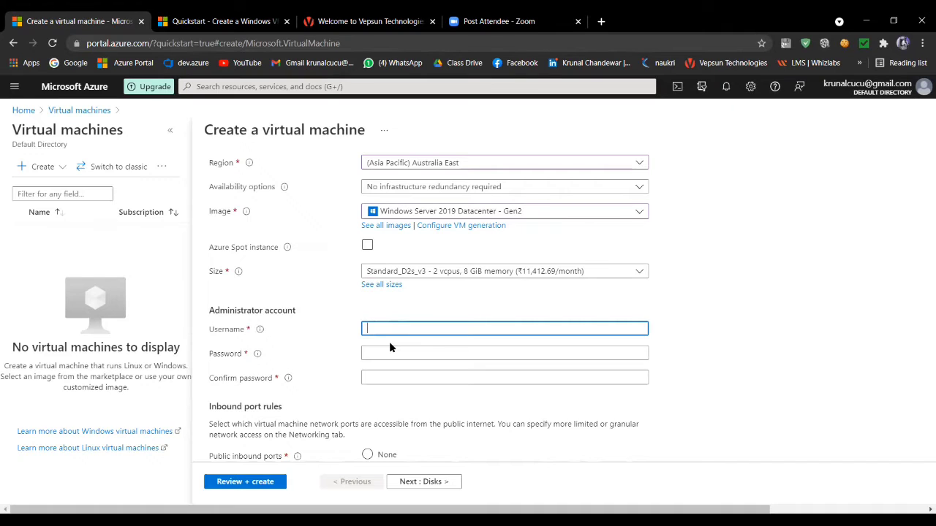
{"action": "type", "text": "A"}
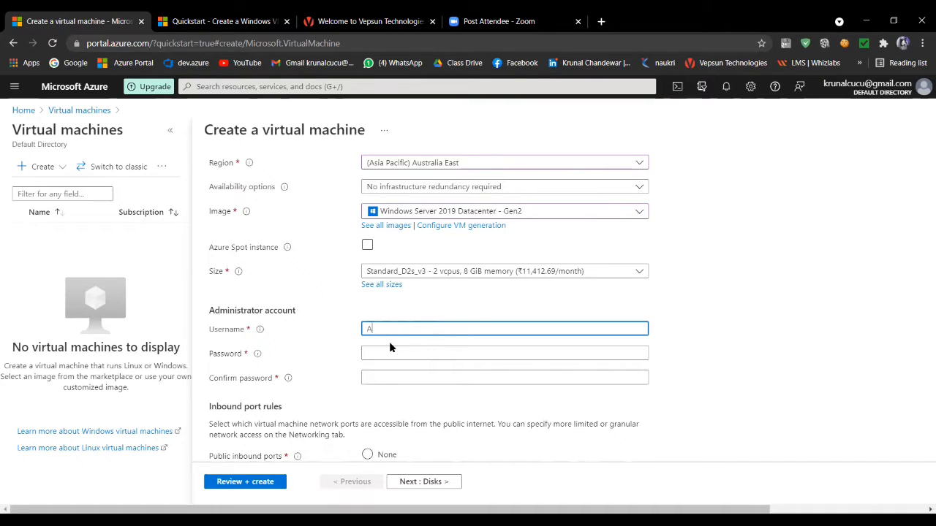
{"action": "type", "text": "DMINISTR"}
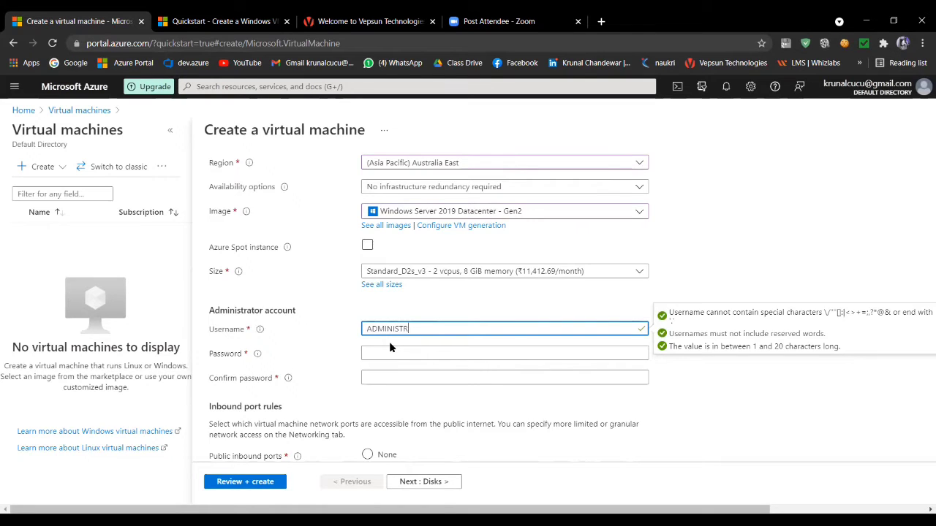
{"action": "type", "text": "ATOR1"}
{"action": "left_click", "coordinate": [411, 355]}
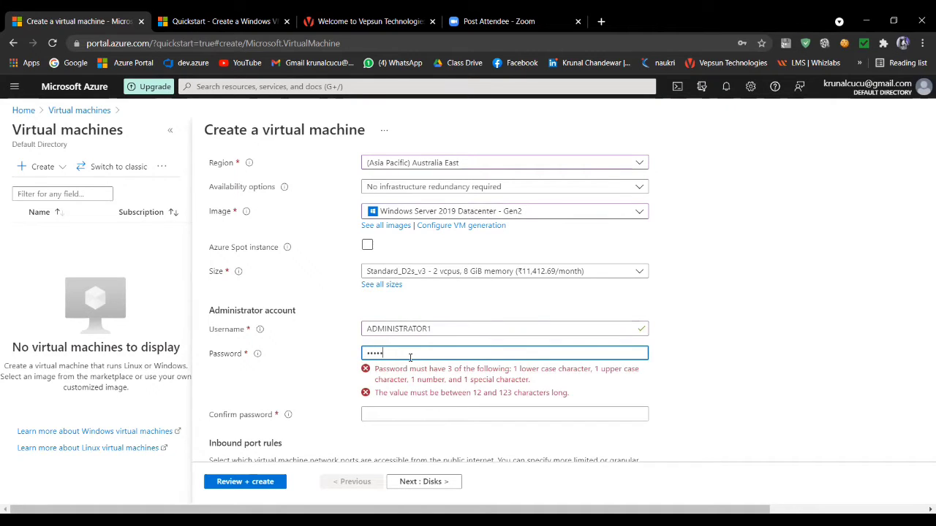
{"action": "type", "text": "•"}
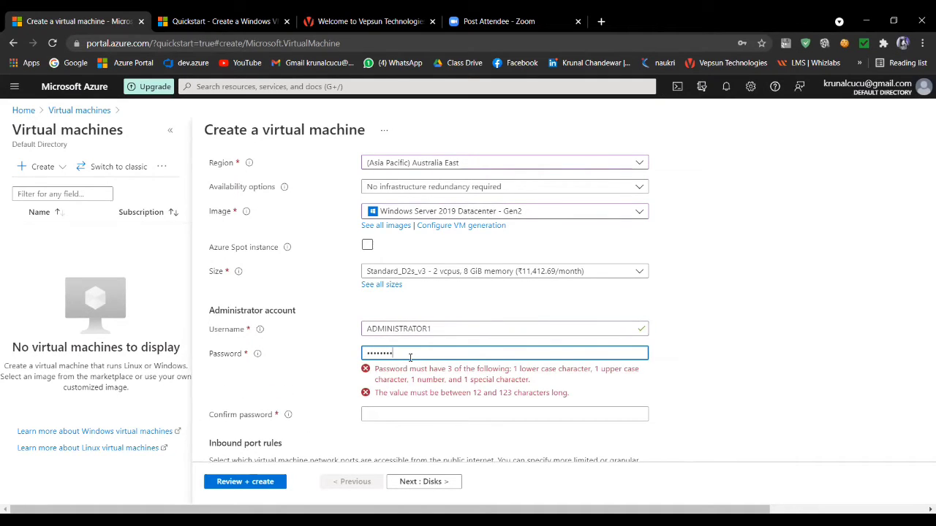
{"action": "type", "text": "•••"}
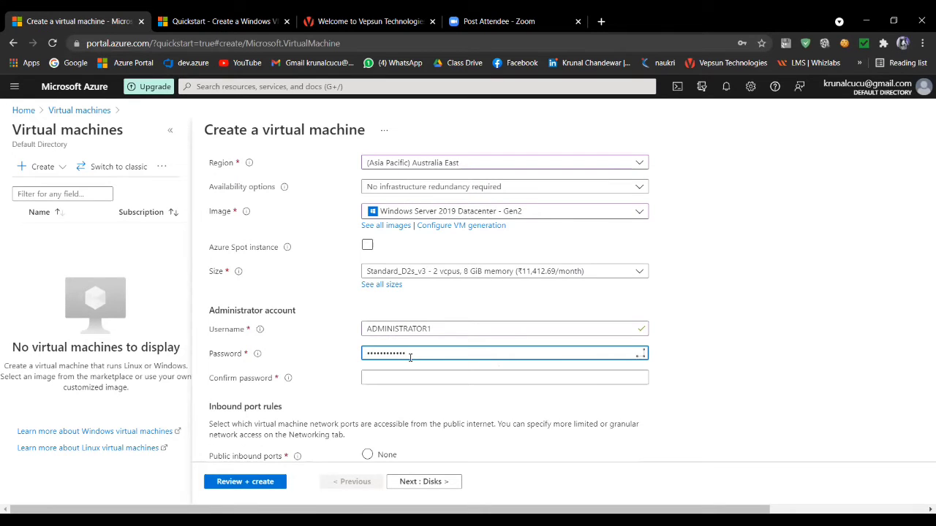
{"action": "key", "text": "Tab"}
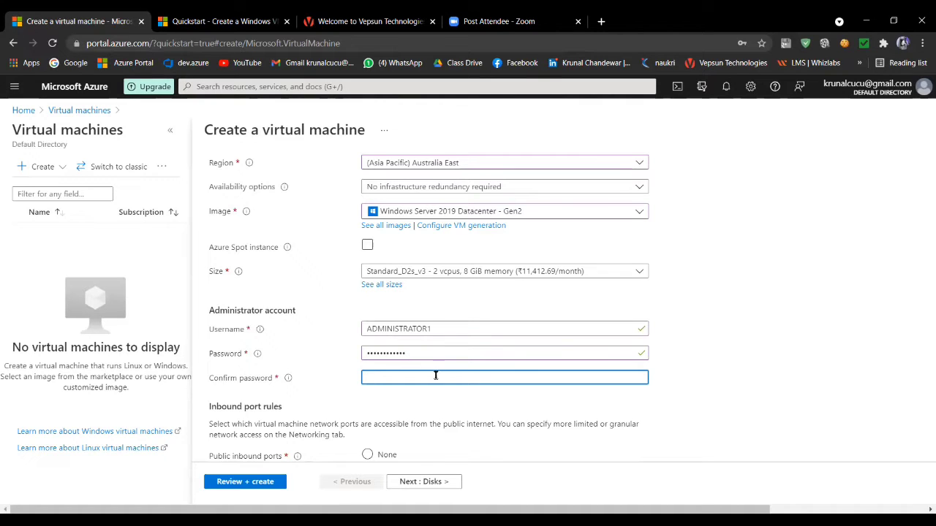
{"action": "left_click", "coordinate": [457, 354]}
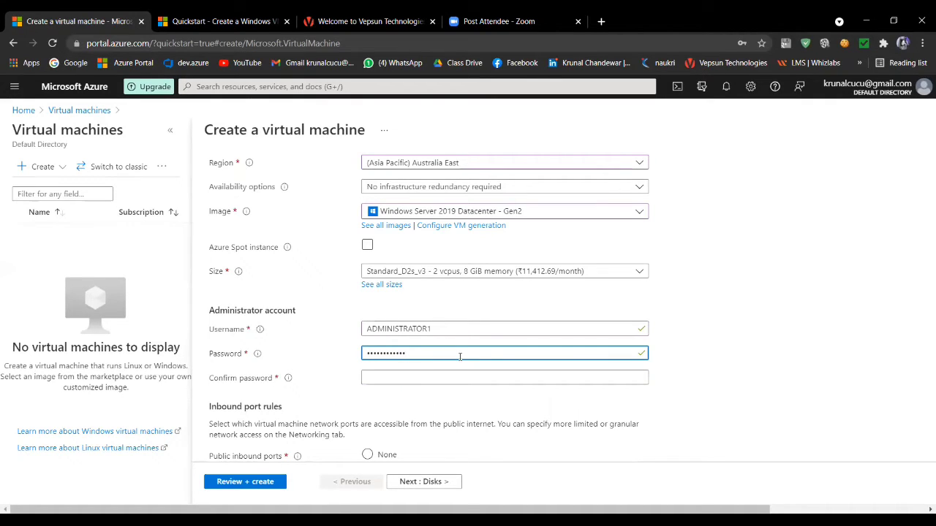
{"action": "key", "text": "BackSpace"}
{"action": "key", "text": "BackSpace"}
{"action": "key", "text": "BackSpace"}
{"action": "key", "text": "BackSpace"}
{"action": "key", "text": "BackSpace"}
{"action": "key", "text": "BackSpace"}
{"action": "key", "text": "BackSpace"}
{"action": "key", "text": "BackSpace"}
{"action": "key", "text": "BackSpace"}
{"action": "key", "text": "BackSpace"}
{"action": "key", "text": "BackSpace"}
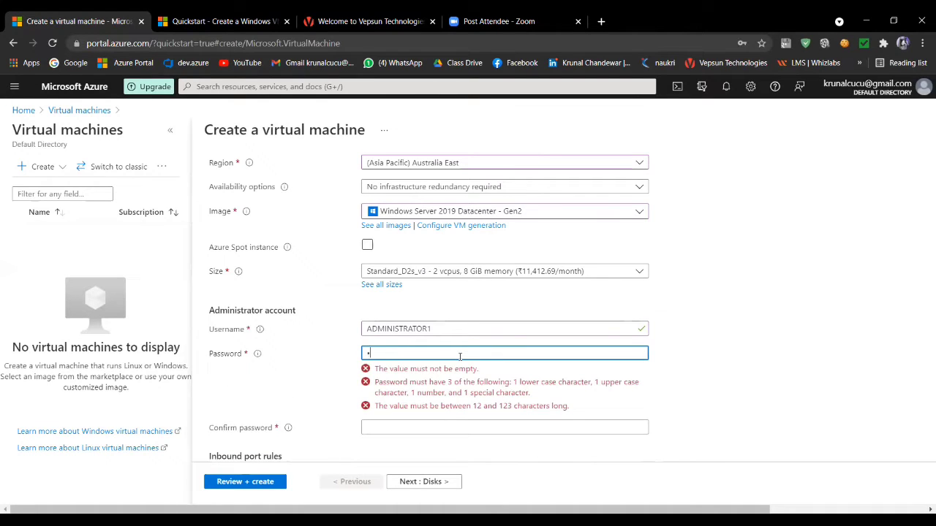
- Enter the administrator account password and repeat it in the Confirm password field
{"action": "type", "text": "••••••"}
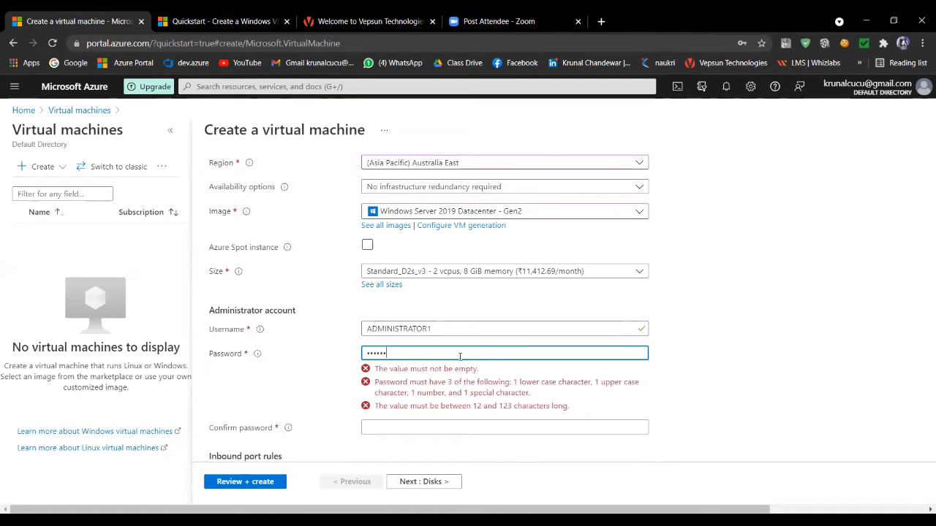
{"action": "type", "text": "•••"}
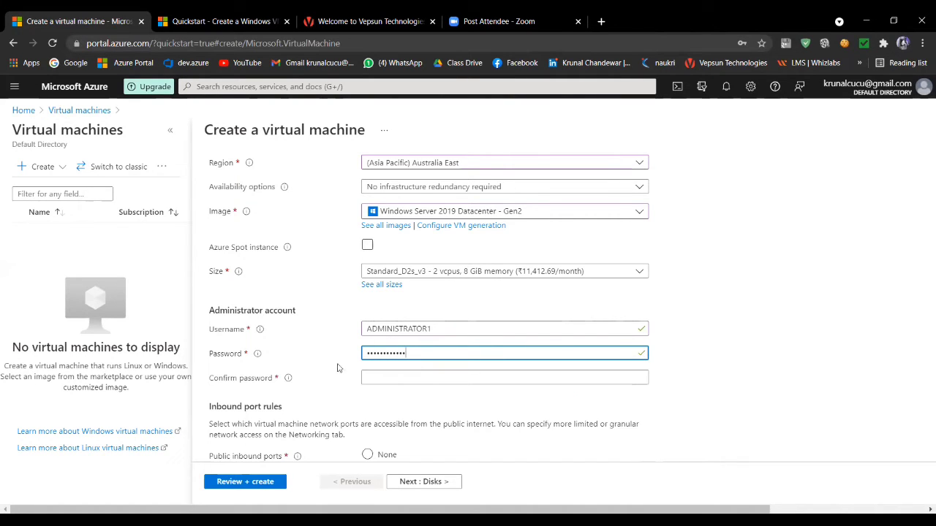
{"action": "left_click", "coordinate": [392, 380]}
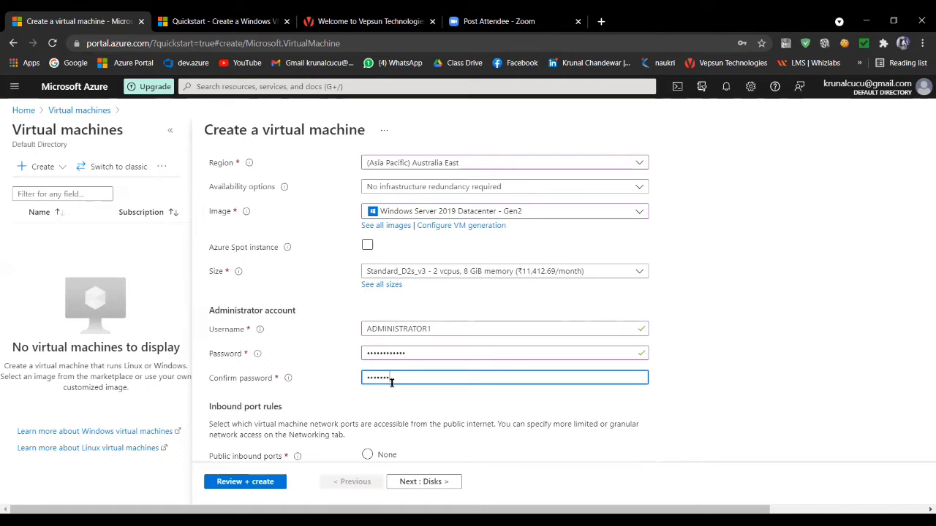
{"action": "type", "text": "••••••••••"}
- Allow HTTP (80) as a public inbound port in addition to RDP (3389)
{"action": "scroll", "coordinate": [407, 388], "scroll_direction": "down", "scroll_amount": 2}
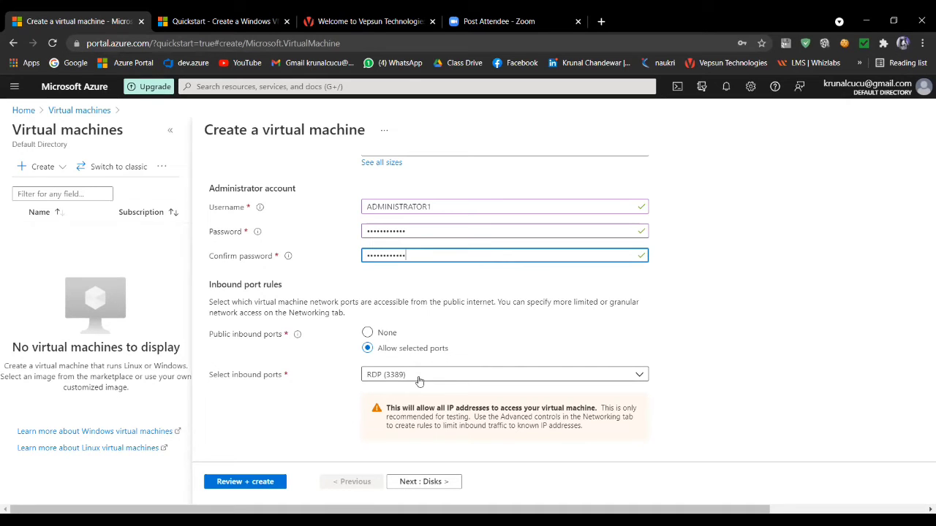
{"action": "scroll", "coordinate": [343, 267], "scroll_direction": "up", "scroll_amount": 2}
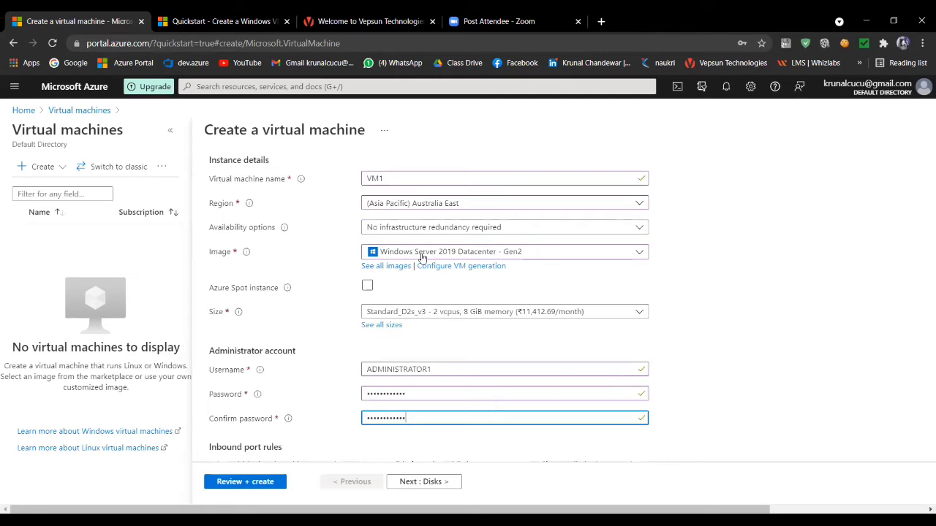
{"action": "scroll", "coordinate": [321, 351], "scroll_direction": "down", "scroll_amount": 3}
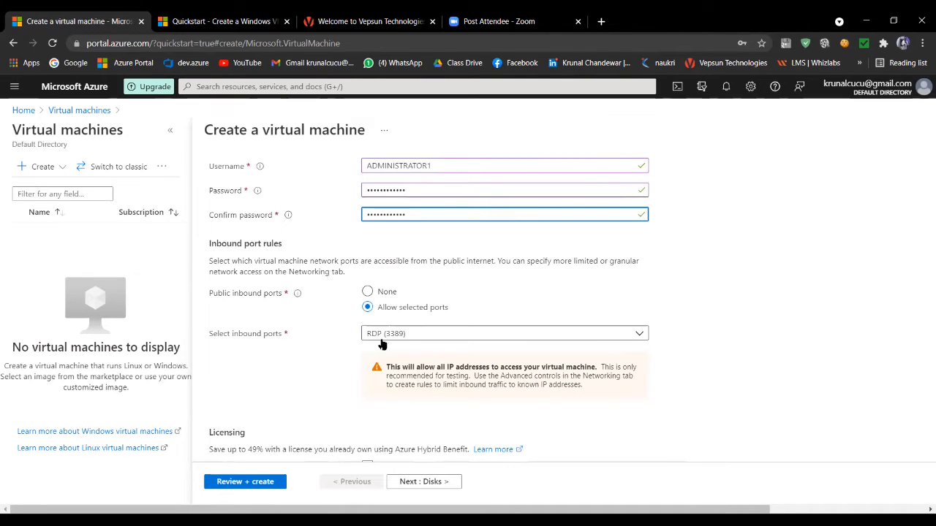
{"action": "left_click", "coordinate": [433, 334]}
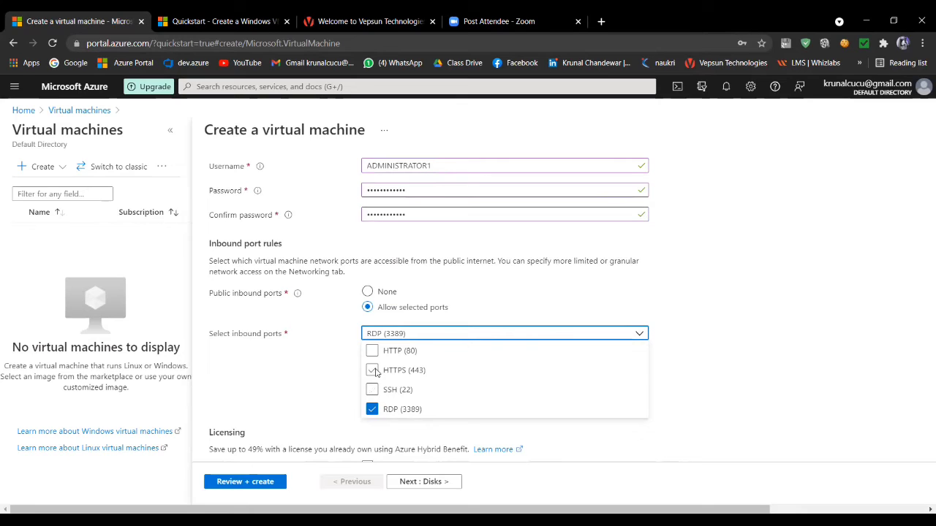
{"action": "left_click", "coordinate": [373, 351]}
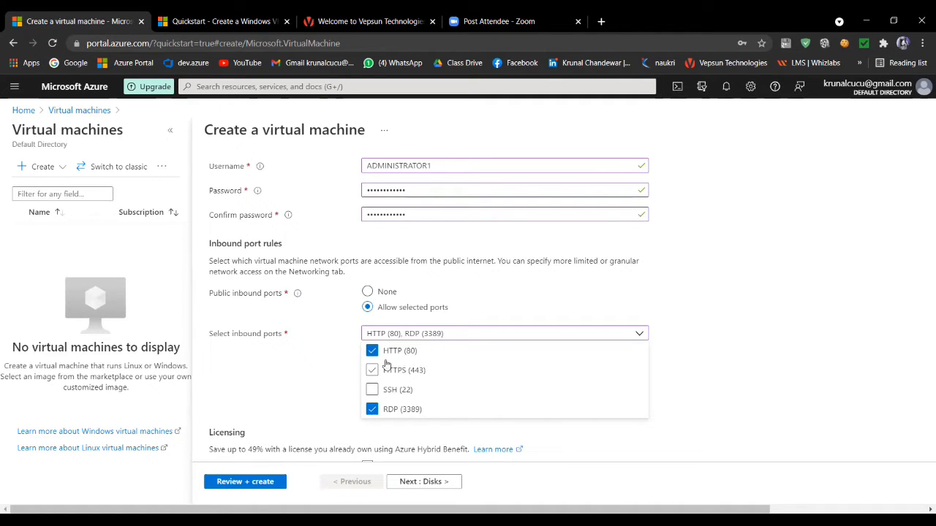
{"action": "left_click", "coordinate": [307, 403]}
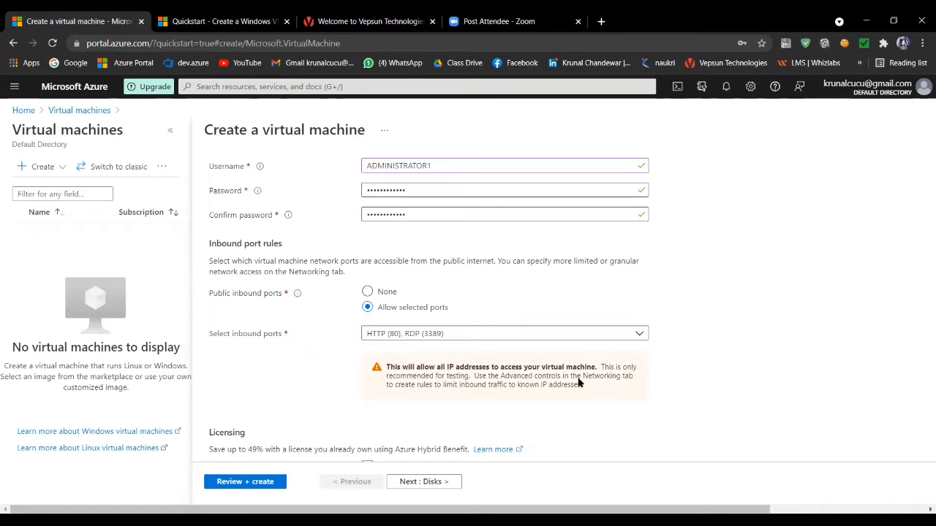
{"action": "left_click", "coordinate": [389, 333]}
{"action": "left_click", "coordinate": [330, 401]}
- Validate the virtual machine configuration and submit it for creation
{"action": "scroll", "coordinate": [360, 413], "scroll_direction": "down", "scroll_amount": 1}
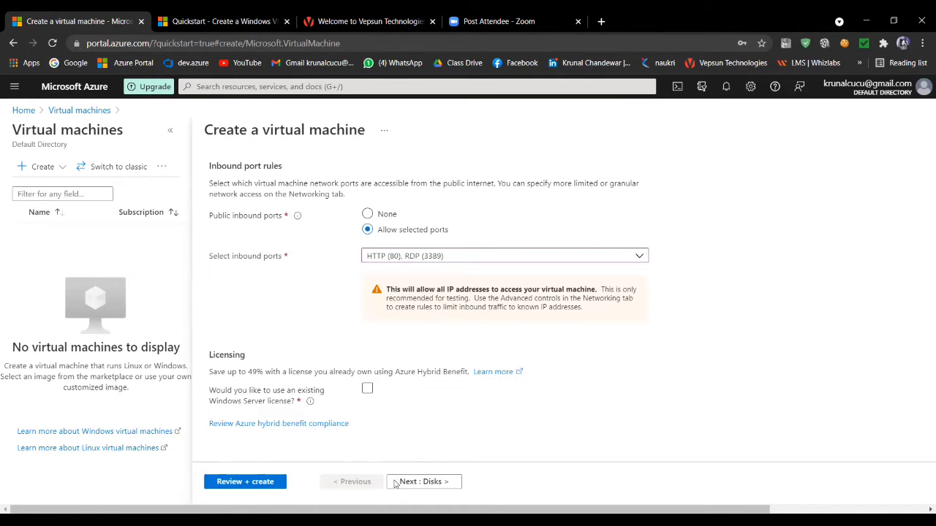
{"action": "left_click", "coordinate": [252, 483]}
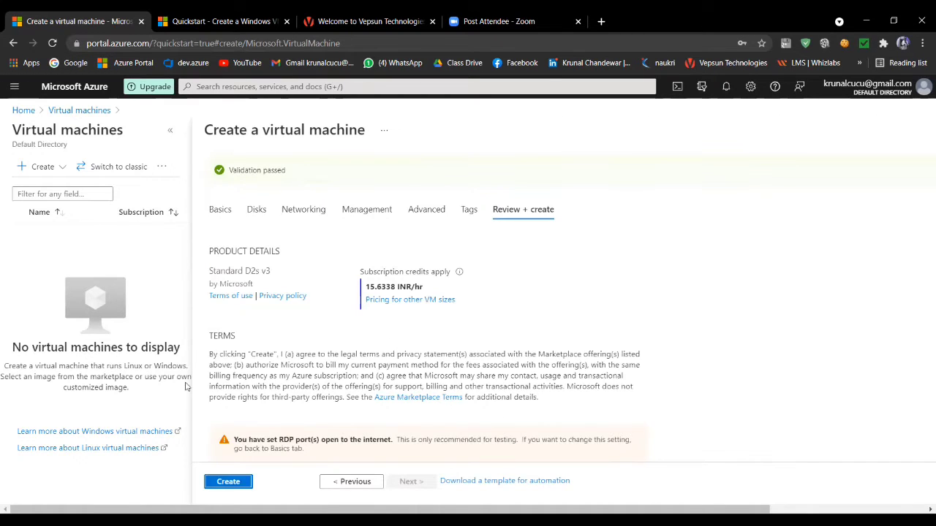
{"action": "left_click", "coordinate": [239, 483]}
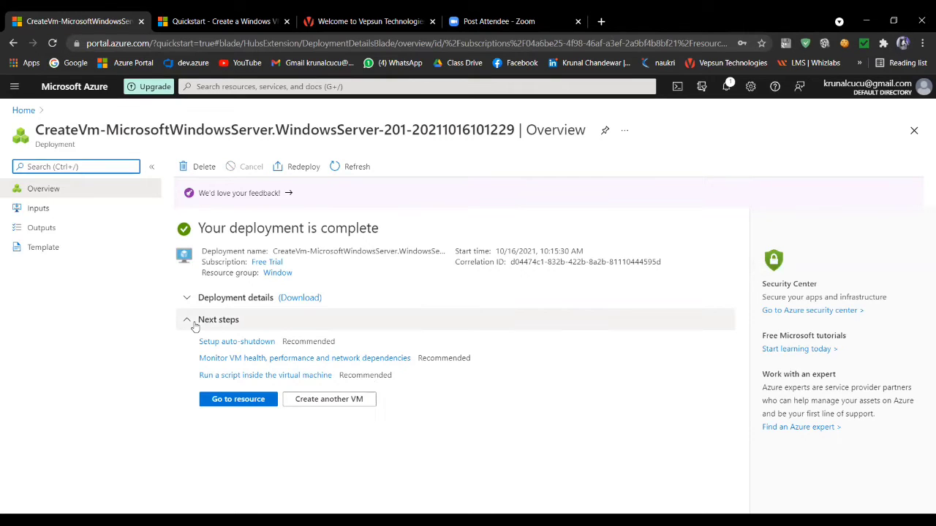
- Open the newly deployed VM1 resource and examine its essentials and its virtual machine, networking, size and disk properties
{"action": "left_click", "coordinate": [238, 399]}
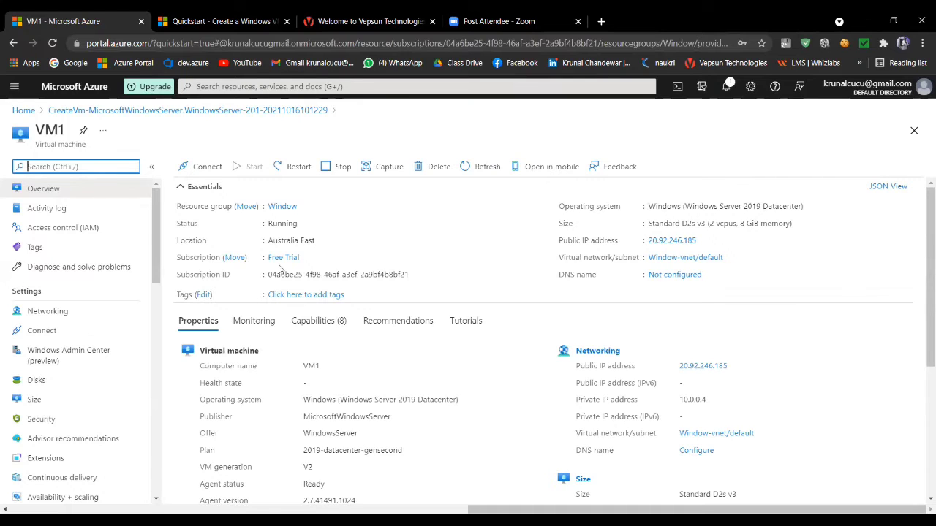
{"action": "scroll", "coordinate": [486, 352], "scroll_direction": "down", "scroll_amount": 1}
{"action": "scroll", "coordinate": [488, 357], "scroll_direction": "down", "scroll_amount": 3}
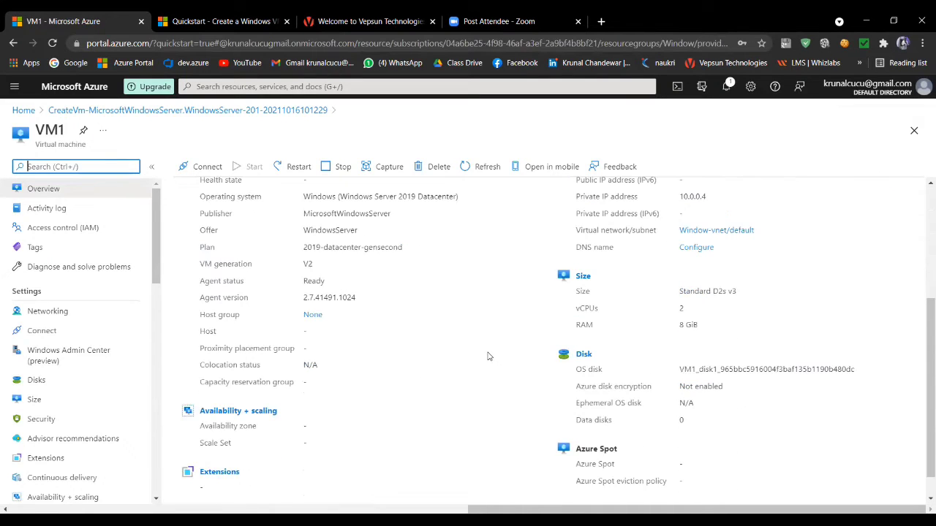
{"action": "scroll", "coordinate": [489, 360], "scroll_direction": "up", "scroll_amount": 3}
{"action": "scroll", "coordinate": [490, 361], "scroll_direction": "up", "scroll_amount": 1}
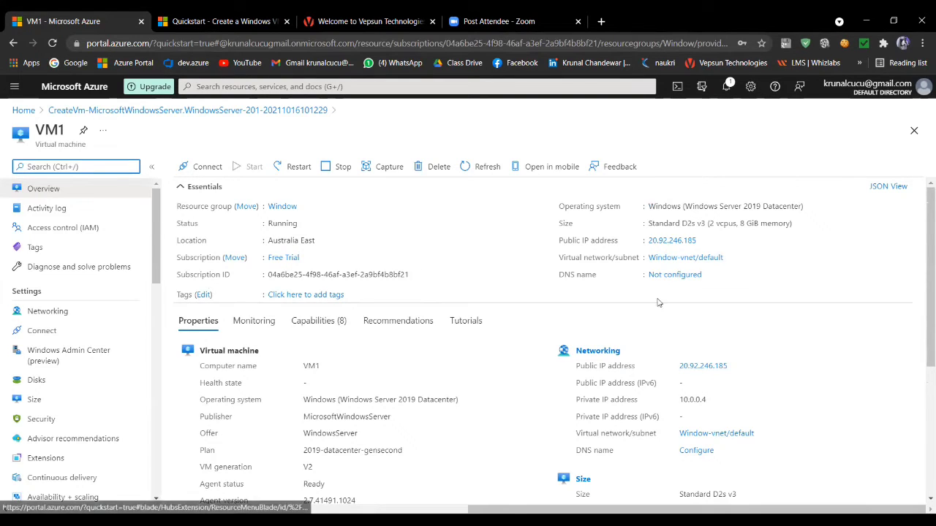
{"action": "scroll", "coordinate": [656, 323], "scroll_direction": "down", "scroll_amount": 2}
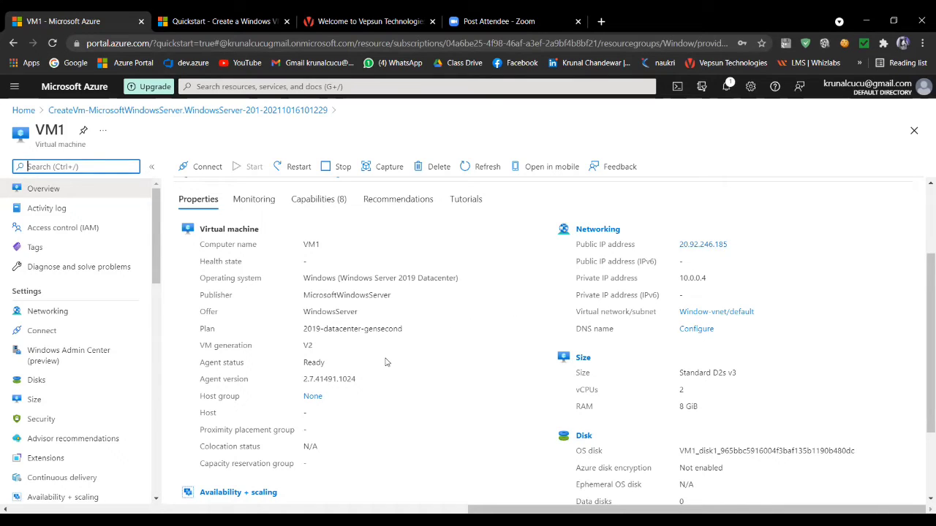
{"action": "scroll", "coordinate": [387, 362], "scroll_direction": "down", "scroll_amount": 2}
{"action": "scroll", "coordinate": [386, 362], "scroll_direction": "up", "scroll_amount": 4}
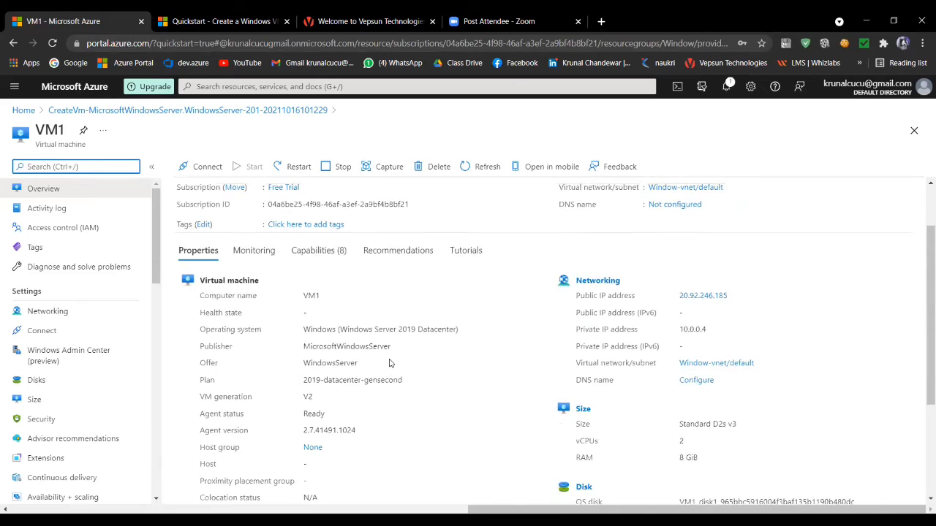
- Download the RDP file for connecting to VM1 through its public IP address on port 3389 and open it
{"action": "left_click", "coordinate": [209, 167]}
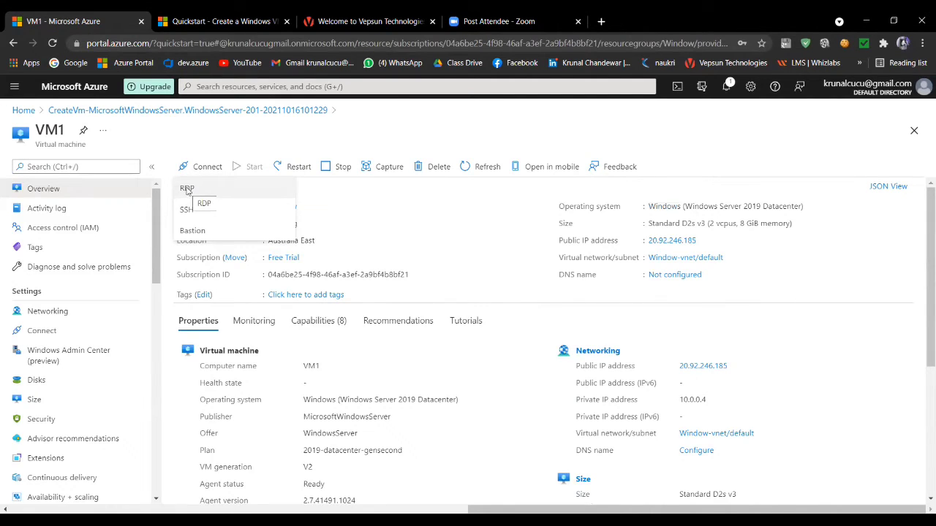
{"action": "left_click", "coordinate": [187, 190]}
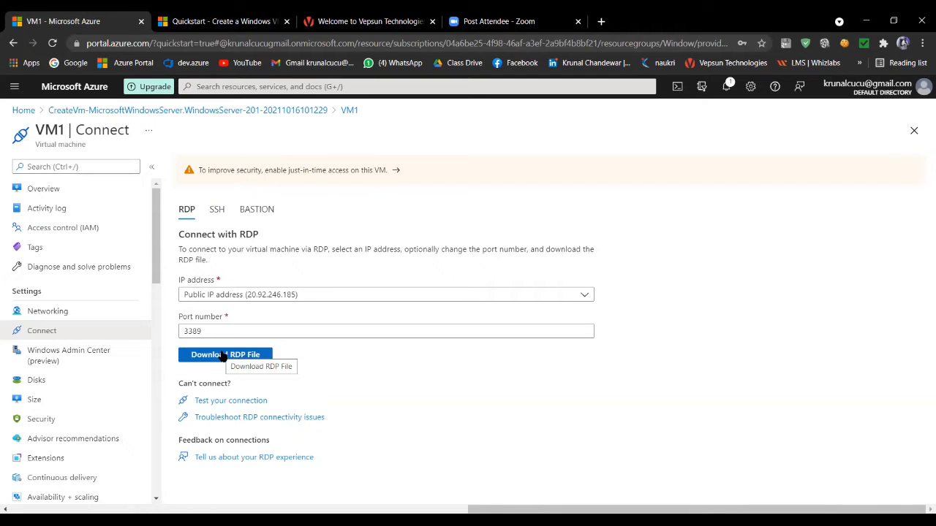
{"action": "left_click", "coordinate": [223, 356]}
{"action": "left_click", "coordinate": [46, 498]}
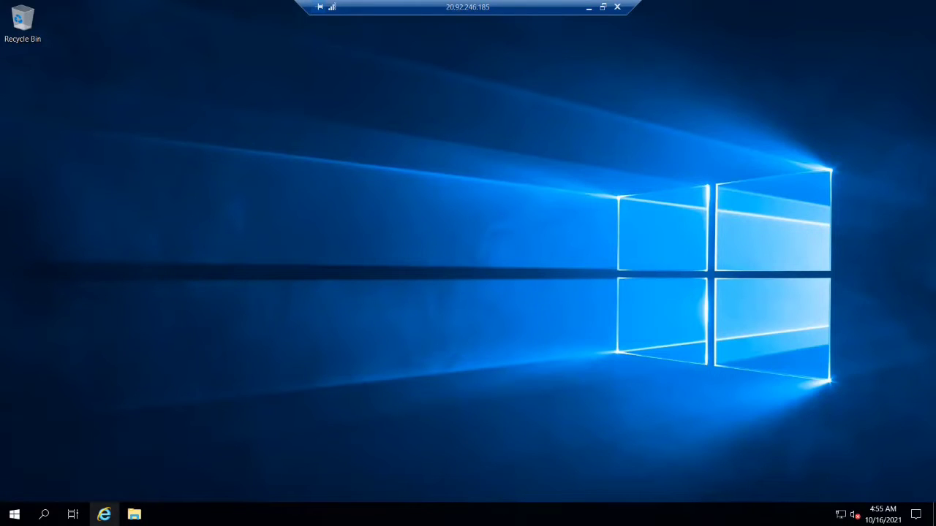
- Launch Internet Explorer in the VM1 remote session, postpone its initial setup and move its window toward the middle of the desktop
{"action": "left_click", "coordinate": [103, 515]}
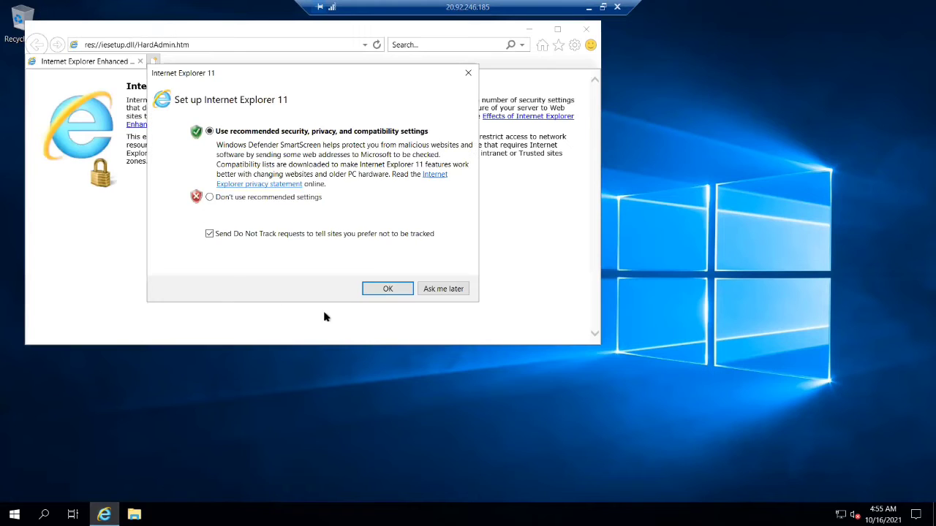
{"action": "left_click", "coordinate": [448, 289]}
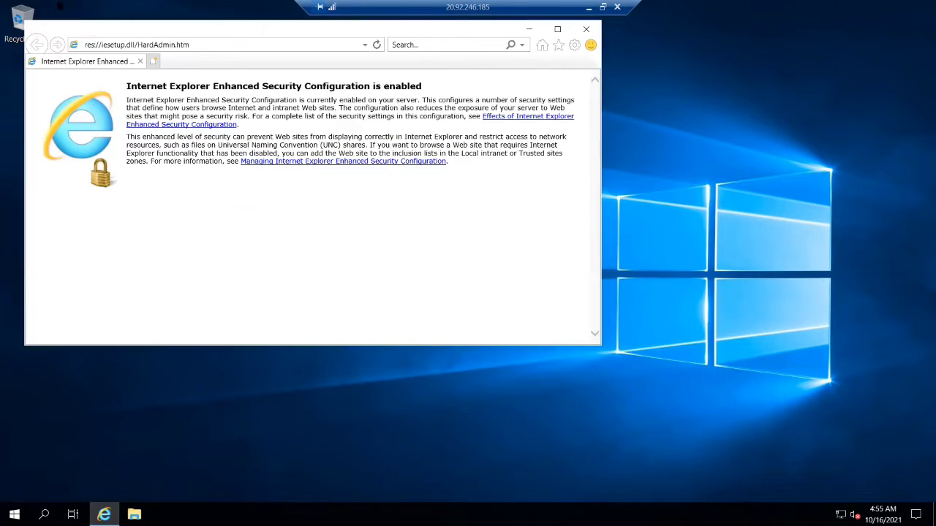
{"action": "left_click_drag", "start_coordinate": [166, 68], "coordinate": [194, 103]}
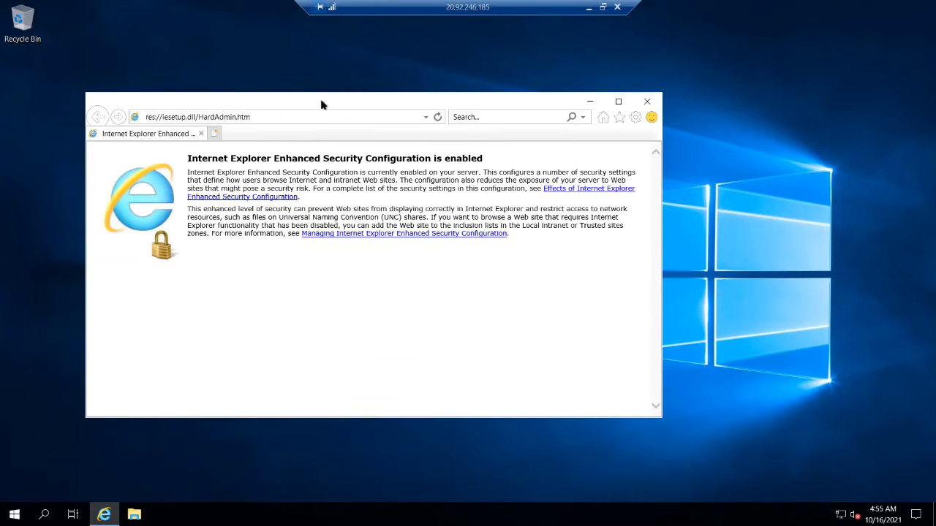
- Open Server Manager in the VM1 remote session
{"action": "left_click", "coordinate": [14, 515]}
{"action": "left_click", "coordinate": [14, 515]}
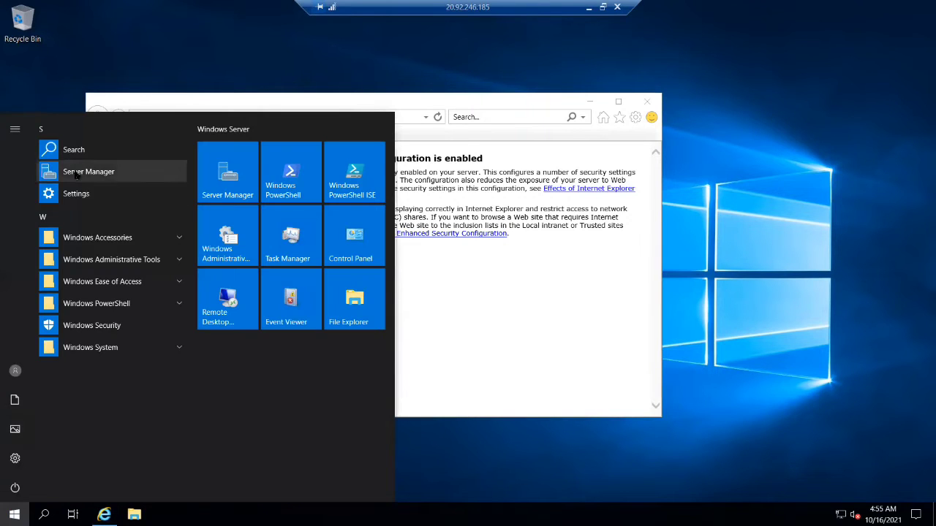
{"action": "left_click", "coordinate": [76, 172]}
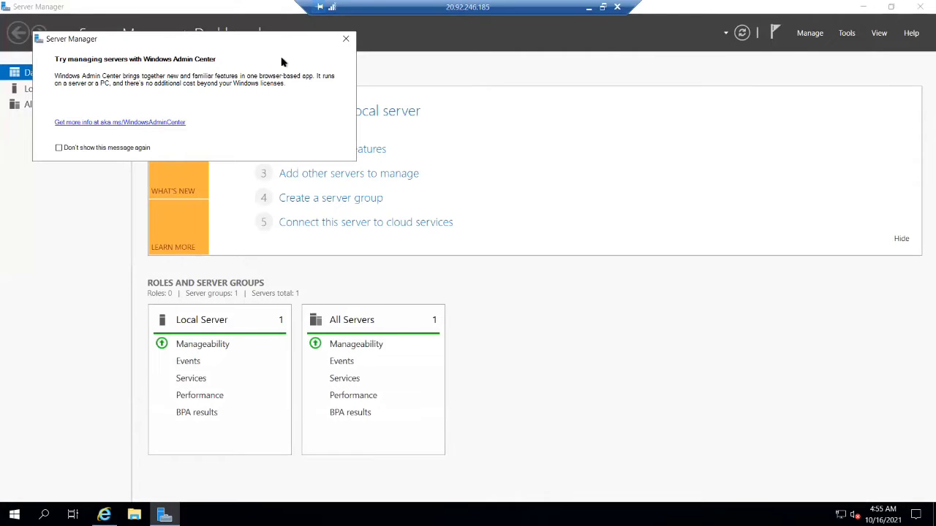
- Clear the VM1 remote desktop by dismissing the Windows Admin Center message, minimizing Server Manager and closing Internet Explorer
{"action": "left_click", "coordinate": [346, 39]}
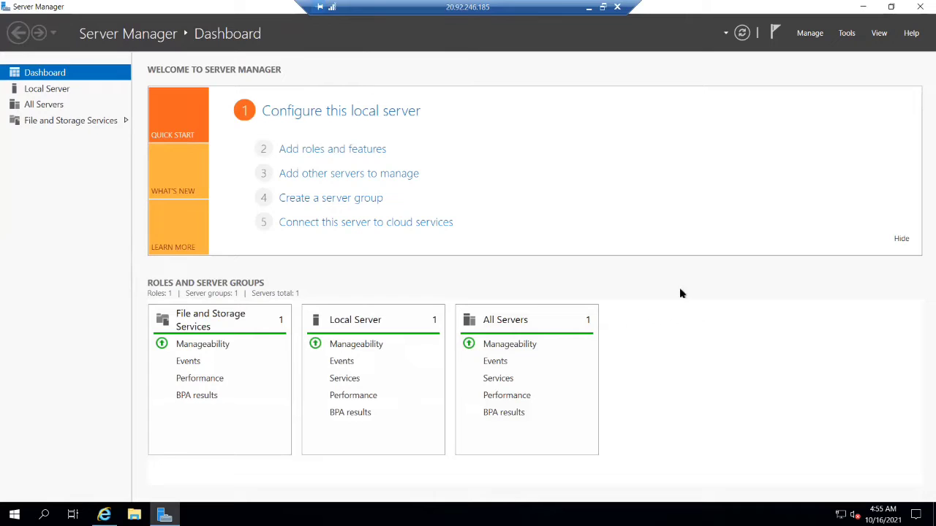
{"action": "left_click", "coordinate": [863, 7]}
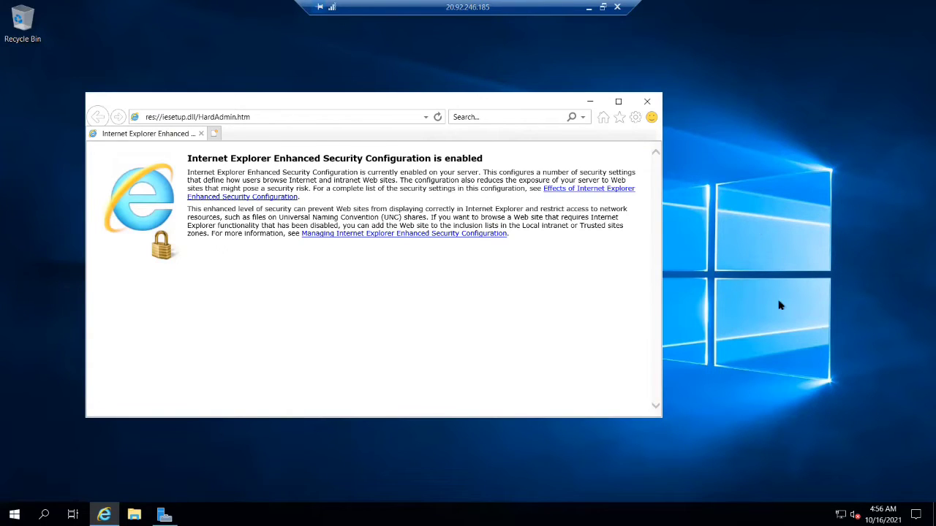
{"action": "left_click", "coordinate": [752, 193]}
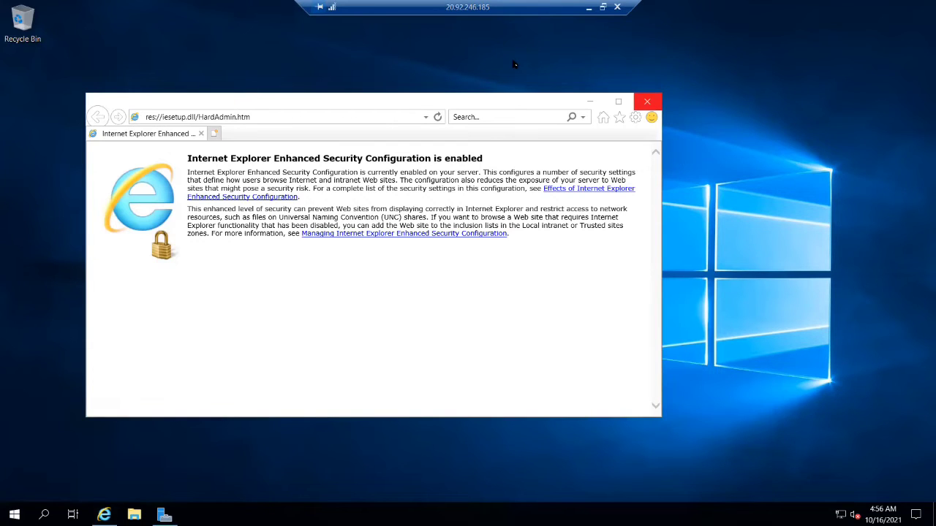
{"action": "key", "text": "F5"}
{"action": "left_click", "coordinate": [649, 103]}
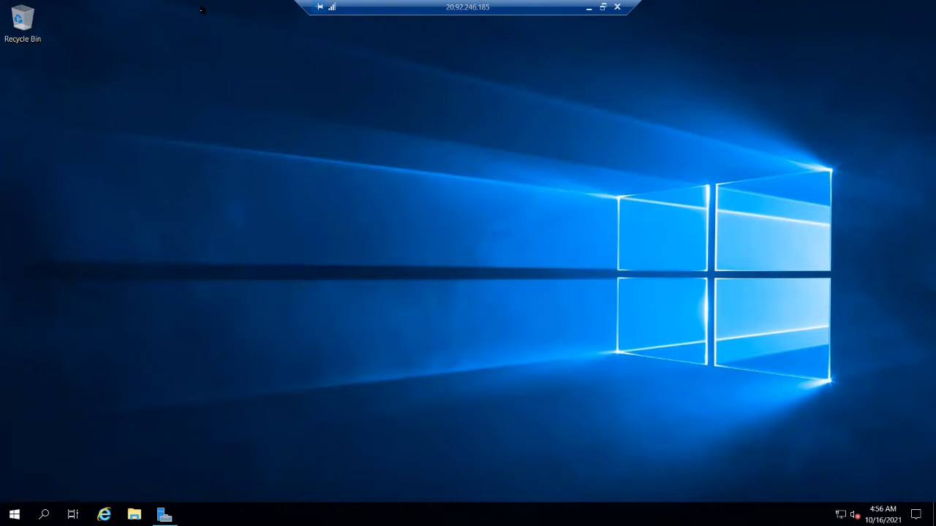
{"action": "left_click", "coordinate": [284, 103]}
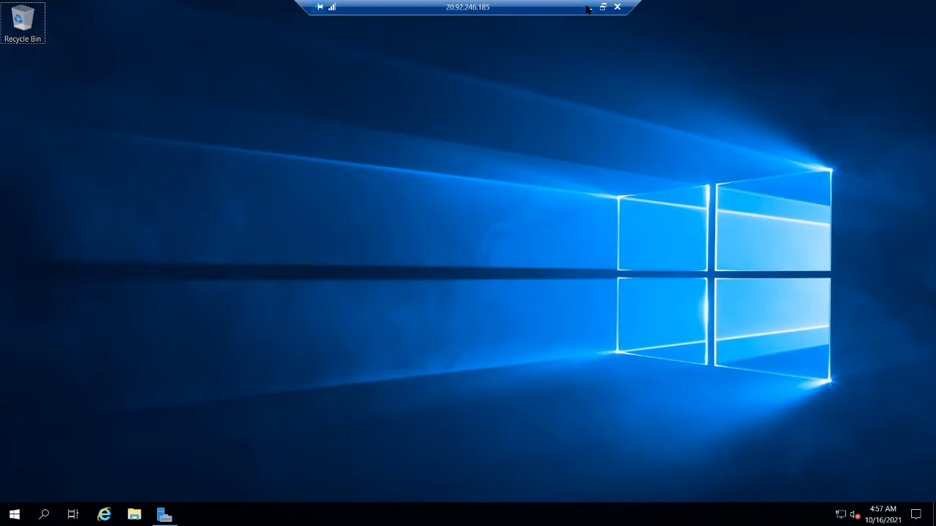
- Minimize the VM1 remote session and reload the Microsoft Docs quickstart on creating a Windows virtual machine with PowerShell in the browser
{"action": "left_click", "coordinate": [588, 8]}
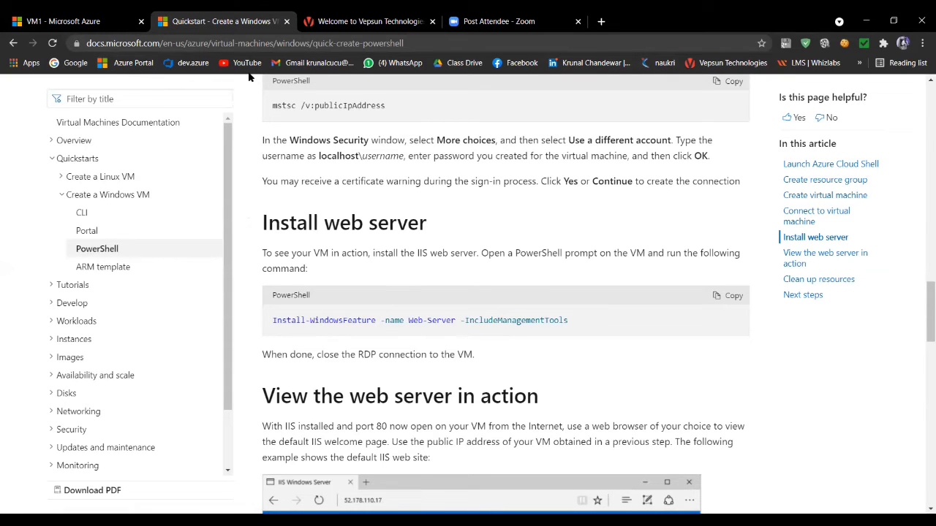
{"action": "left_click", "coordinate": [386, 520]}
{"action": "left_click", "coordinate": [146, 43]}
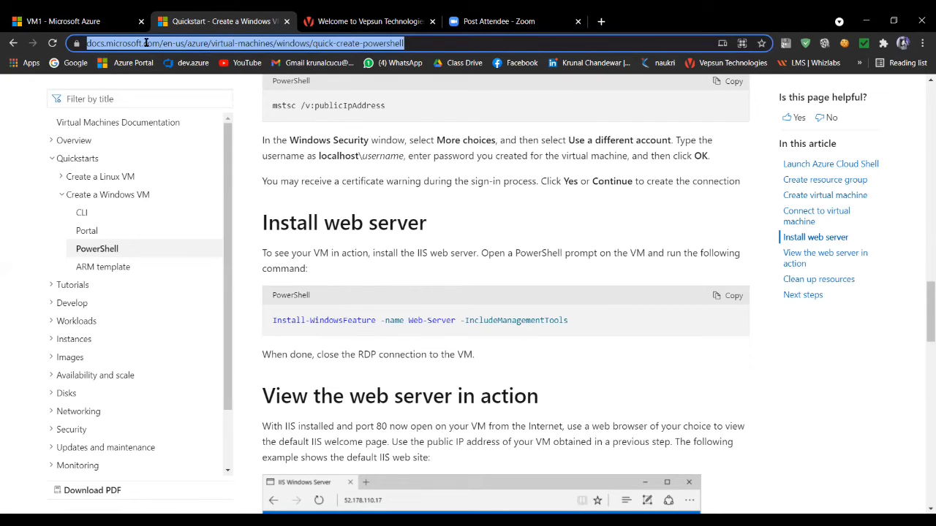
{"action": "type", "text": "https://docs.microsoft.com/en-us/azure/virtual-machines/windows/quick-create-powershell"}
{"action": "key", "text": "Return"}
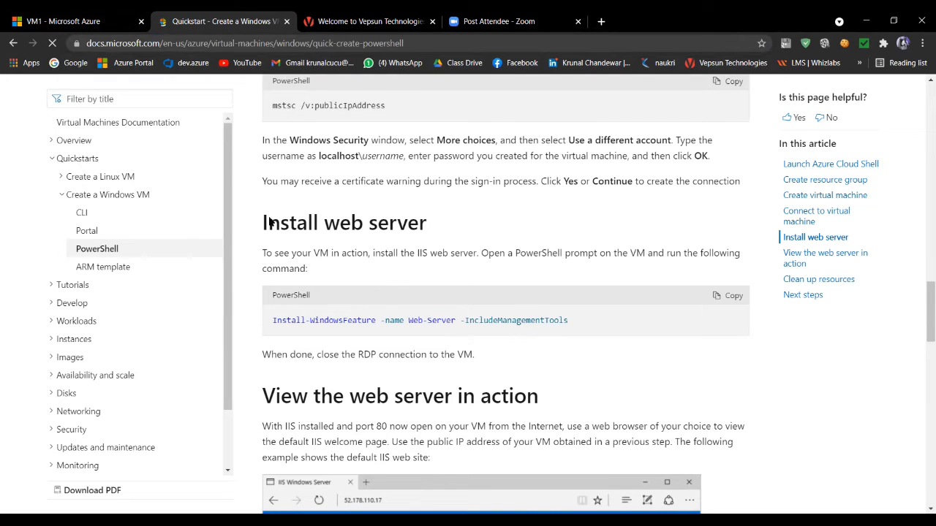
- Copy the command "New-AzResourceGroup -Name myResourceGroup -Location EastUS" from the quickstart's Create resource group section
{"action": "scroll", "coordinate": [300, 286], "scroll_direction": "up", "scroll_amount": 4}
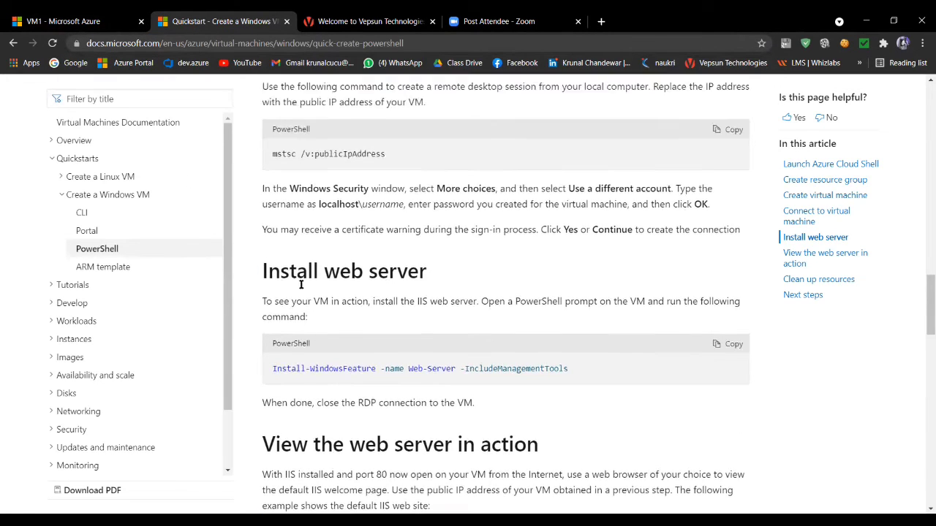
{"action": "scroll", "coordinate": [291, 282], "scroll_direction": "up", "scroll_amount": 12}
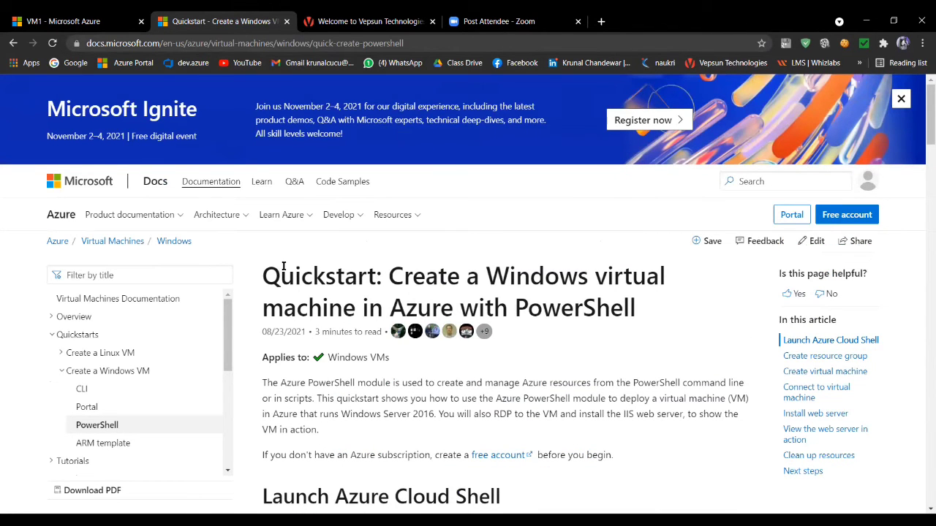
{"action": "scroll", "coordinate": [282, 266], "scroll_direction": "down", "scroll_amount": 2}
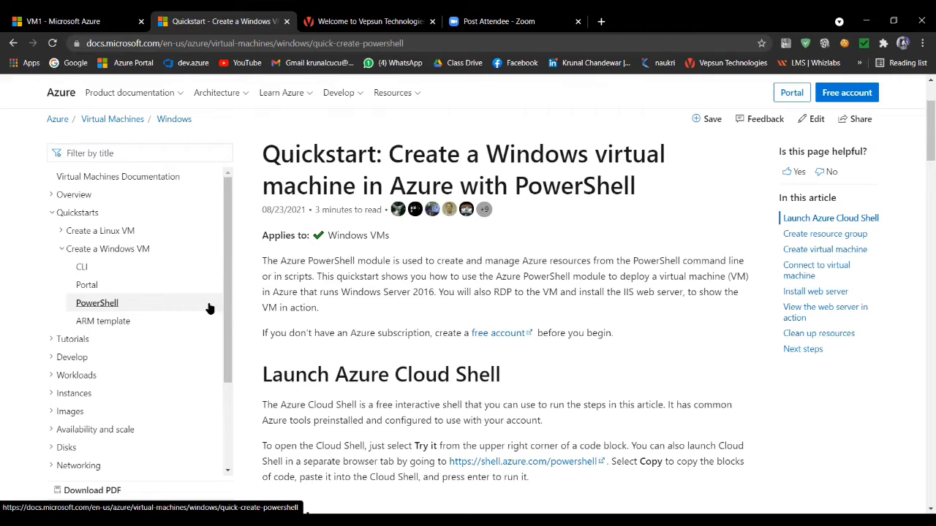
{"action": "scroll", "coordinate": [267, 303], "scroll_direction": "down", "scroll_amount": 1}
{"action": "scroll", "coordinate": [284, 296], "scroll_direction": "down", "scroll_amount": 3}
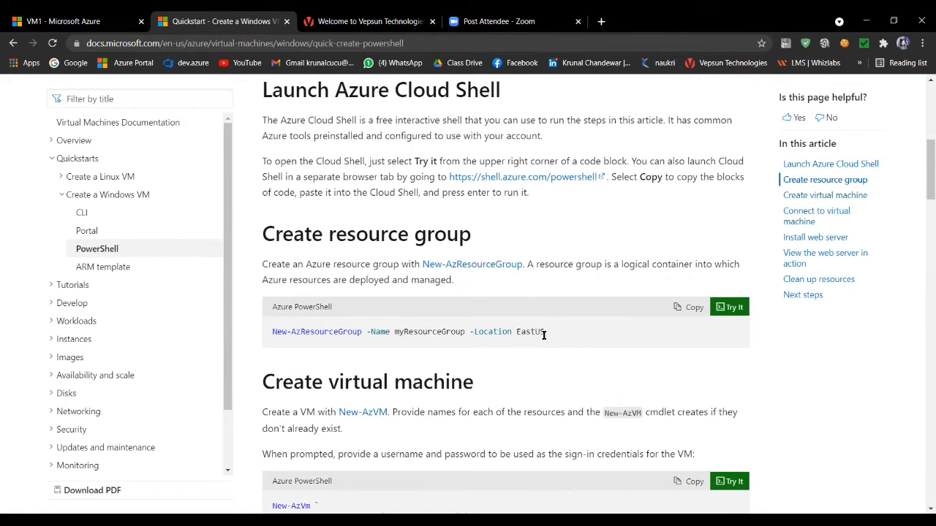
{"action": "left_click_drag", "start_coordinate": [546, 331], "coordinate": [269, 315]}
{"action": "key", "text": "ctrl+c"}
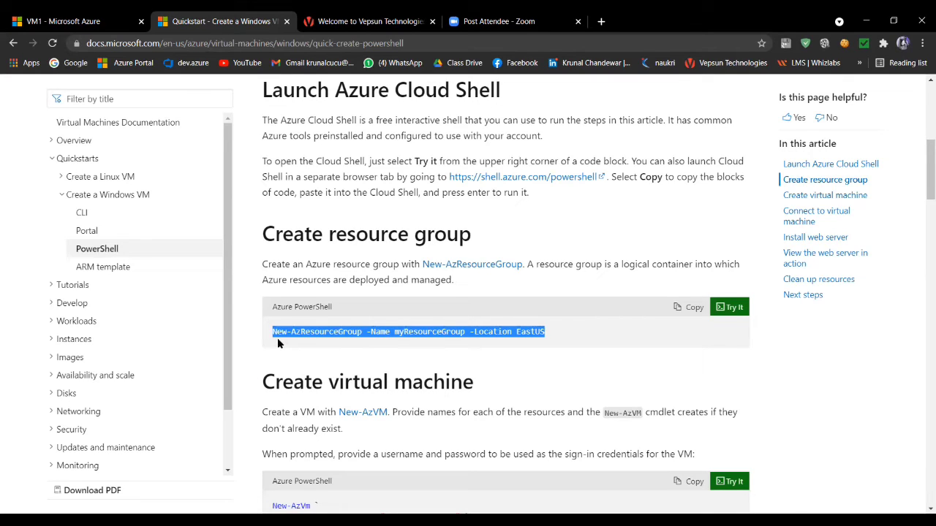
{"action": "left_click", "coordinate": [278, 343]}
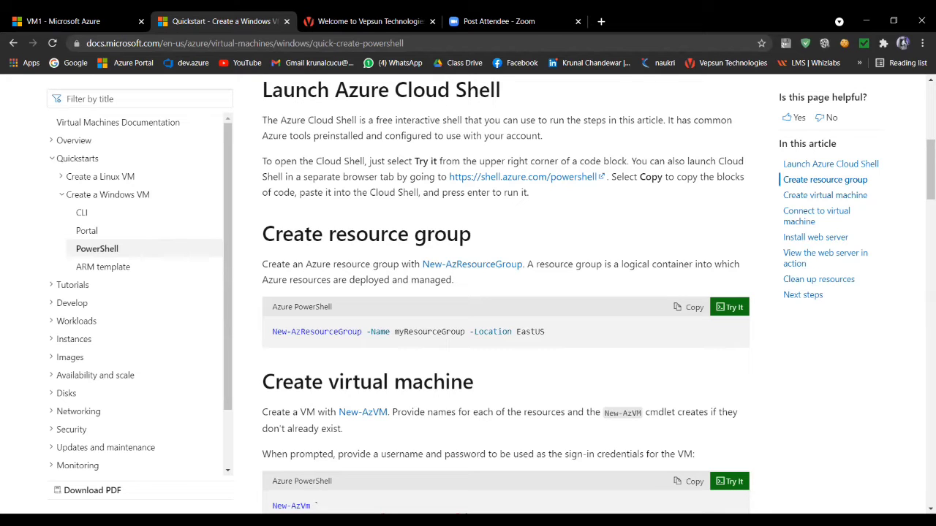
- Return to the Azure portal and open the form for creating a new resource group
{"action": "left_click", "coordinate": [66, 21]}
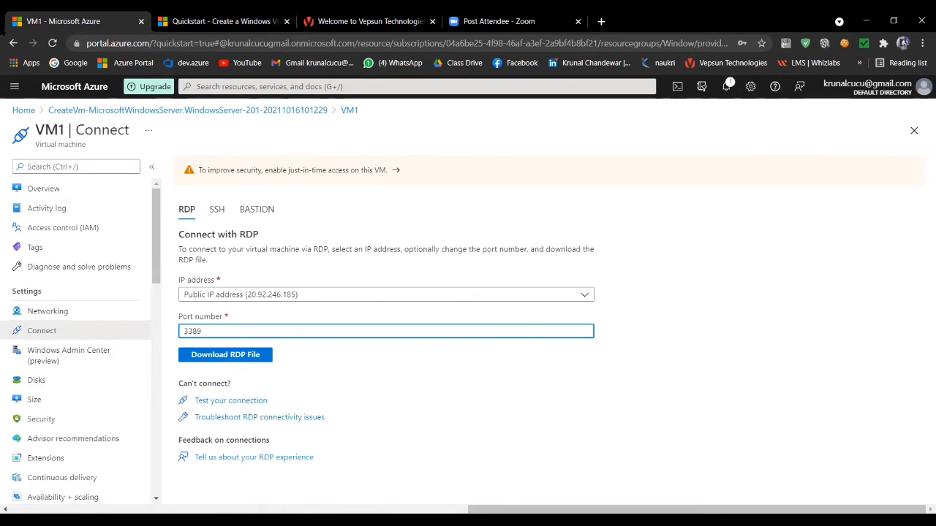
{"action": "left_click", "coordinate": [15, 112]}
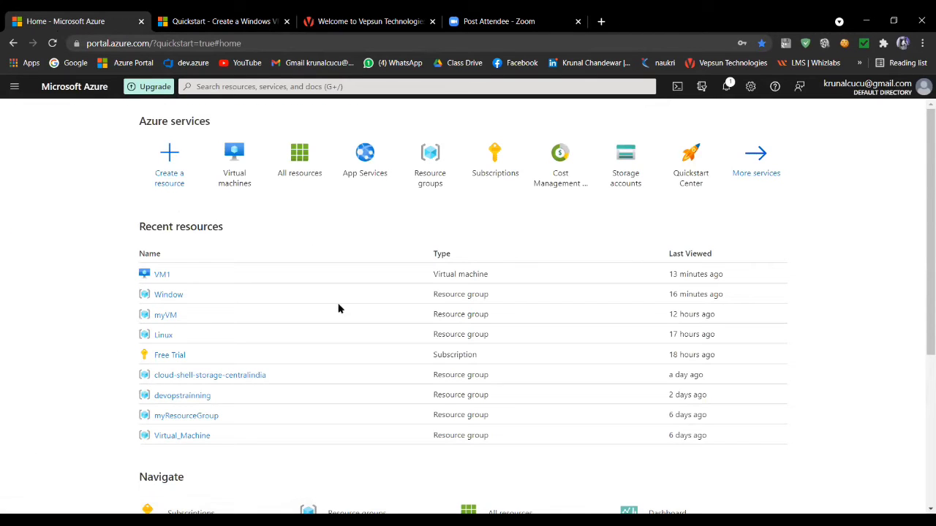
{"action": "left_click", "coordinate": [426, 174]}
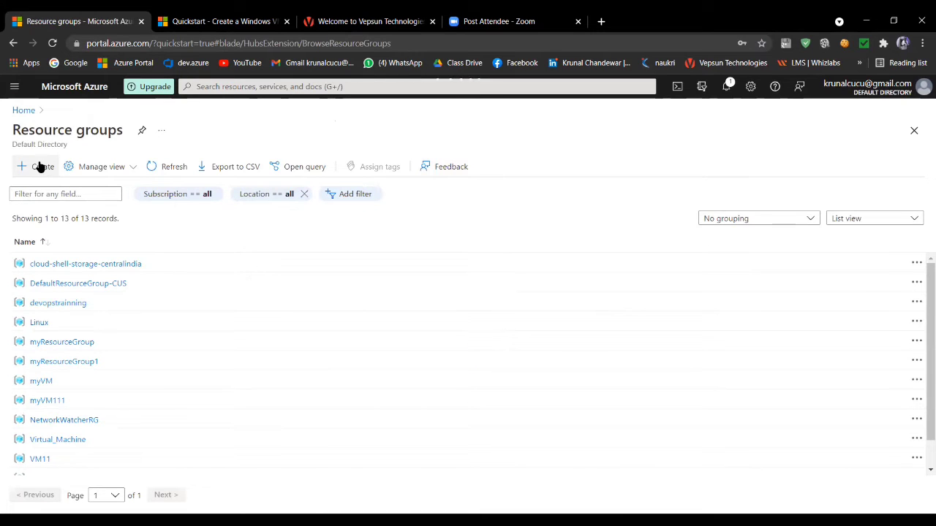
{"action": "left_click", "coordinate": [40, 167]}
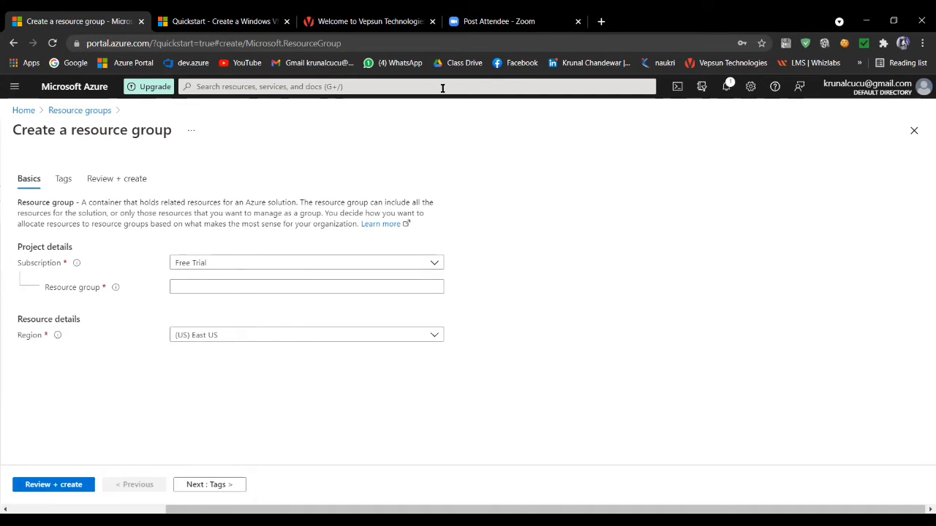
- Start an Azure Cloud Shell PowerShell session, creating its storage under the Free Trial subscription
{"action": "left_click", "coordinate": [678, 87]}
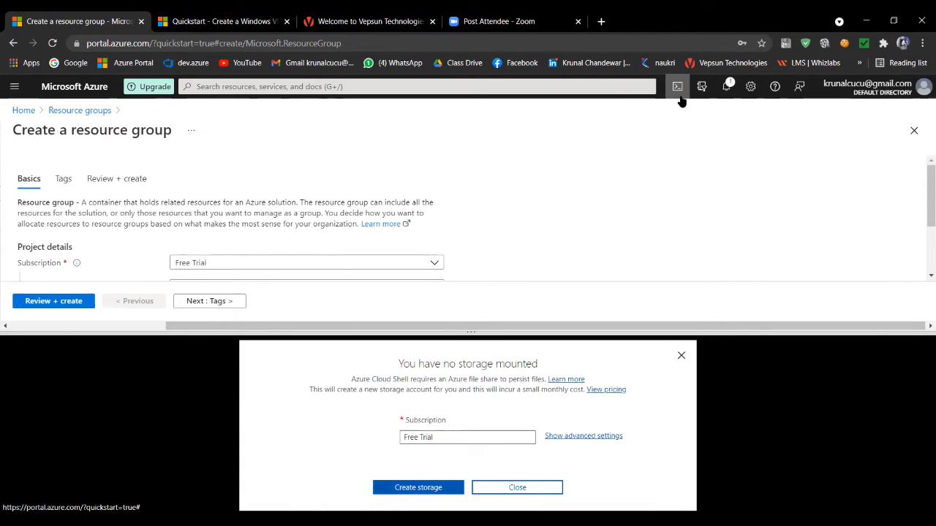
{"action": "left_click", "coordinate": [421, 487]}
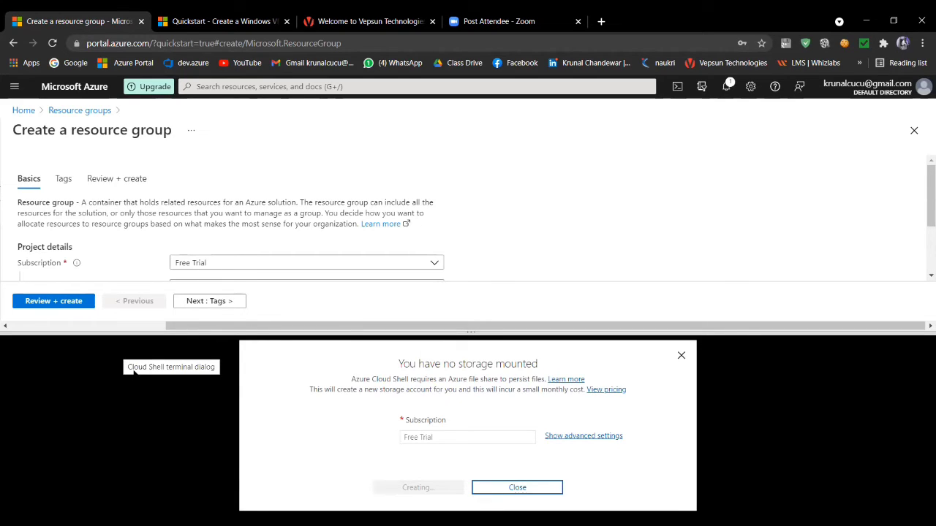
{"action": "left_click", "coordinate": [220, 21]}
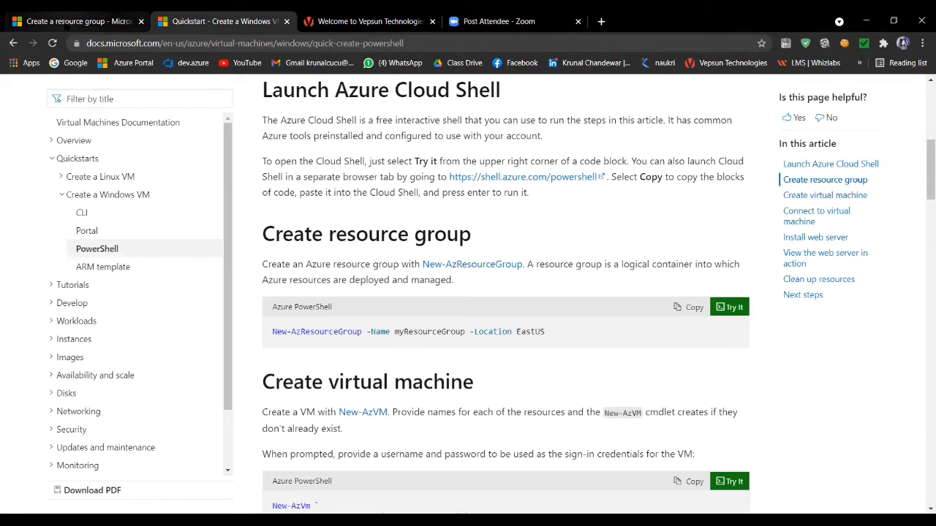
{"action": "left_click", "coordinate": [66, 22]}
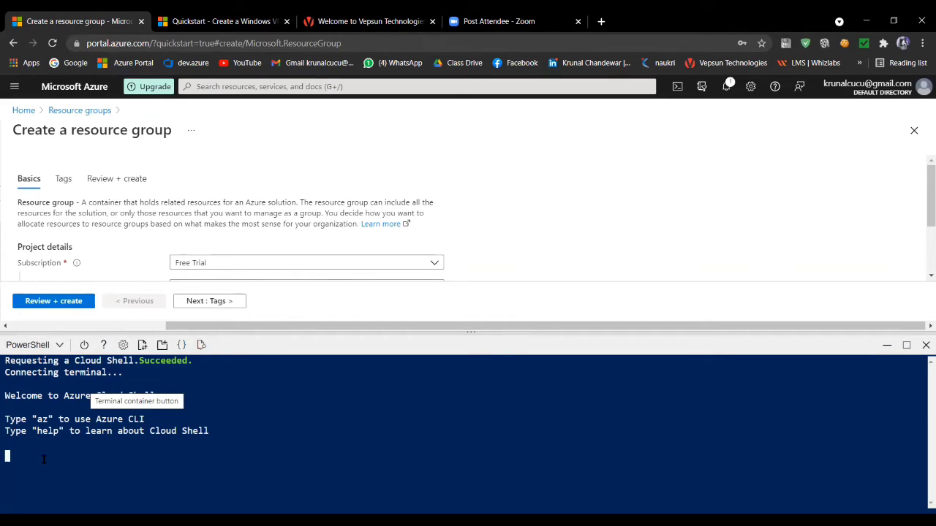
{"action": "left_click", "coordinate": [53, 348]}
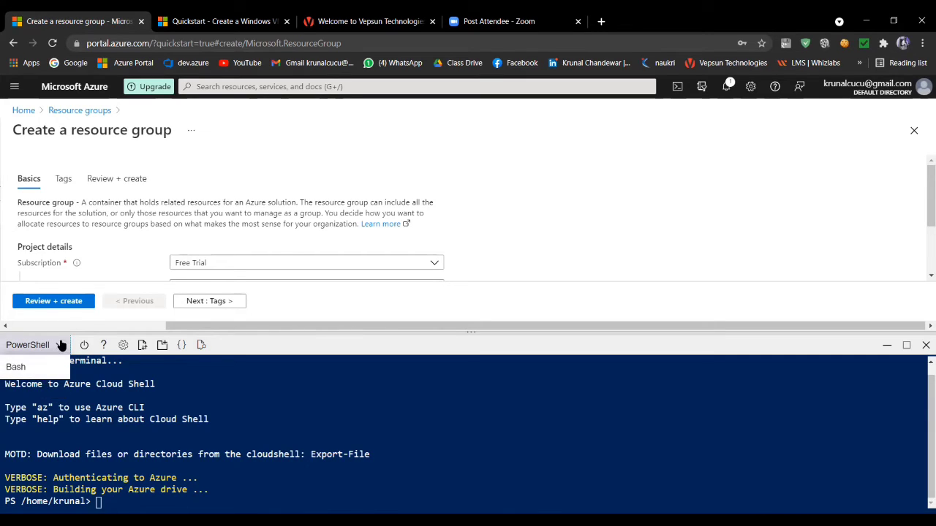
{"action": "left_click", "coordinate": [41, 346]}
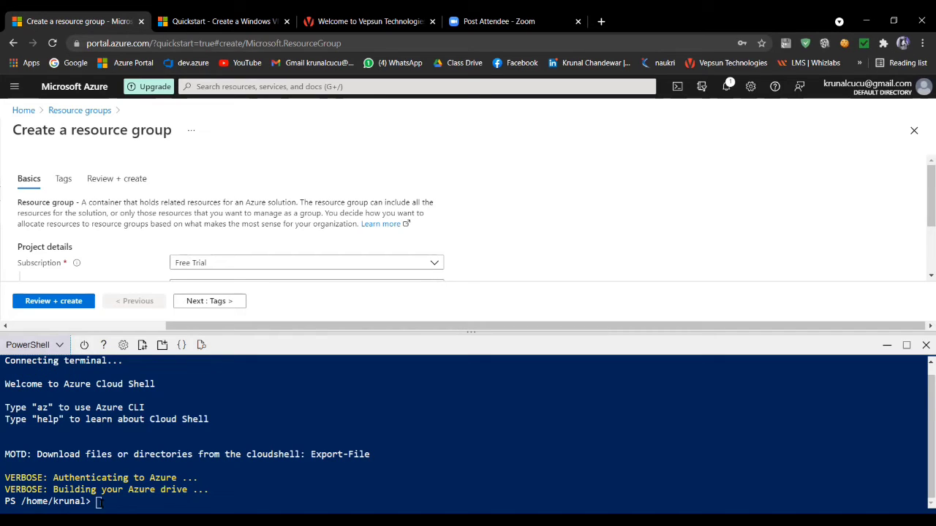
- Run "New-AzResourceGroup -Name myResourceGroup -Location EastUS" in Cloud Shell and answer y to update the resource group
{"action": "left_click", "coordinate": [103, 500]}
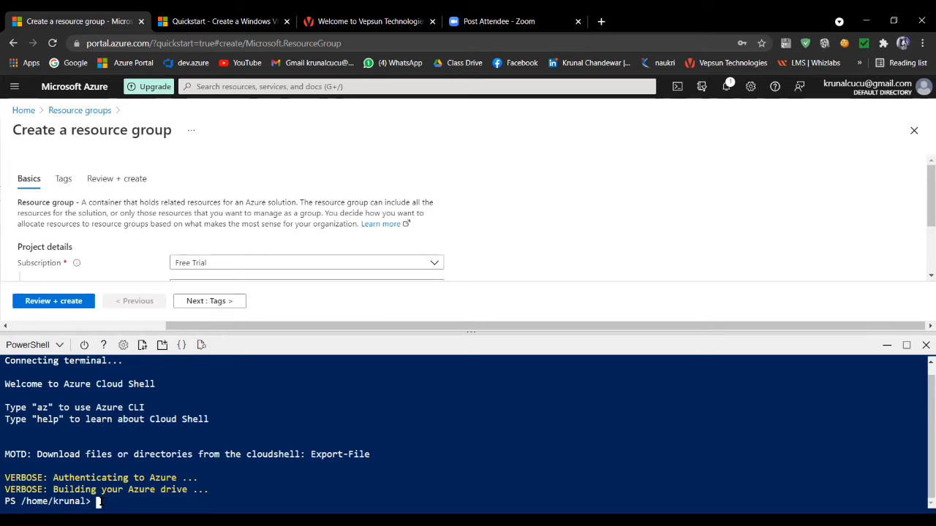
{"action": "right_click", "coordinate": [102, 505]}
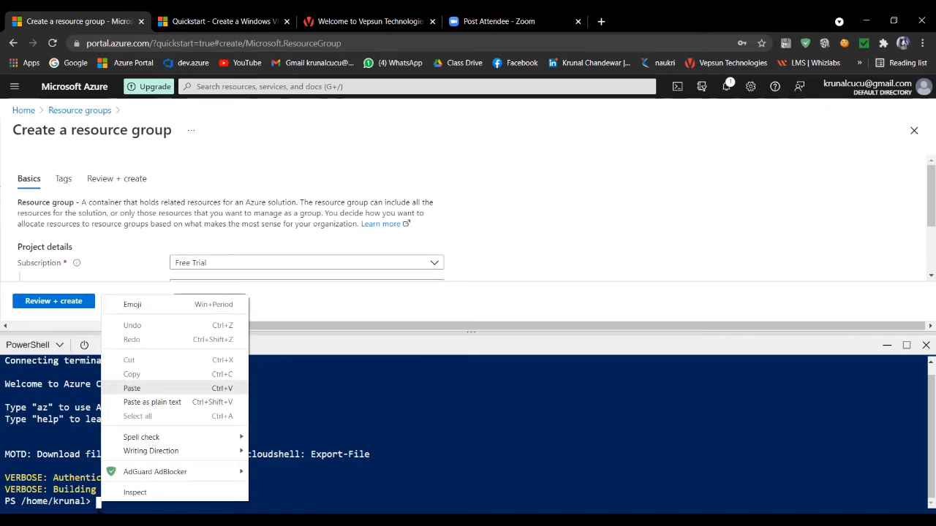
{"action": "left_click", "coordinate": [131, 389]}
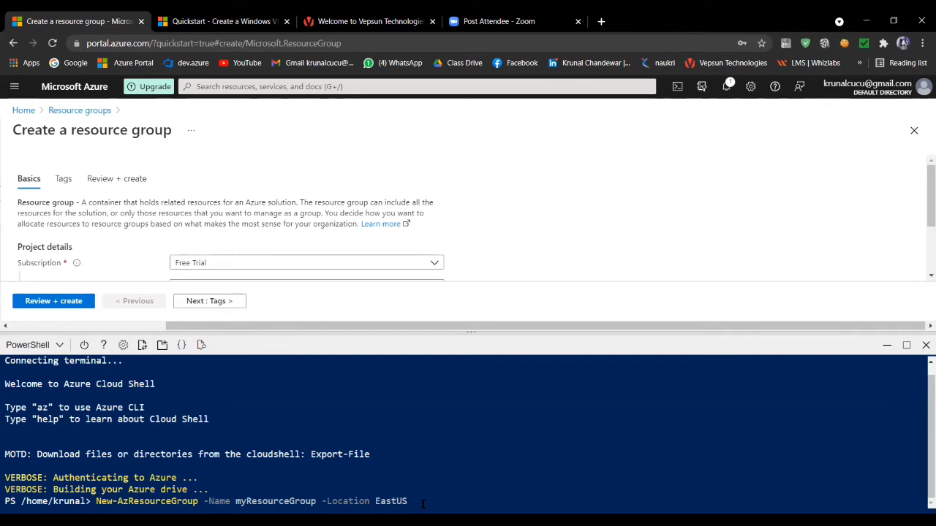
{"action": "key", "text": "Return"}
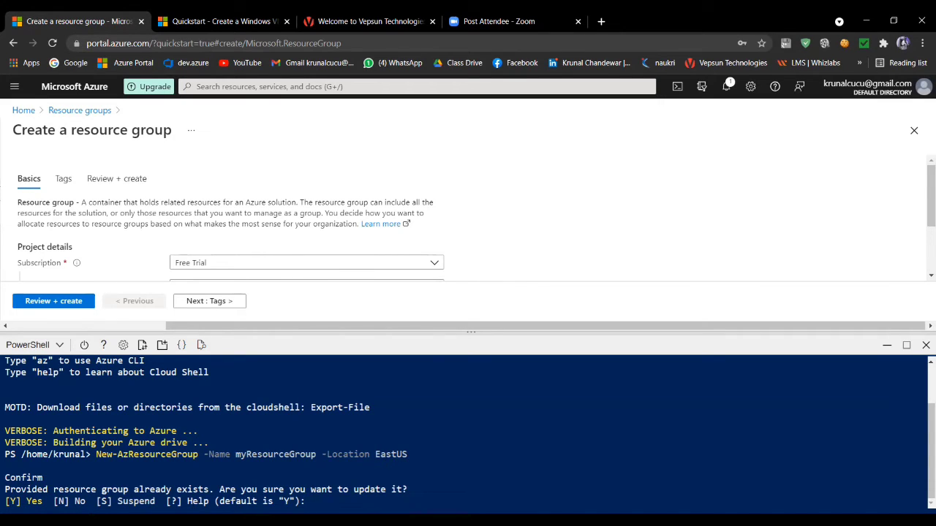
{"action": "type", "text": "y"}
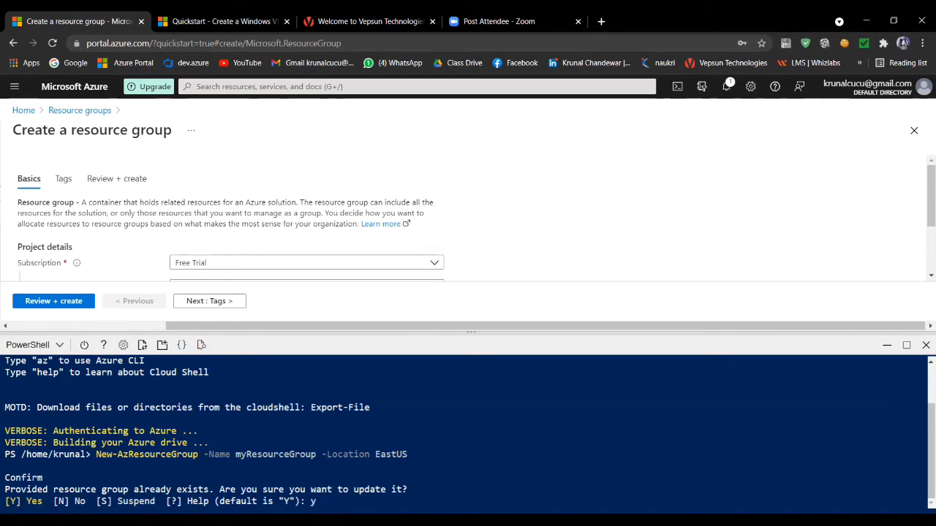
{"action": "key", "text": "Return"}
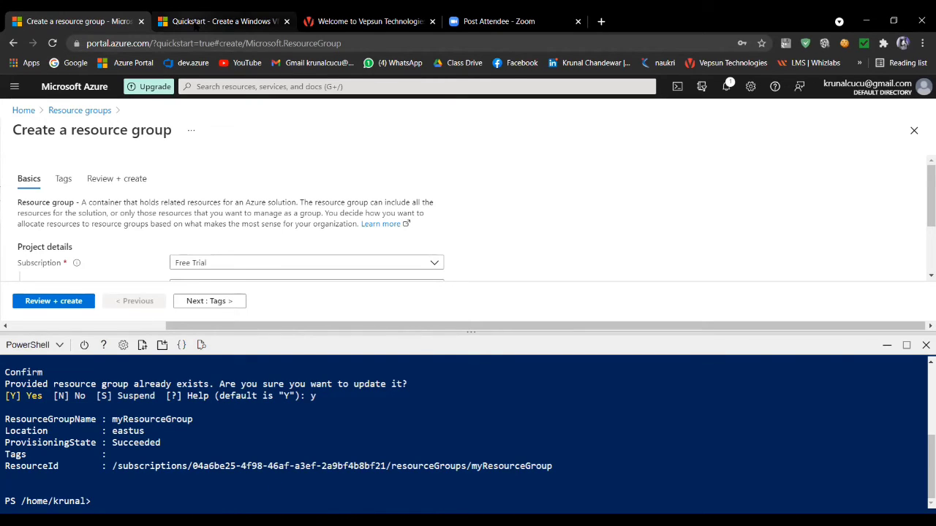
- Copy the complete New-AzVm command from the Create virtual machine section of the Microsoft quickstart
{"action": "left_click", "coordinate": [201, 24]}
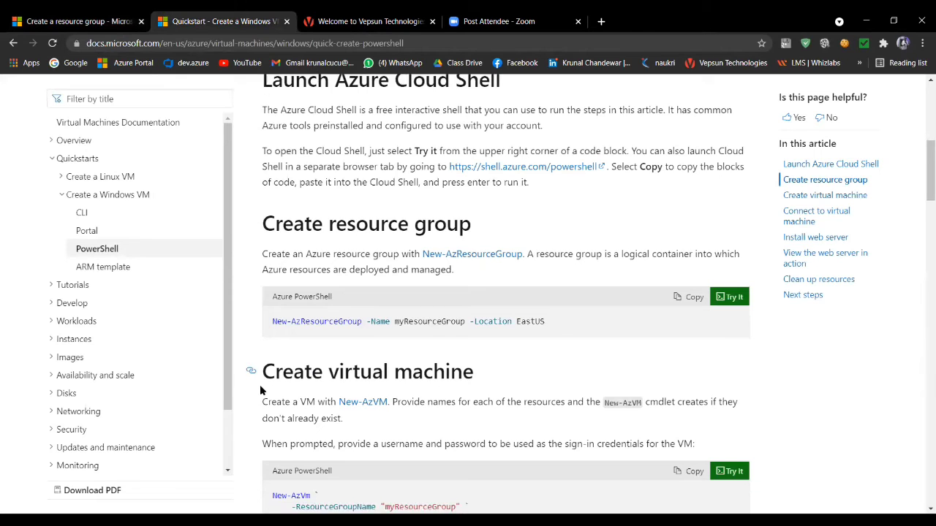
{"action": "scroll", "coordinate": [260, 392], "scroll_direction": "down", "scroll_amount": 2}
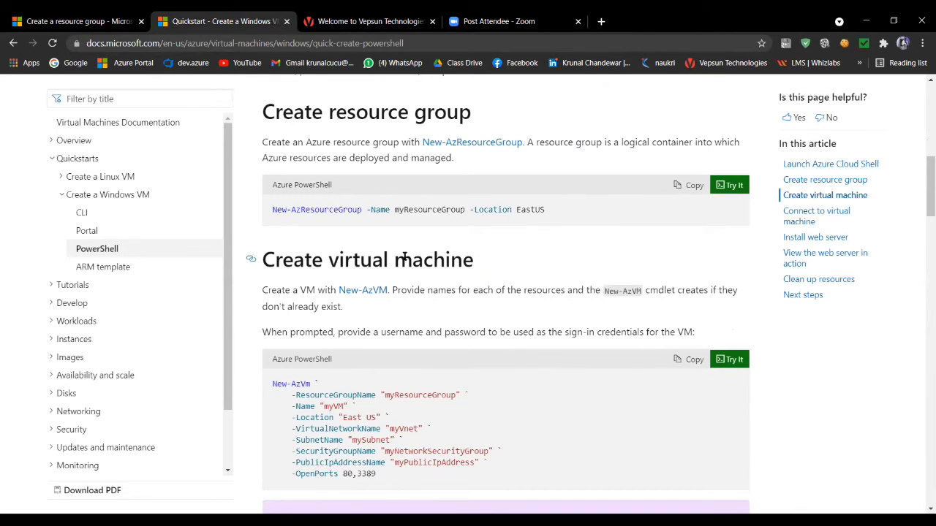
{"action": "scroll", "coordinate": [267, 349], "scroll_direction": "down", "scroll_amount": 1}
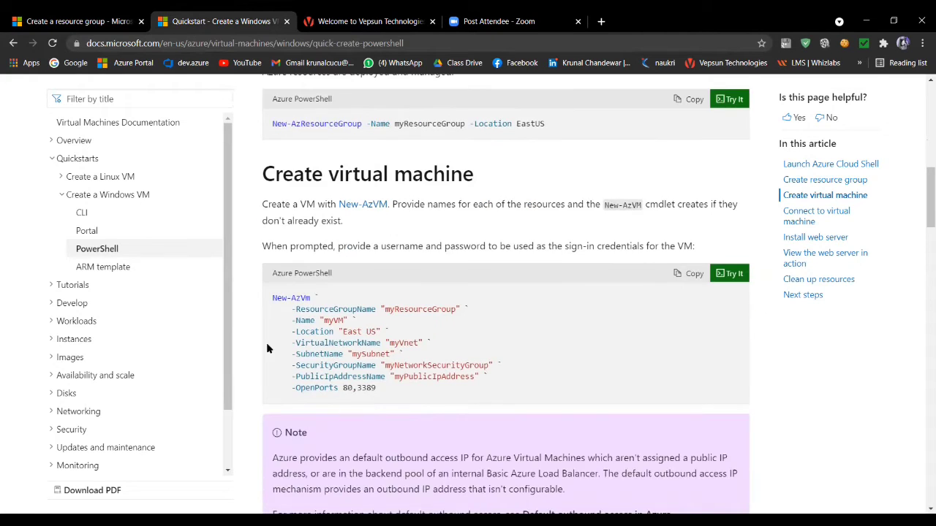
{"action": "scroll", "coordinate": [267, 345], "scroll_direction": "down", "scroll_amount": 1}
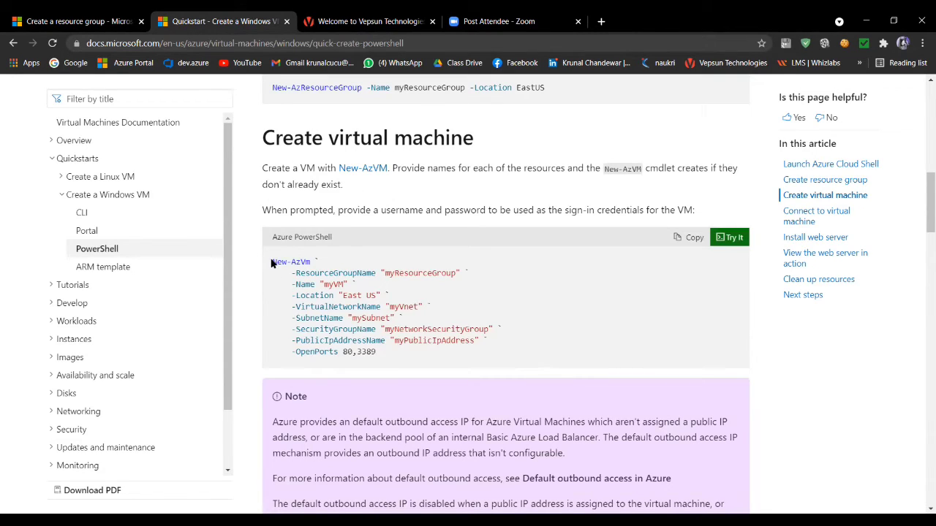
{"action": "left_click_drag", "start_coordinate": [272, 263], "coordinate": [376, 354]}
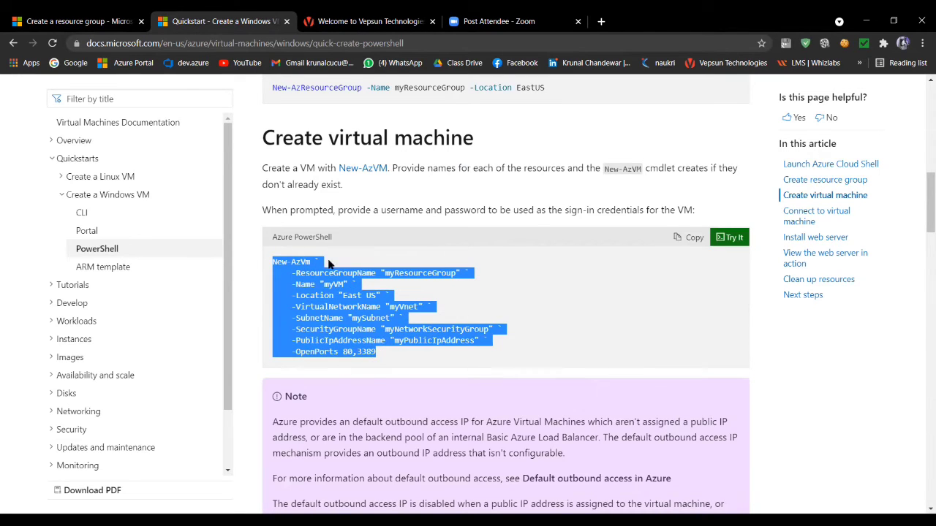
{"action": "right_click", "coordinate": [297, 293]}
{"action": "left_click", "coordinate": [328, 304]}
- Return to the Azure portal and paste the New-AzVm command for "myVM" in "West US 2" with ports 80,3389 at the Cloud Shell prompt
{"action": "key", "text": "alt+Tab"}
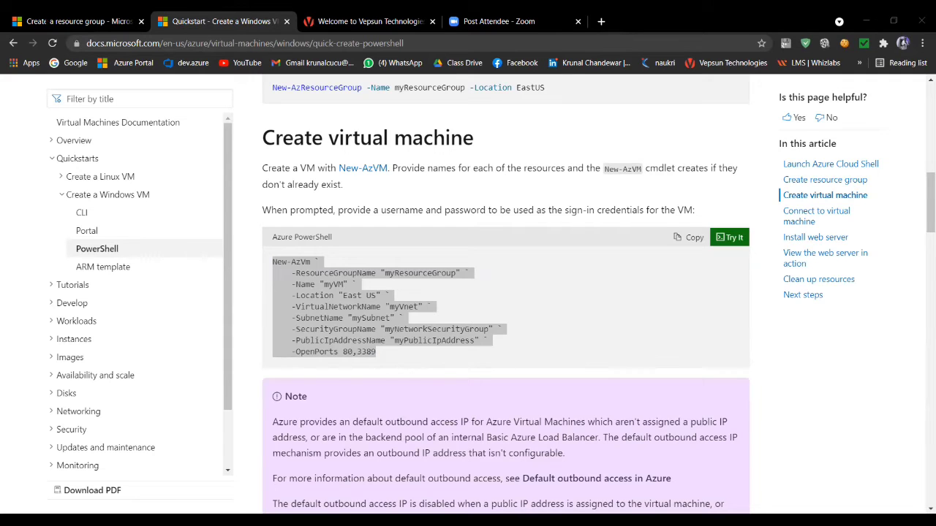
{"action": "left_click", "coordinate": [51, 21]}
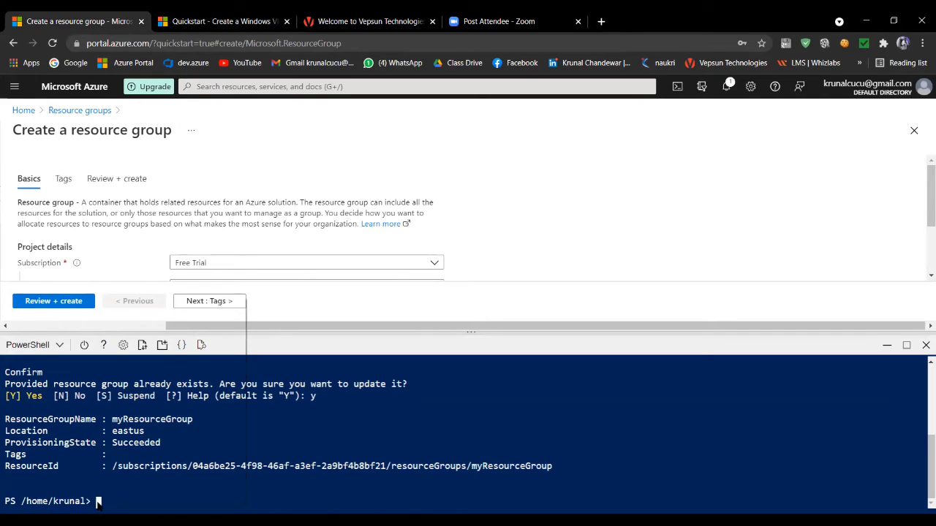
{"action": "right_click", "coordinate": [100, 502]}
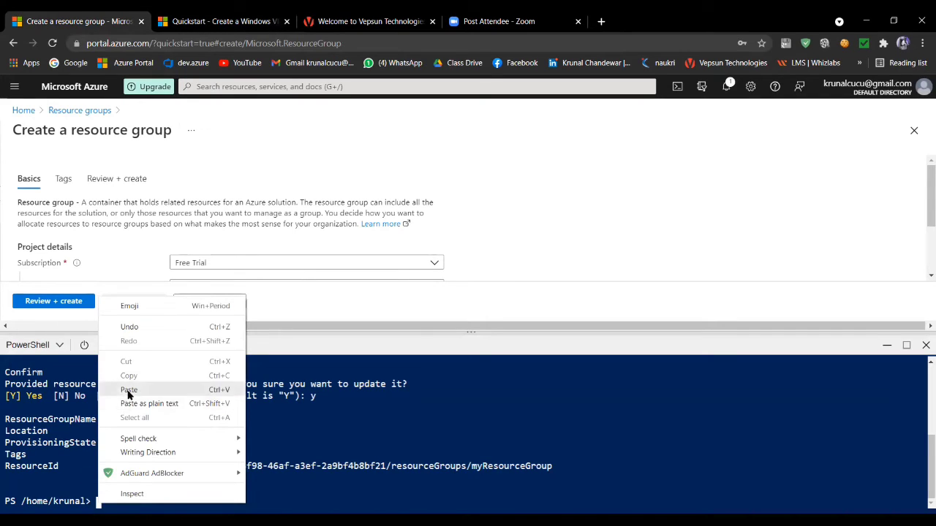
{"action": "left_click", "coordinate": [129, 406]}
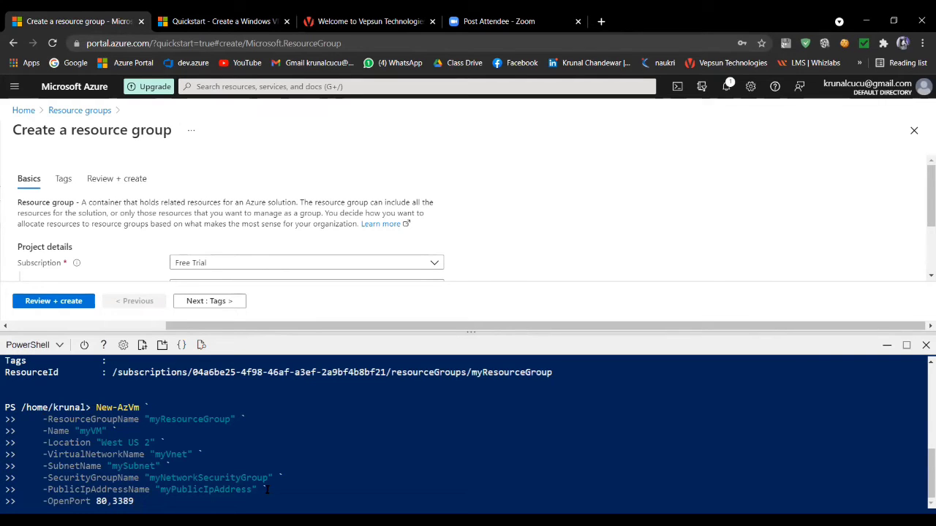
- Move the text cursor back through the pasted New-AzVm command to the "myResourceGroup" value on its ResourceGroupName line
{"action": "key", "text": "Up"}
{"action": "key", "text": "Up"}
{"action": "key", "text": "Up"}
{"action": "key", "text": "Up"}
{"action": "key", "text": "Up"}
{"action": "key", "text": "Up"}
{"action": "key", "text": "Up"}
{"action": "key", "text": "Up"}
{"action": "key", "text": "Left"}
{"action": "key", "text": "Left"}
{"action": "key", "text": "Left"}
{"action": "key", "text": "Left"}
{"action": "key", "text": "Left"}
{"action": "key", "text": "Left"}
{"action": "key", "text": "Left"}
{"action": "key", "text": "Left"}
{"action": "key", "text": "Left"}
{"action": "key", "text": "Left"}
{"action": "key", "text": "Right"}
{"action": "key", "text": "Left"}
{"action": "key", "text": "Right"}
{"action": "key", "text": "Right"}
{"action": "key", "text": "Right"}
{"action": "key", "text": "Right"}
{"action": "key", "text": "Right"}
{"action": "key", "text": "Right"}
{"action": "key", "text": "Right"}
{"action": "key", "text": "Left"}
{"action": "key", "text": "Left"}
{"action": "key", "text": "Left"}
{"action": "key", "text": "Left"}
{"action": "key", "text": "Left"}
{"action": "key", "text": "Left"}
{"action": "key", "text": "Right"}
{"action": "key", "text": "Right"}
{"action": "key", "text": "Right"}
{"action": "key", "text": "Right"}
{"action": "key", "text": "Right"}
{"action": "key", "text": "Right"}
{"action": "key", "text": "Right"}
{"action": "key", "text": "Right"}
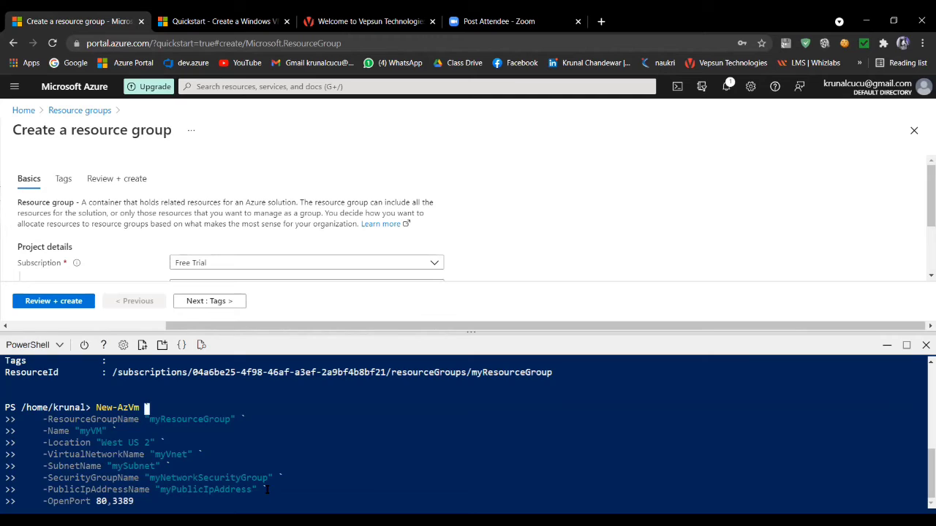
{"action": "key", "text": "Right"}
{"action": "key", "text": "Right"}
{"action": "key", "text": "Right"}
{"action": "key", "text": "Right"}
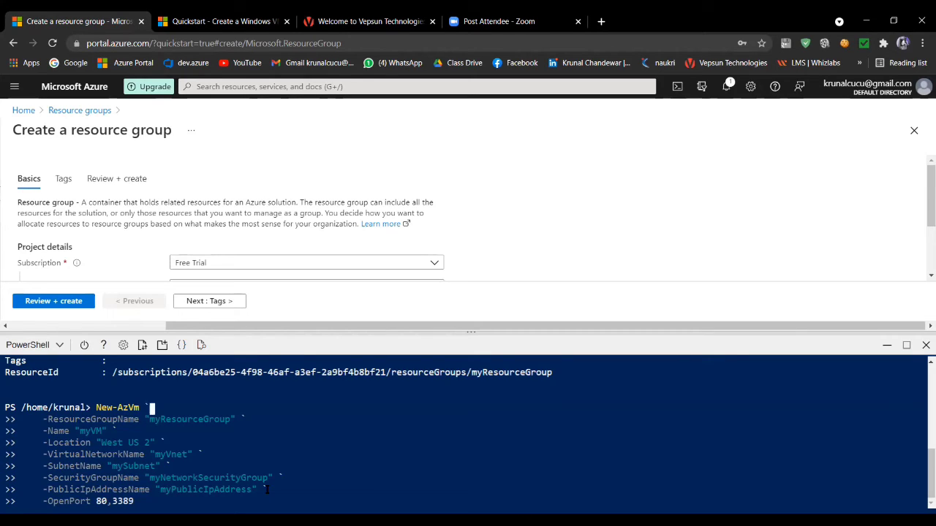
{"action": "key", "text": "Right"}
{"action": "key", "text": "Right"}
{"action": "key", "text": "Right"}
{"action": "key", "text": "Right"}
{"action": "key", "text": "Right"}
{"action": "key", "text": "Right"}
{"action": "key", "text": "Right"}
{"action": "key", "text": "Right"}
{"action": "key", "text": "Right"}
{"action": "key", "text": "Right"}
{"action": "key", "text": "Right"}
{"action": "key", "text": "Right"}
{"action": "key", "text": "Right"}
{"action": "key", "text": "Right"}
{"action": "key", "text": "Right"}
{"action": "key", "text": "Right"}
{"action": "key", "text": "Right"}
{"action": "key", "text": "Right"}
{"action": "key", "text": "Right"}
{"action": "key", "text": "Right"}
{"action": "key", "text": "Right"}
{"action": "key", "text": "Right"}
{"action": "key", "text": "Right"}
{"action": "key", "text": "Right"}
{"action": "key", "text": "Right"}
{"action": "key", "text": "Right"}
{"action": "key", "text": "Right"}
{"action": "key", "text": "Right"}
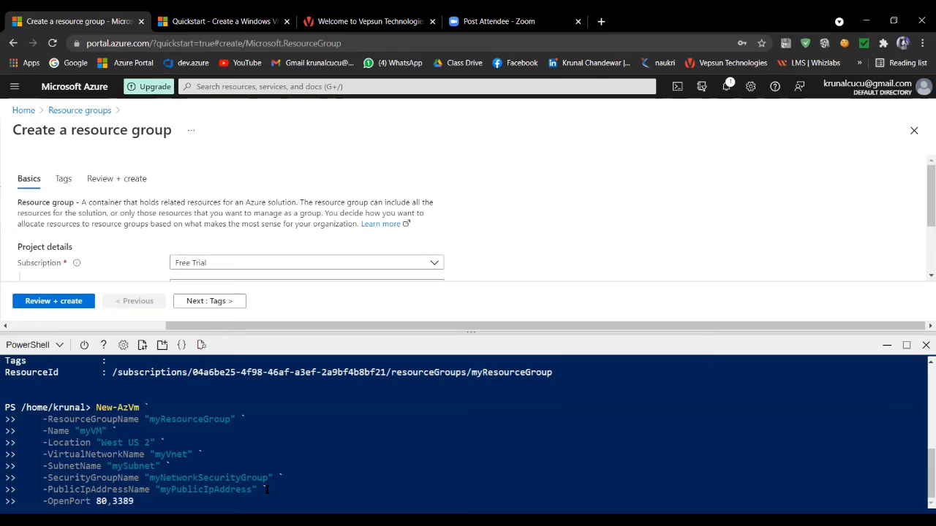
- Examine the ResourceGroupName parameter of the pasted New-AzVm command by moving the text cursor along its line
{"action": "key", "text": "Left"}
{"action": "key", "text": "Left"}
{"action": "key", "text": "Left"}
{"action": "key", "text": "Left"}
{"action": "key", "text": "Left"}
{"action": "key", "text": "Left"}
{"action": "key", "text": "Right"}
{"action": "key", "text": "Right"}
{"action": "key", "text": "Right"}
{"action": "key", "text": "Right"}
{"action": "key", "text": "Right"}
{"action": "key", "text": "Right"}
{"action": "key", "text": "Right"}
{"action": "key", "text": "Left"}
{"action": "key", "text": "Left"}
{"action": "key", "text": "Left"}
{"action": "key", "text": "Left"}
{"action": "key", "text": "Left"}
{"action": "key", "text": "Right"}
{"action": "key", "text": "Right"}
{"action": "key", "text": "Right"}
{"action": "key", "text": "Right"}
{"action": "key", "text": "Right"}
{"action": "key", "text": "Right"}
{"action": "key", "text": "Right"}
{"action": "key", "text": "Right"}
{"action": "key", "text": "Right"}
{"action": "key", "text": "Right"}
{"action": "key", "text": "Right"}
{"action": "key", "text": "Right"}
{"action": "key", "text": "Left"}
{"action": "key", "text": "Left"}
{"action": "key", "text": "Left"}
{"action": "key", "text": "Left"}
{"action": "key", "text": "Left"}
{"action": "key", "text": "Left"}
{"action": "key", "text": "Left"}
{"action": "key", "text": "Left"}
{"action": "key", "text": "Left"}
{"action": "key", "text": "Left"}
{"action": "key", "text": "Left"}
{"action": "key", "text": "Left"}
{"action": "key", "text": "Left"}
{"action": "key", "text": "Left"}
{"action": "key", "text": "Left"}
{"action": "key", "text": "Left"}
{"action": "key", "text": "Left"}
{"action": "key", "text": "Left"}
{"action": "key", "text": "Left"}
{"action": "key", "text": "Right"}
{"action": "key", "text": "Right"}
{"action": "key", "text": "Right"}
{"action": "key", "text": "Right"}
{"action": "key", "text": "Right"}
{"action": "key", "text": "Right"}
{"action": "key", "text": "Right"}
{"action": "key", "text": "Right"}
{"action": "key", "text": "Right"}
{"action": "key", "text": "Right"}
{"action": "key", "text": "Right"}
{"action": "key", "text": "Right"}
{"action": "key", "text": "Right"}
{"action": "key", "text": "Right"}
{"action": "key", "text": "Right"}
{"action": "key", "text": "Right"}
{"action": "key", "text": "Right"}
{"action": "key", "text": "Right"}
{"action": "key", "text": "Right"}
{"action": "key", "text": "Right"}
{"action": "key", "text": "Left"}
{"action": "key", "text": "Left"}
{"action": "key", "text": "Left"}
{"action": "key", "text": "Left"}
{"action": "key", "text": "Right"}
{"action": "key", "text": "Right"}
{"action": "key", "text": "Right"}
{"action": "key", "text": "Left"}
{"action": "key", "text": "Left"}
{"action": "key", "text": "Left"}
{"action": "key", "text": "Left"}
{"action": "key", "text": "Left"}
{"action": "key", "text": "Left"}
{"action": "key", "text": "Left"}
{"action": "key", "text": "Left"}
{"action": "key", "text": "Left"}
{"action": "key", "text": "Left"}
{"action": "key", "text": "Left"}
{"action": "key", "text": "Left"}
{"action": "key", "text": "Left"}
{"action": "key", "text": "Left"}
{"action": "key", "text": "Left"}
{"action": "key", "text": "Left"}
{"action": "key", "text": "Left"}
{"action": "key", "text": "Left"}
{"action": "key", "text": "Left"}
{"action": "key", "text": "Left"}
{"action": "key", "text": "Right"}
{"action": "key", "text": "Right"}
{"action": "key", "text": "Right"}
{"action": "key", "text": "Right"}
{"action": "key", "text": "Right"}
{"action": "key", "text": "Right"}
{"action": "key", "text": "Right"}
{"action": "key", "text": "Right"}
{"action": "key", "text": "Right"}
{"action": "key", "text": "Right"}
{"action": "key", "text": "Right"}
{"action": "key", "text": "Right"}
{"action": "key", "text": "Right"}
{"action": "key", "text": "Right"}
{"action": "key", "text": "Right"}
{"action": "key", "text": "Right"}
{"action": "key", "text": "Right"}
{"action": "key", "text": "Right"}
{"action": "key", "text": "Right"}
{"action": "key", "text": "Right"}
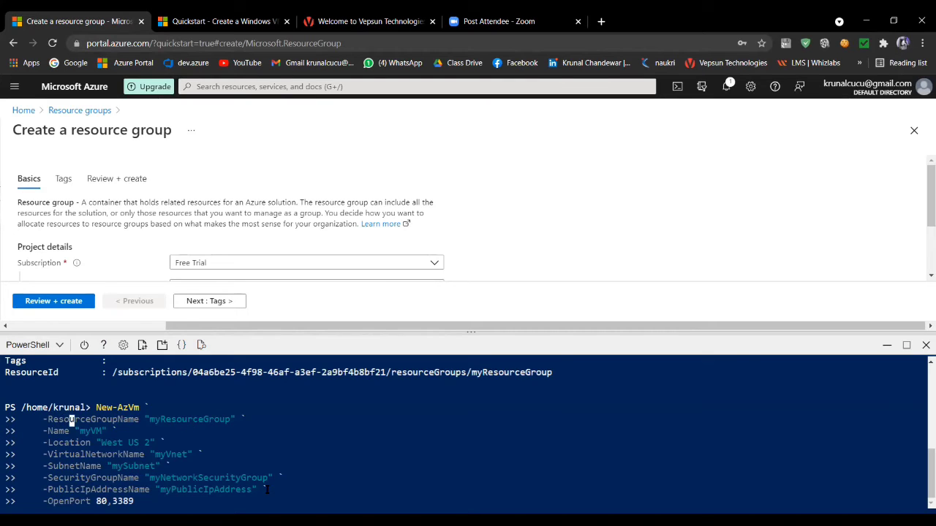
- Review the Name, Location, VirtualNetworkName and SubnetName parameters of the pasted command with the text cursor
{"action": "key", "text": "Left"}
{"action": "key", "text": "Left"}
{"action": "key", "text": "Left"}
{"action": "key", "text": "Left"}
{"action": "key", "text": "Left"}
{"action": "key", "text": "Left"}
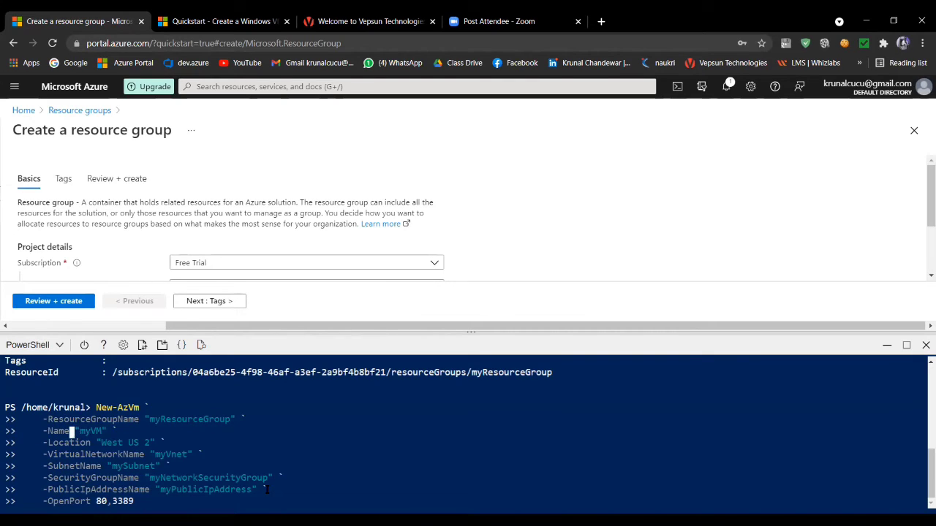
{"action": "key", "text": "Right"}
{"action": "key", "text": "Right"}
{"action": "key", "text": "Right"}
{"action": "key", "text": "Right"}
{"action": "key", "text": "Right"}
{"action": "key", "text": "Right"}
{"action": "key", "text": "Right"}
{"action": "key", "text": "Right"}
{"action": "key", "text": "Right"}
{"action": "key", "text": "Left"}
{"action": "key", "text": "Left"}
{"action": "key", "text": "Right"}
{"action": "key", "text": "Right"}
{"action": "key", "text": "Left"}
{"action": "key", "text": "Left"}
{"action": "key", "text": "Left"}
{"action": "key", "text": "Left"}
{"action": "key", "text": "Left"}
{"action": "key", "text": "Right"}
{"action": "key", "text": "Right"}
{"action": "key", "text": "Right"}
{"action": "key", "text": "Right"}
{"action": "key", "text": "Right"}
{"action": "key", "text": "Right"}
{"action": "key", "text": "Right"}
{"action": "key", "text": "Right"}
{"action": "key", "text": "Right"}
{"action": "key", "text": "Left"}
{"action": "key", "text": "Left"}
{"action": "key", "text": "Left"}
{"action": "key", "text": "Left"}
{"action": "key", "text": "Left"}
{"action": "key", "text": "Left"}
{"action": "key", "text": "Left"}
{"action": "key", "text": "Left"}
{"action": "key", "text": "Right"}
{"action": "key", "text": "Right"}
{"action": "key", "text": "Right"}
{"action": "key", "text": "Right"}
{"action": "key", "text": "Right"}
{"action": "key", "text": "Right"}
{"action": "key", "text": "Right"}
{"action": "key", "text": "Right"}
{"action": "key", "text": "Right"}
{"action": "key", "text": "Right"}
{"action": "key", "text": "Right"}
{"action": "key", "text": "Right"}
{"action": "key", "text": "Right"}
{"action": "key", "text": "Right"}
{"action": "key", "text": "Right"}
{"action": "key", "text": "Right"}
{"action": "key", "text": "Right"}
{"action": "key", "text": "Right"}
{"action": "key", "text": "Right"}
{"action": "key", "text": "Right"}
{"action": "key", "text": "Right"}
{"action": "key", "text": "Right"}
{"action": "key", "text": "Right"}
{"action": "key", "text": "Right"}
{"action": "key", "text": "Right"}
{"action": "key", "text": "Right"}
{"action": "key", "text": "Right"}
{"action": "key", "text": "Right"}
{"action": "key", "text": "Right"}
{"action": "key", "text": "Left"}
{"action": "key", "text": "Left"}
{"action": "key", "text": "Left"}
{"action": "key", "text": "Right"}
{"action": "key", "text": "Right"}
{"action": "key", "text": "Right"}
{"action": "key", "text": "Right"}
{"action": "key", "text": "Right"}
{"action": "key", "text": "Right"}
{"action": "key", "text": "Right"}
{"action": "key", "text": "Right"}
{"action": "key", "text": "Left"}
{"action": "key", "text": "Left"}
{"action": "key", "text": "Left"}
{"action": "key", "text": "Left"}
{"action": "key", "text": "Left"}
{"action": "key", "text": "Left"}
{"action": "key", "text": "Left"}
{"action": "key", "text": "Left"}
{"action": "key", "text": "Right"}
{"action": "key", "text": "Right"}
{"action": "key", "text": "Right"}
{"action": "key", "text": "Right"}
{"action": "key", "text": "Right"}
{"action": "key", "text": "Right"}
{"action": "key", "text": "Right"}
{"action": "key", "text": "Right"}
{"action": "key", "text": "Right"}
{"action": "key", "text": "Right"}
{"action": "key", "text": "Left"}
{"action": "key", "text": "Left"}
{"action": "key", "text": "Left"}
{"action": "key", "text": "Left"}
{"action": "key", "text": "Left"}
{"action": "key", "text": "Left"}
{"action": "key", "text": "Left"}
{"action": "key", "text": "Left"}
{"action": "key", "text": "Left"}
{"action": "key", "text": "Left"}
{"action": "key", "text": "Left"}
{"action": "key", "text": "Left"}
{"action": "key", "text": "Left"}
{"action": "key", "text": "Left"}
{"action": "key", "text": "Left"}
{"action": "key", "text": "Left"}
{"action": "key", "text": "Left"}
{"action": "key", "text": "Left"}
{"action": "key", "text": "Left"}
{"action": "key", "text": "Left"}
{"action": "key", "text": "Left"}
{"action": "key", "text": "Left"}
{"action": "key", "text": "Left"}
{"action": "key", "text": "Left"}
{"action": "key", "text": "Left"}
{"action": "key", "text": "Left"}
{"action": "key", "text": "Left"}
{"action": "key", "text": "Left"}
{"action": "key", "text": "Left"}
{"action": "key", "text": "Left"}
{"action": "key", "text": "Left"}
{"action": "key", "text": "Left"}
{"action": "key", "text": "Left"}
{"action": "key", "text": "Left"}
{"action": "key", "text": "Left"}
{"action": "key", "text": "Left"}
{"action": "key", "text": "Left"}
{"action": "key", "text": "Left"}
{"action": "key", "text": "Left"}
{"action": "key", "text": "Left"}
{"action": "key", "text": "Right"}
{"action": "key", "text": "Right"}
{"action": "key", "text": "Right"}
{"action": "key", "text": "Right"}
{"action": "key", "text": "Right"}
{"action": "key", "text": "Right"}
{"action": "key", "text": "Left"}
{"action": "key", "text": "Left"}
{"action": "key", "text": "Left"}
{"action": "key", "text": "Left"}
{"action": "key", "text": "Left"}
{"action": "key", "text": "Left"}
{"action": "key", "text": "Left"}
{"action": "key", "text": "Right"}
{"action": "key", "text": "Right"}
{"action": "key", "text": "Right"}
{"action": "key", "text": "Right"}
{"action": "key", "text": "Right"}
{"action": "key", "text": "Right"}
{"action": "key", "text": "Right"}
{"action": "key", "text": "Right"}
{"action": "key", "text": "Right"}
{"action": "key", "text": "Right"}
{"action": "key", "text": "Right"}
{"action": "key", "text": "Right"}
{"action": "key", "text": "Right"}
{"action": "key", "text": "Right"}
{"action": "key", "text": "Right"}
{"action": "key", "text": "Right"}
{"action": "key", "text": "Right"}
{"action": "key", "text": "Right"}
{"action": "key", "text": "Right"}
{"action": "key", "text": "Right"}
{"action": "key", "text": "Right"}
{"action": "key", "text": "Right"}
{"action": "key", "text": "Right"}
{"action": "key", "text": "Right"}
{"action": "key", "text": "Right"}
{"action": "key", "text": "Right"}
{"action": "key", "text": "Right"}
{"action": "key", "text": "Right"}
{"action": "key", "text": "Right"}
{"action": "key", "text": "Right"}
{"action": "key", "text": "Right"}
{"action": "key", "text": "Right"}
{"action": "key", "text": "Right"}
{"action": "key", "text": "Right"}
{"action": "key", "text": "Right"}
{"action": "key", "text": "Right"}
{"action": "key", "text": "Right"}
{"action": "key", "text": "Right"}
{"action": "key", "text": "Right"}
{"action": "key", "text": "Right"}
{"action": "key", "text": "Right"}
{"action": "key", "text": "Right"}
{"action": "key", "text": "Right"}
{"action": "key", "text": "Right"}
{"action": "key", "text": "Right"}
{"action": "key", "text": "Right"}
{"action": "key", "text": "Right"}
{"action": "key", "text": "Right"}
{"action": "key", "text": "Right"}
{"action": "key", "text": "Right"}
{"action": "key", "text": "Right"}
{"action": "key", "text": "Right"}
{"action": "key", "text": "Right"}
{"action": "key", "text": "Right"}
{"action": "key", "text": "Right"}
{"action": "key", "text": "Right"}
{"action": "key", "text": "Right"}
{"action": "key", "text": "Right"}
{"action": "key", "text": "Right"}
{"action": "key", "text": "Right"}
{"action": "key", "text": "Right"}
{"action": "key", "text": "Right"}
{"action": "key", "text": "Right"}
{"action": "key", "text": "Right"}
{"action": "key", "text": "Right"}
{"action": "key", "text": "Right"}
{"action": "key", "text": "Right"}
{"action": "key", "text": "Right"}
{"action": "key", "text": "Right"}
{"action": "key", "text": "Right"}
{"action": "key", "text": "Right"}
{"action": "key", "text": "Right"}
{"action": "key", "text": "Right"}
{"action": "key", "text": "Right"}
{"action": "key", "text": "Right"}
{"action": "key", "text": "Right"}
{"action": "key", "text": "Right"}
{"action": "key", "text": "Right"}
{"action": "key", "text": "Right"}
{"action": "key", "text": "Right"}
{"action": "key", "text": "Right"}
{"action": "key", "text": "Right"}
{"action": "key", "text": "Right"}
{"action": "key", "text": "Right"}
{"action": "key", "text": "Right"}
{"action": "key", "text": "Right"}
{"action": "key", "text": "Right"}
{"action": "key", "text": "Right"}
{"action": "key", "text": "Right"}
{"action": "key", "text": "Right"}
{"action": "key", "text": "Right"}
{"action": "key", "text": "Right"}
{"action": "key", "text": "Right"}
{"action": "key", "text": "Right"}
{"action": "key", "text": "Right"}
{"action": "key", "text": "Right"}
{"action": "key", "text": "Right"}
{"action": "key", "text": "Right"}
{"action": "key", "text": "Right"}
{"action": "key", "text": "Right"}
{"action": "key", "text": "Right"}
{"action": "key", "text": "Right"}
{"action": "key", "text": "Right"}
{"action": "key", "text": "Right"}
{"action": "key", "text": "Right"}
{"action": "key", "text": "Right"}
{"action": "key", "text": "Right"}
{"action": "key", "text": "Right"}
{"action": "key", "text": "Right"}
{"action": "key", "text": "Right"}
{"action": "key", "text": "Right"}
{"action": "key", "text": "Right"}
{"action": "key", "text": "Right"}
{"action": "key", "text": "Right"}
{"action": "key", "text": "Right"}
{"action": "key", "text": "Right"}
- Review the SecurityGroupName parameter and its "myNetworkSecurityGroup" value in the pasted New-AzVm command with the text cursor
{"action": "key", "text": "Right"}
{"action": "key", "text": "Right"}
{"action": "key", "text": "Right"}
{"action": "key", "text": "Right"}
{"action": "key", "text": "Right"}
{"action": "key", "text": "Right"}
{"action": "key", "text": "Right"}
{"action": "key", "text": "Right"}
{"action": "key", "text": "Right"}
{"action": "key", "text": "Right"}
{"action": "key", "text": "Right"}
{"action": "key", "text": "Right"}
{"action": "key", "text": "Right"}
{"action": "key", "text": "Right"}
{"action": "key", "text": "Right"}
{"action": "key", "text": "Right"}
{"action": "key", "text": "Right"}
{"action": "key", "text": "Right"}
{"action": "key", "text": "Right"}
{"action": "key", "text": "Right"}
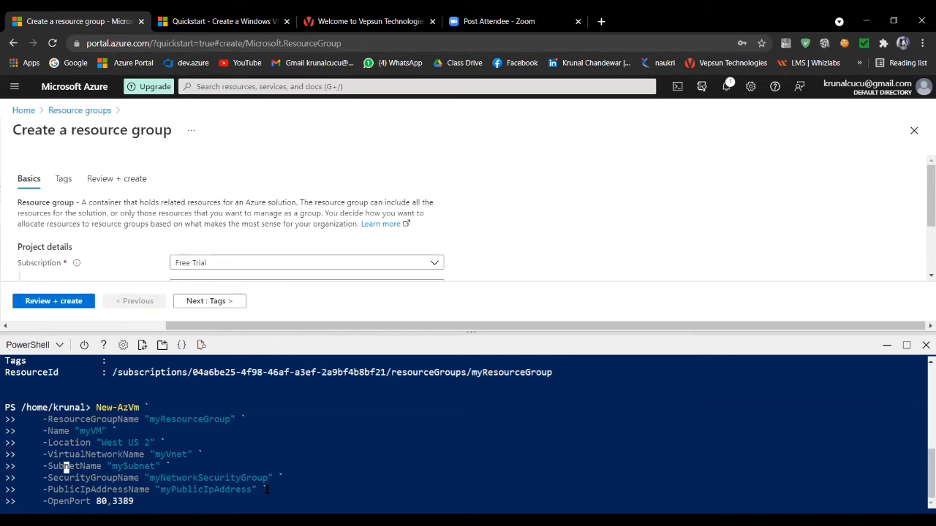
{"action": "key", "text": "Right"}
{"action": "key", "text": "Right"}
{"action": "key", "text": "Right"}
{"action": "key", "text": "Right"}
{"action": "key", "text": "Right"}
{"action": "key", "text": "Right"}
{"action": "key", "text": "Right"}
{"action": "key", "text": "Right"}
{"action": "key", "text": "Right"}
{"action": "key", "text": "Right"}
{"action": "key", "text": "Right"}
{"action": "key", "text": "Right"}
{"action": "key", "text": "Right"}
{"action": "key", "text": "Right"}
{"action": "key", "text": "Right"}
{"action": "key", "text": "Right"}
{"action": "key", "text": "Right"}
{"action": "key", "text": "Right"}
{"action": "key", "text": "Right"}
{"action": "key", "text": "Right"}
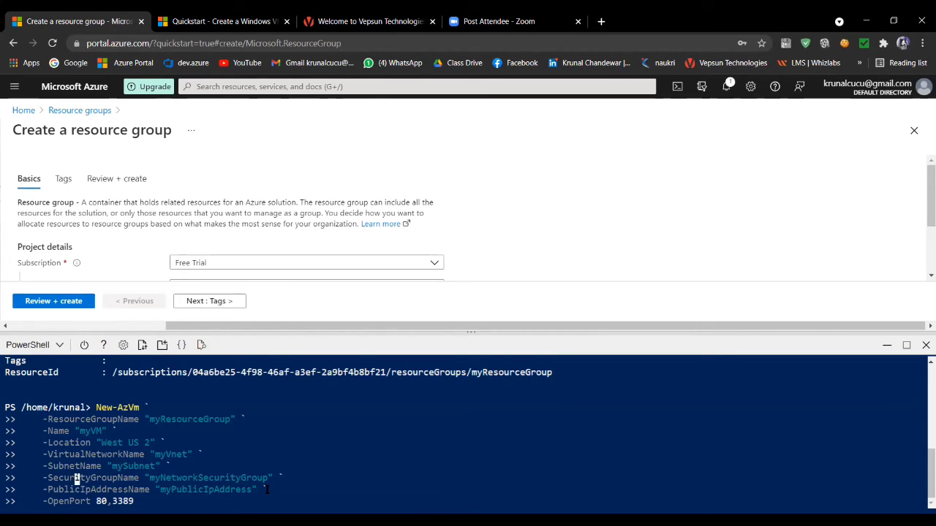
{"action": "key", "text": "Right"}
{"action": "key", "text": "Right"}
{"action": "key", "text": "Right"}
{"action": "key", "text": "Right"}
{"action": "key", "text": "Right"}
{"action": "key", "text": "Right"}
{"action": "key", "text": "Right"}
{"action": "key", "text": "Right"}
{"action": "key", "text": "Right"}
{"action": "key", "text": "Right"}
{"action": "key", "text": "Right"}
{"action": "key", "text": "Right"}
{"action": "key", "text": "Right"}
{"action": "key", "text": "Right"}
{"action": "key", "text": "Right"}
{"action": "key", "text": "Right"}
{"action": "key", "text": "Right"}
{"action": "key", "text": "Right"}
{"action": "key", "text": "Right"}
{"action": "key", "text": "Right"}
{"action": "key", "text": "Right"}
{"action": "key", "text": "Right"}
{"action": "key", "text": "Right"}
{"action": "key", "text": "Right"}
{"action": "key", "text": "Right"}
{"action": "key", "text": "Right"}
{"action": "key", "text": "Right"}
{"action": "key", "text": "Right"}
{"action": "key", "text": "Right"}
{"action": "key", "text": "Right"}
{"action": "key", "text": "Right"}
{"action": "key", "text": "Right"}
{"action": "key", "text": "Right"}
{"action": "key", "text": "Right"}
{"action": "key", "text": "Right"}
{"action": "key", "text": "Right"}
{"action": "key", "text": "Right"}
{"action": "key", "text": "Right"}
{"action": "key", "text": "Right"}
- Examine the PublicIpAddressName and OpenPort lines at the end of the pasted command with the text cursor
{"action": "key", "text": "Right"}
{"action": "key", "text": "Right"}
{"action": "key", "text": "Right"}
{"action": "key", "text": "Right"}
{"action": "key", "text": "Right"}
{"action": "key", "text": "Right"}
{"action": "key", "text": "Right"}
{"action": "key", "text": "Right"}
{"action": "key", "text": "Right"}
{"action": "key", "text": "Right"}
{"action": "key", "text": "Right"}
{"action": "key", "text": "Right"}
{"action": "key", "text": "Right"}
{"action": "key", "text": "Right"}
{"action": "key", "text": "Right"}
{"action": "key", "text": "Right"}
{"action": "key", "text": "Right"}
{"action": "key", "text": "Right"}
{"action": "key", "text": "Right"}
{"action": "key", "text": "End"}
{"action": "key", "text": "Left"}
{"action": "key", "text": "Left"}
{"action": "key", "text": "Left"}
{"action": "key", "text": "Left"}
{"action": "key", "text": "Left"}
{"action": "key", "text": "Left"}
{"action": "key", "text": "Left"}
{"action": "key", "text": "Left"}
{"action": "key", "text": "Left"}
{"action": "key", "text": "Left"}
{"action": "key", "text": "Left"}
{"action": "key", "text": "Left"}
{"action": "key", "text": "Left"}
{"action": "key", "text": "Left"}
{"action": "key", "text": "Left"}
{"action": "key", "text": "Left"}
{"action": "key", "text": "Left"}
{"action": "key", "text": "Right"}
{"action": "key", "text": "Right"}
{"action": "key", "text": "Right"}
{"action": "key", "text": "Right"}
{"action": "key", "text": "Left"}
{"action": "key", "text": "Left"}
{"action": "key", "text": "Left"}
{"action": "key", "text": "Left"}
{"action": "key", "text": "Left"}
{"action": "key", "text": "Left"}
{"action": "key", "text": "Left"}
{"action": "key", "text": "Left"}
{"action": "key", "text": "Left"}
{"action": "key", "text": "Left"}
{"action": "key", "text": "Left"}
{"action": "key", "text": "Left"}
{"action": "key", "text": "Left"}
{"action": "key", "text": "Left"}
{"action": "key", "text": "Right"}
{"action": "key", "text": "Right"}
{"action": "key", "text": "Right"}
{"action": "key", "text": "Right"}
{"action": "key", "text": "Right"}
{"action": "key", "text": "Right"}
{"action": "key", "text": "Down"}
{"action": "key", "text": "Right"}
{"action": "key", "text": "Right"}
{"action": "key", "text": "Right"}
{"action": "key", "text": "Right"}
{"action": "key", "text": "Right"}
{"action": "key", "text": "Right"}
{"action": "key", "text": "Right"}
{"action": "key", "text": "Right"}
{"action": "key", "text": "Right"}
{"action": "key", "text": "Right"}
{"action": "key", "text": "Right"}
{"action": "key", "text": "Right"}
{"action": "key", "text": "Right"}
{"action": "key", "text": "Right"}
{"action": "key", "text": "Right"}
{"action": "key", "text": "Right"}
{"action": "key", "text": "Right"}
{"action": "key", "text": "Right"}
{"action": "key", "text": "Right"}
{"action": "key", "text": "Left"}
{"action": "key", "text": "Left"}
{"action": "key", "text": "Left"}
{"action": "key", "text": "Left"}
{"action": "key", "text": "Left"}
{"action": "key", "text": "Left"}
{"action": "key", "text": "Left"}
{"action": "key", "text": "Left"}
{"action": "key", "text": "Left"}
{"action": "key", "text": "Left"}
{"action": "key", "text": "Left"}
{"action": "key", "text": "Left"}
{"action": "key", "text": "Left"}
{"action": "key", "text": "Left"}
{"action": "key", "text": "Left"}
{"action": "key", "text": "Left"}
{"action": "key", "text": "Left"}
{"action": "key", "text": "Left"}
{"action": "key", "text": "Left"}
{"action": "key", "text": "Left"}
{"action": "key", "text": "Left"}
- Delete the PublicIpAddressName and SecurityGroupName parameters and the "mySubnet" value from the pasted New-AzVm command
{"action": "key", "text": "BackSpace"}
{"action": "key", "text": "BackSpace"}
{"action": "key", "text": "BackSpace"}
{"action": "key", "text": "BackSpace"}
{"action": "key", "text": "BackSpace"}
{"action": "key", "text": "BackSpace"}
{"action": "key", "text": "BackSpace"}
{"action": "key", "text": "BackSpace"}
{"action": "key", "text": "BackSpace"}
{"action": "key", "text": "BackSpace"}
{"action": "key", "text": "BackSpace"}
{"action": "key", "text": "BackSpace"}
{"action": "key", "text": "BackSpace"}
{"action": "key", "text": "BackSpace"}
{"action": "key", "text": "BackSpace"}
{"action": "key", "text": "BackSpace"}
{"action": "key", "text": "BackSpace"}
{"action": "key", "text": "BackSpace"}
{"action": "key", "text": "BackSpace"}
{"action": "key", "text": "BackSpace"}
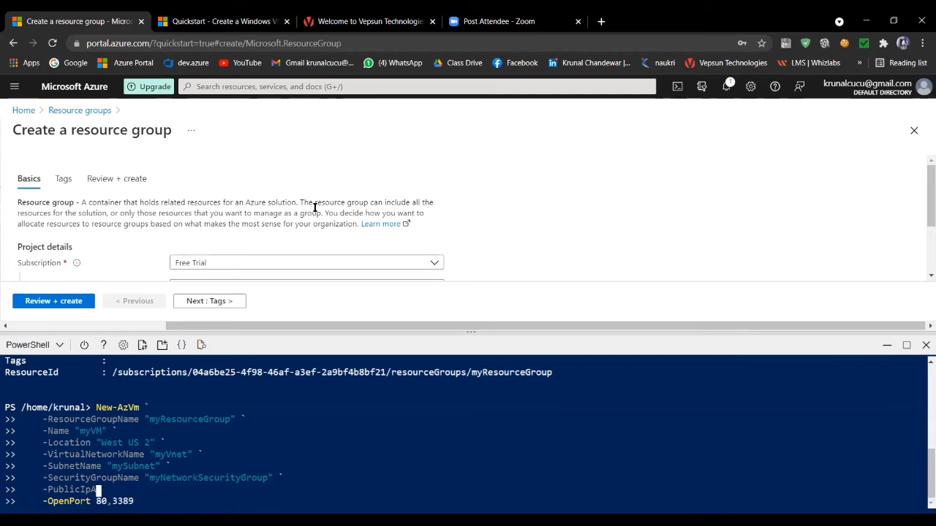
{"action": "key", "text": "BackSpace"}
{"action": "key", "text": "BackSpace"}
{"action": "key", "text": "BackSpace"}
{"action": "key", "text": "BackSpace"}
{"action": "key", "text": "BackSpace"}
{"action": "key", "text": "BackSpace"}
{"action": "key", "text": "BackSpace"}
{"action": "key", "text": "BackSpace"}
{"action": "key", "text": "BackSpace"}
{"action": "key", "text": "BackSpace"}
{"action": "key", "text": "BackSpace"}
{"action": "key", "text": "BackSpace"}
{"action": "key", "text": "BackSpace"}
{"action": "key", "text": "BackSpace"}
{"action": "key", "text": "BackSpace"}
{"action": "key", "text": "BackSpace"}
{"action": "key", "text": "BackSpace"}
{"action": "key", "text": "BackSpace"}
{"action": "key", "text": "BackSpace"}
{"action": "key", "text": "BackSpace"}
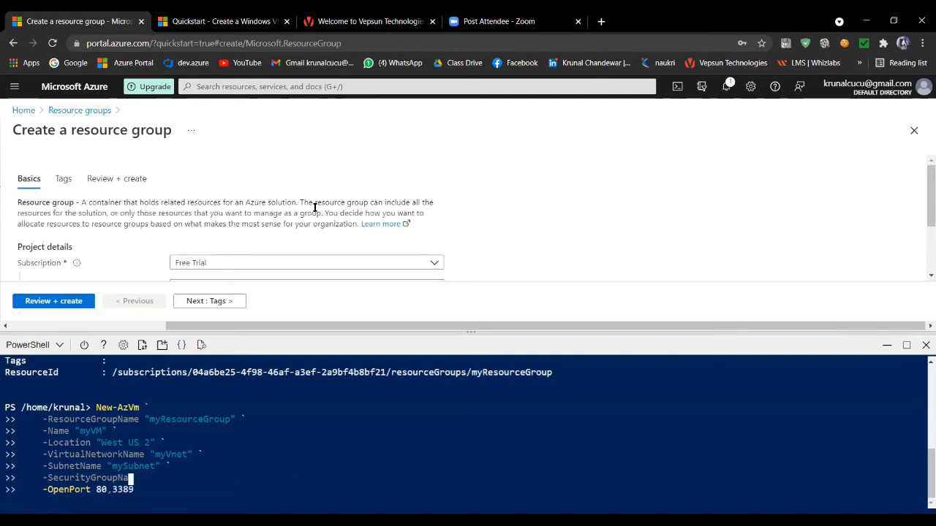
{"action": "key", "text": "BackSpace"}
{"action": "key", "text": "BackSpace"}
{"action": "key", "text": "BackSpace"}
{"action": "key", "text": "BackSpace"}
{"action": "key", "text": "BackSpace"}
{"action": "key", "text": "BackSpace"}
{"action": "key", "text": "BackSpace"}
{"action": "key", "text": "BackSpace"}
{"action": "key", "text": "BackSpace"}
{"action": "key", "text": "BackSpace"}
{"action": "key", "text": "BackSpace"}
{"action": "key", "text": "BackSpace"}
{"action": "key", "text": "BackSpace"}
{"action": "key", "text": "BackSpace"}
{"action": "key", "text": "BackSpace"}
{"action": "key", "text": "BackSpace"}
{"action": "key", "text": "BackSpace"}
{"action": "key", "text": "BackSpace"}
- Remove the remaining SubnetName parameter and the whole VirtualNetworkName line, keeping ResourceGroupName, Name, Location and OpenPort
{"action": "key", "text": "BackSpace"}
{"action": "key", "text": "BackSpace"}
{"action": "key", "text": "BackSpace"}
{"action": "key", "text": "BackSpace"}
{"action": "key", "text": "BackSpace"}
{"action": "key", "text": "BackSpace"}
{"action": "key", "text": "BackSpace"}
{"action": "key", "text": "BackSpace"}
{"action": "key", "text": "BackSpace"}
{"action": "key", "text": "BackSpace"}
{"action": "key", "text": "BackSpace"}
{"action": "key", "text": "BackSpace"}
{"action": "key", "text": "BackSpace"}
{"action": "key", "text": "BackSpace"}
{"action": "key", "text": "BackSpace"}
{"action": "key", "text": "BackSpace"}
{"action": "key", "text": "BackSpace"}
{"action": "key", "text": "BackSpace"}
{"action": "key", "text": "BackSpace"}
{"action": "key", "text": "BackSpace"}
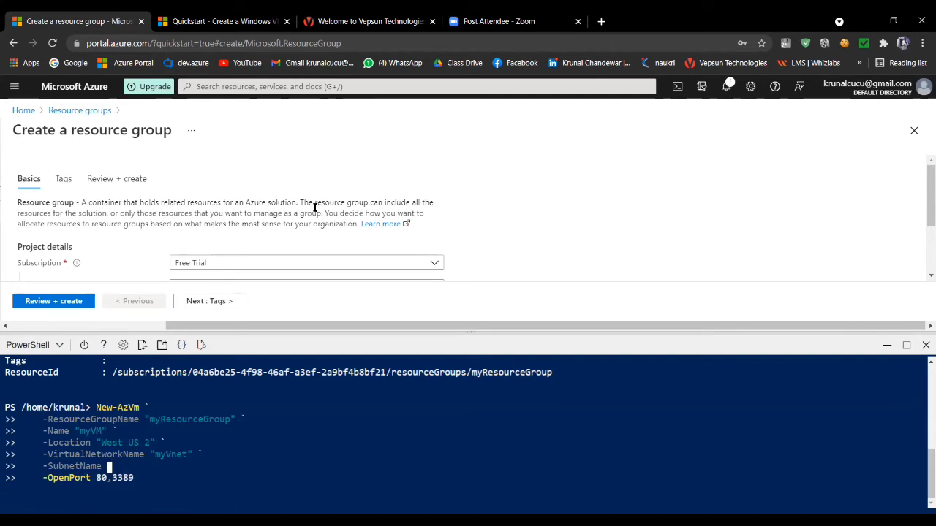
{"action": "key", "text": "BackSpace"}
{"action": "key", "text": "BackSpace"}
{"action": "key", "text": "BackSpace"}
{"action": "key", "text": "BackSpace"}
{"action": "key", "text": "BackSpace"}
{"action": "key", "text": "BackSpace"}
{"action": "key", "text": "BackSpace"}
{"action": "key", "text": "BackSpace"}
{"action": "key", "text": "BackSpace"}
{"action": "key", "text": "BackSpace"}
{"action": "key", "text": "BackSpace"}
{"action": "key", "text": "BackSpace"}
{"action": "key", "text": "BackSpace"}
{"action": "key", "text": "BackSpace"}
{"action": "key", "text": "BackSpace"}
{"action": "key", "text": "BackSpace"}
{"action": "key", "text": "BackSpace"}
{"action": "key", "text": "BackSpace"}
{"action": "key", "text": "BackSpace"}
{"action": "key", "text": "BackSpace"}
{"action": "key", "text": "BackSpace"}
{"action": "key", "text": "BackSpace"}
{"action": "key", "text": "BackSpace"}
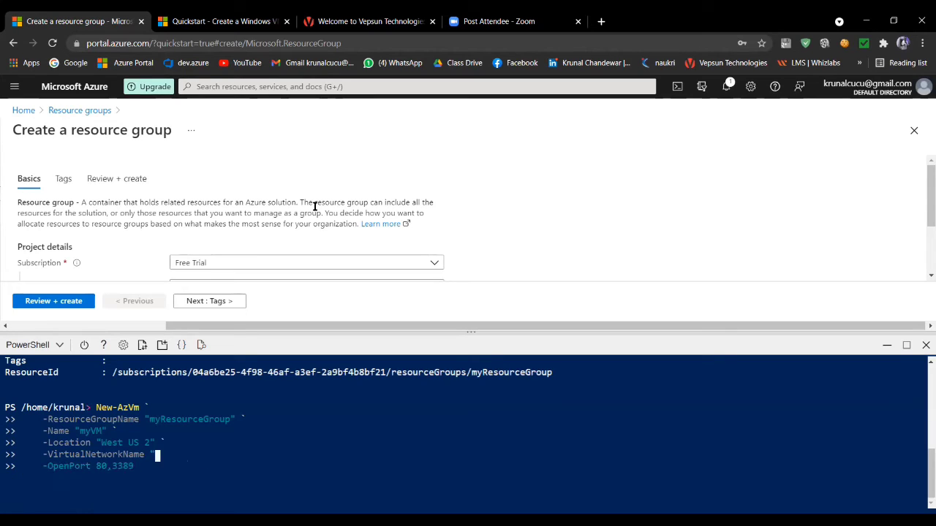
{"action": "key", "text": "BackSpace"}
{"action": "key", "text": "BackSpace"}
{"action": "key", "text": "BackSpace"}
{"action": "key", "text": "BackSpace"}
{"action": "key", "text": "BackSpace"}
{"action": "key", "text": "BackSpace"}
{"action": "key", "text": "BackSpace"}
{"action": "key", "text": "BackSpace"}
{"action": "key", "text": "BackSpace"}
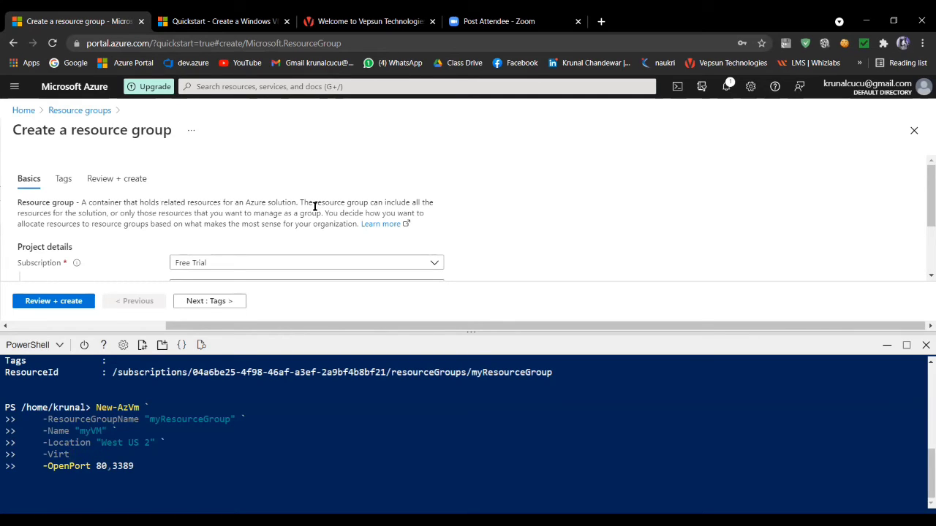
{"action": "key", "text": "BackSpace"}
{"action": "key", "text": "BackSpace"}
{"action": "key", "text": "BackSpace"}
{"action": "key", "text": "BackSpace"}
{"action": "key", "text": "BackSpace"}
{"action": "key", "text": "BackSpace"}
{"action": "key", "text": "BackSpace"}
{"action": "key", "text": "BackSpace"}
{"action": "key", "text": "BackSpace"}
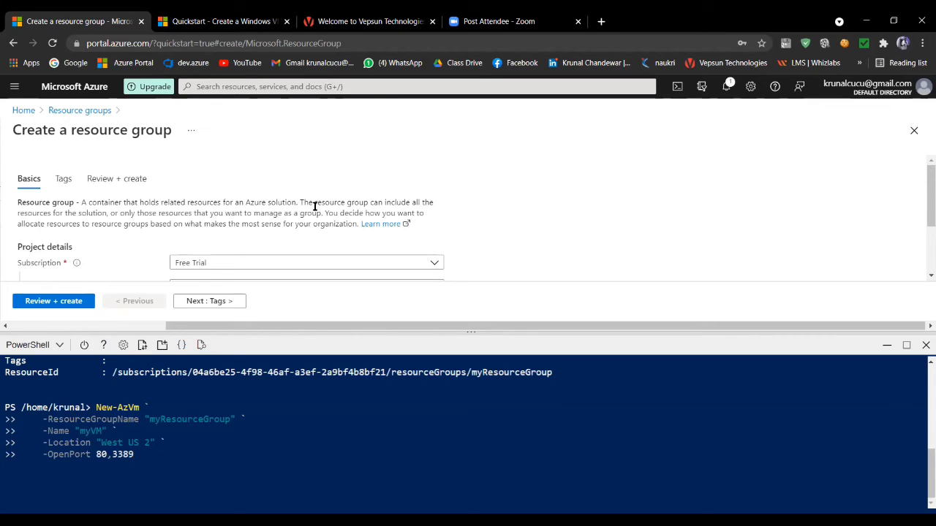
- Run the shortened New-AzVm command and supply ADMINISTRATOR1 as the credential user name
{"action": "key", "text": "Return"}
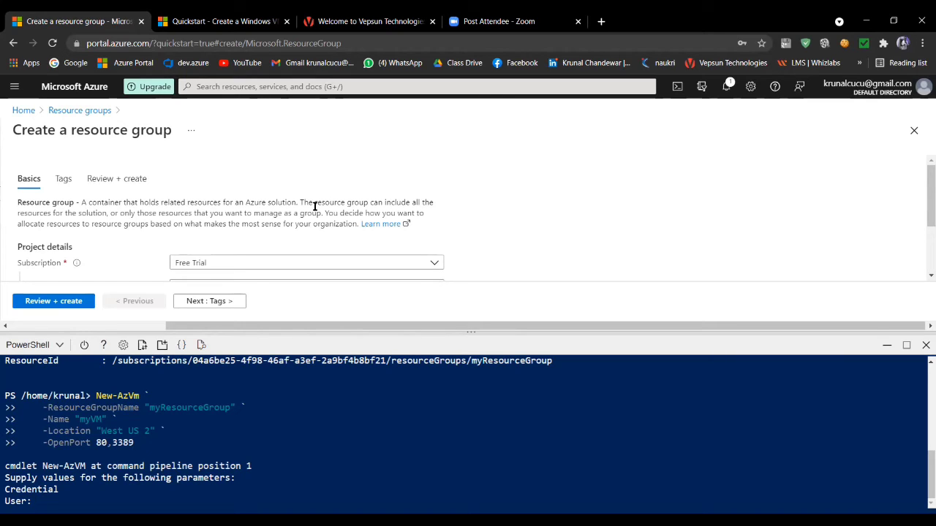
{"action": "type", "text": "ADMINISTRA"}
{"action": "type", "text": "TOR1"}
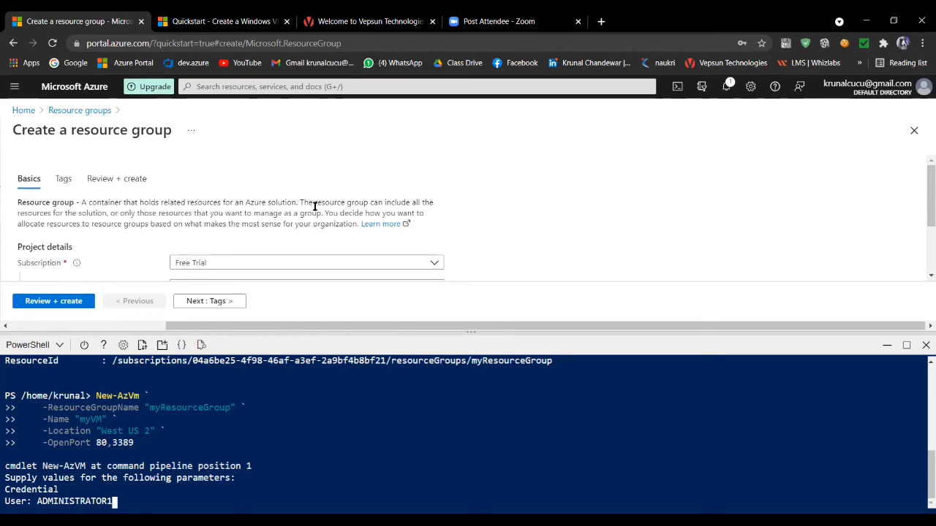
{"action": "key", "text": "Return"}
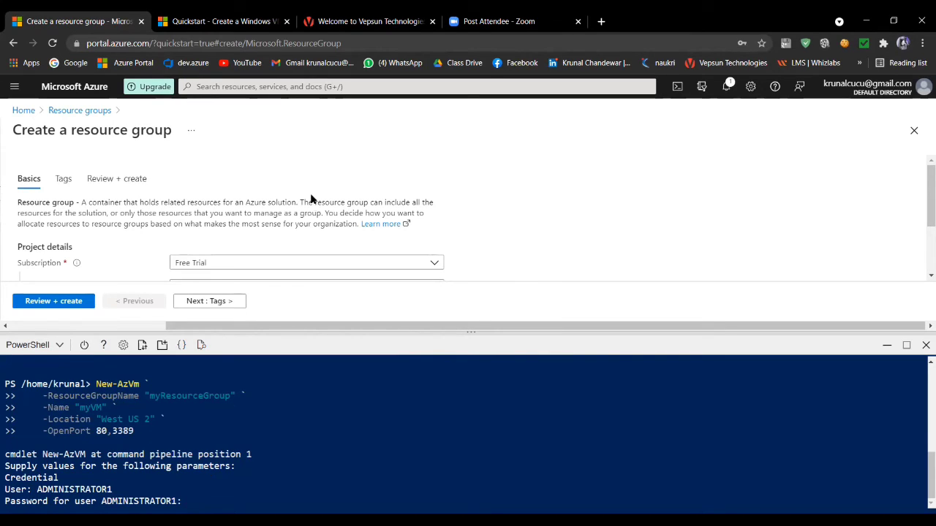
- Enter the administrator account password for myVM and submit it to start the deployment
{"action": "type", "text": "*******"}
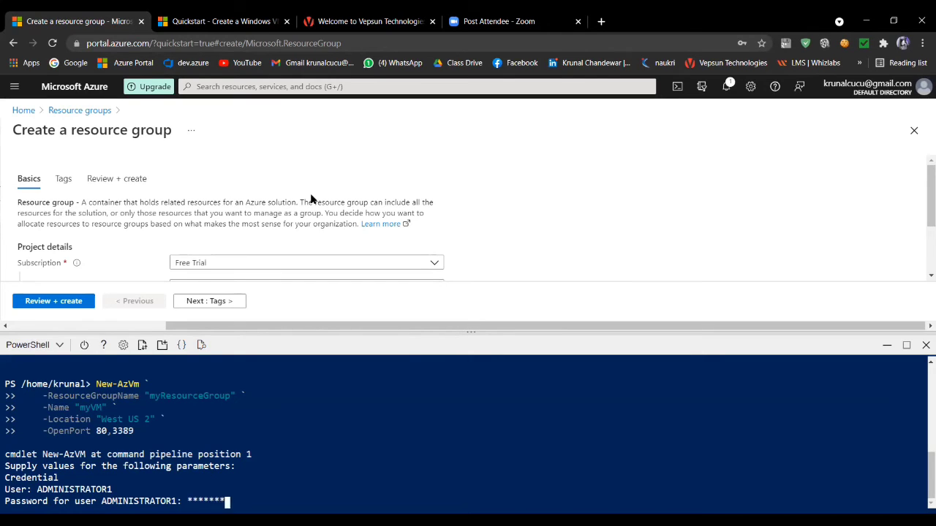
{"action": "type", "text": "*****"}
{"action": "key", "text": "Return"}
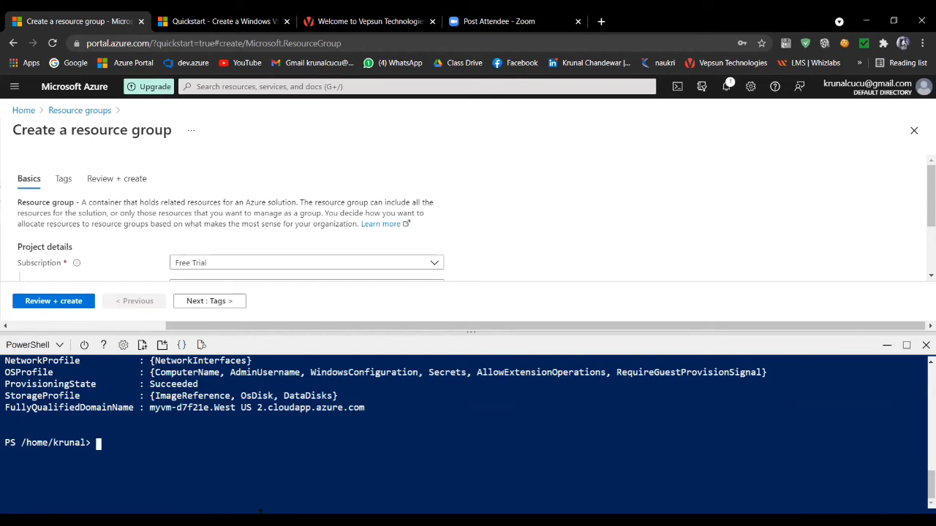
- Go to the portal home and open the Virtual machines list to check the entries for myVM and VM1
{"action": "scroll", "coordinate": [6, 372], "scroll_direction": "up", "scroll_amount": 3}
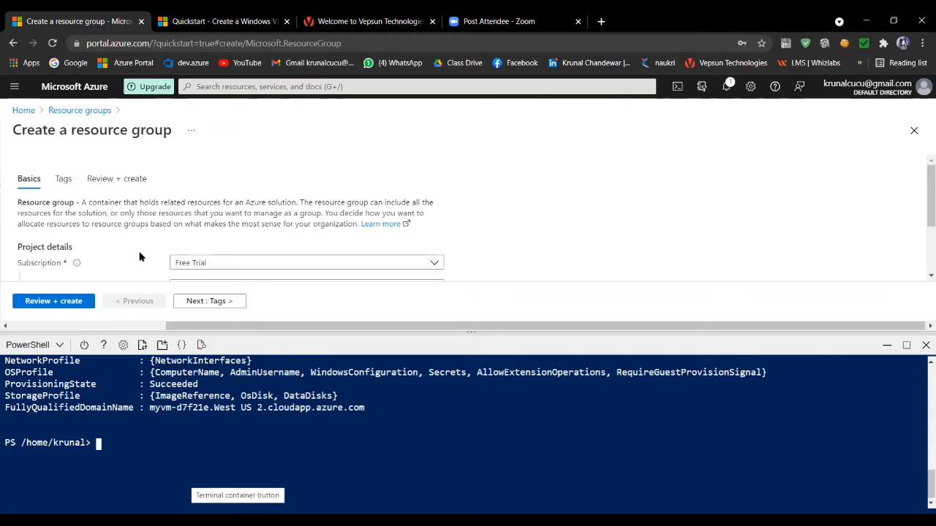
{"action": "left_click", "coordinate": [25, 111]}
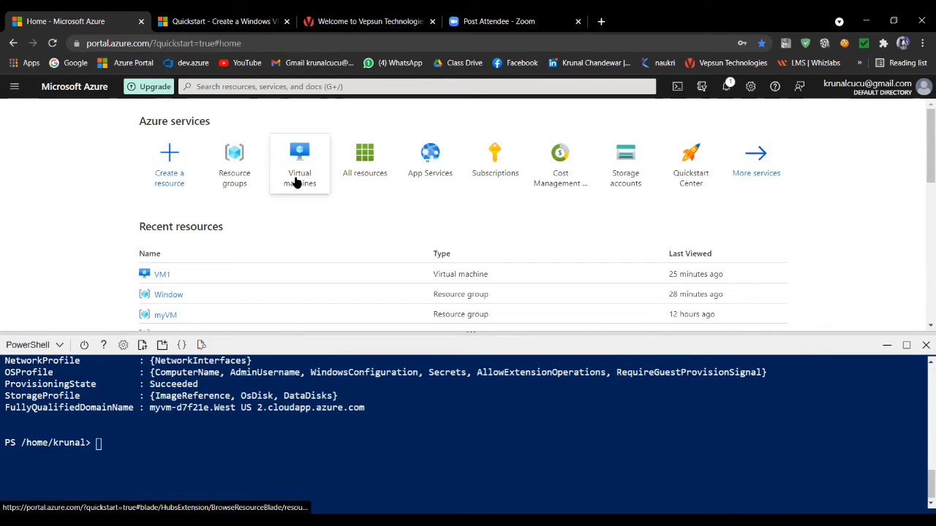
{"action": "mouse_move", "coordinate": [296, 182]}
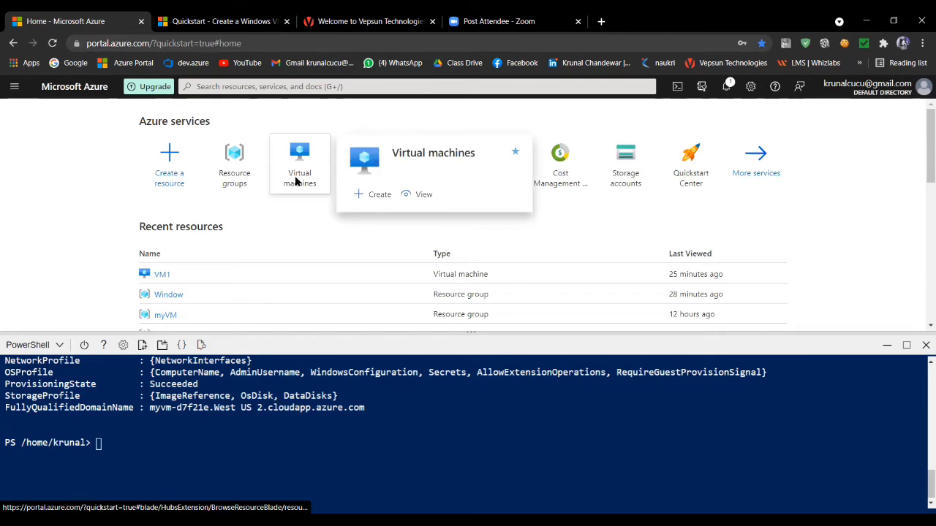
{"action": "left_click", "coordinate": [296, 182]}
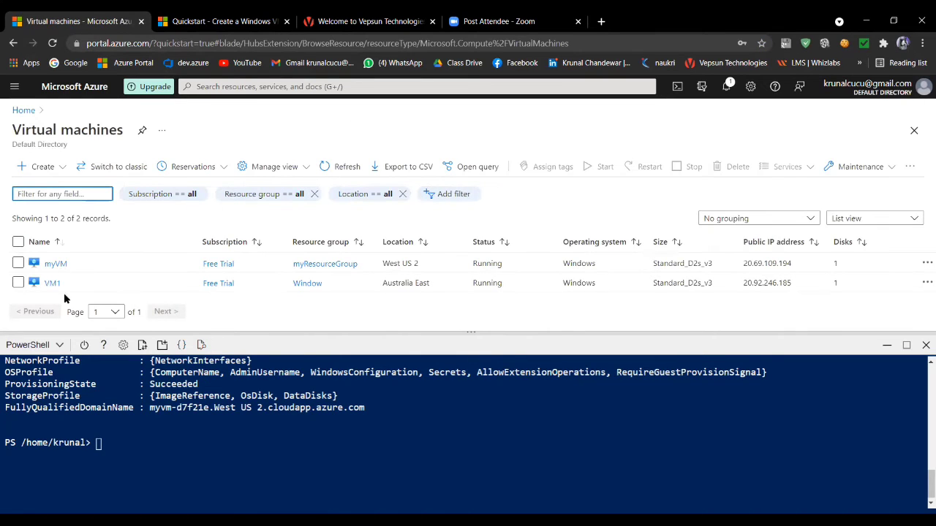
{"action": "mouse_move", "coordinate": [55, 288]}
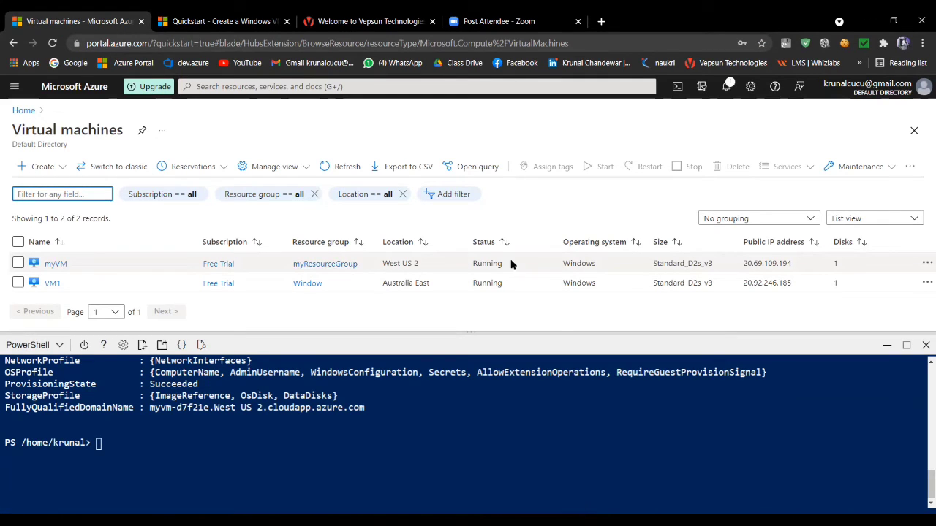
- Open myVM's resource group, minimize Cloud Shell, and examine the list of resources created with the virtual machine
{"action": "left_click", "coordinate": [317, 265]}
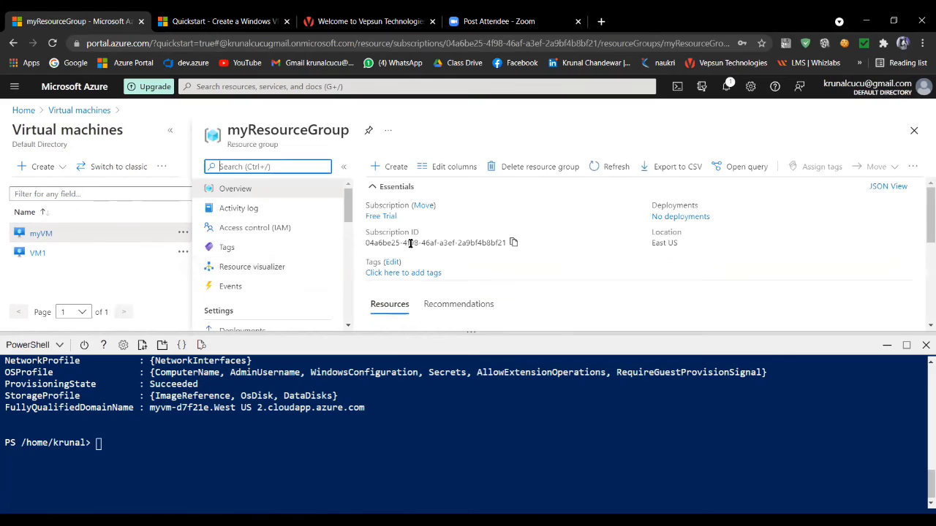
{"action": "left_click", "coordinate": [887, 345]}
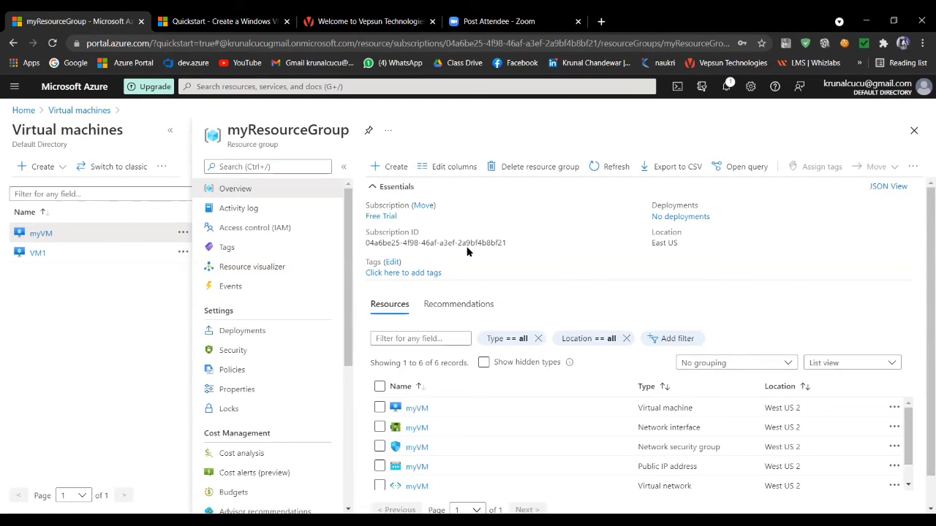
{"action": "scroll", "coordinate": [493, 370], "scroll_direction": "down", "scroll_amount": 1}
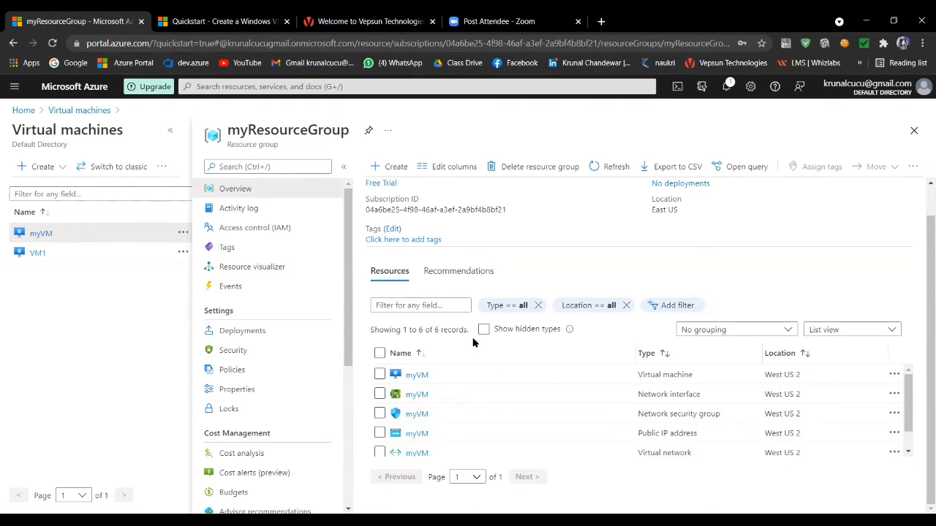
{"action": "scroll", "coordinate": [461, 333], "scroll_direction": "up", "scroll_amount": 1}
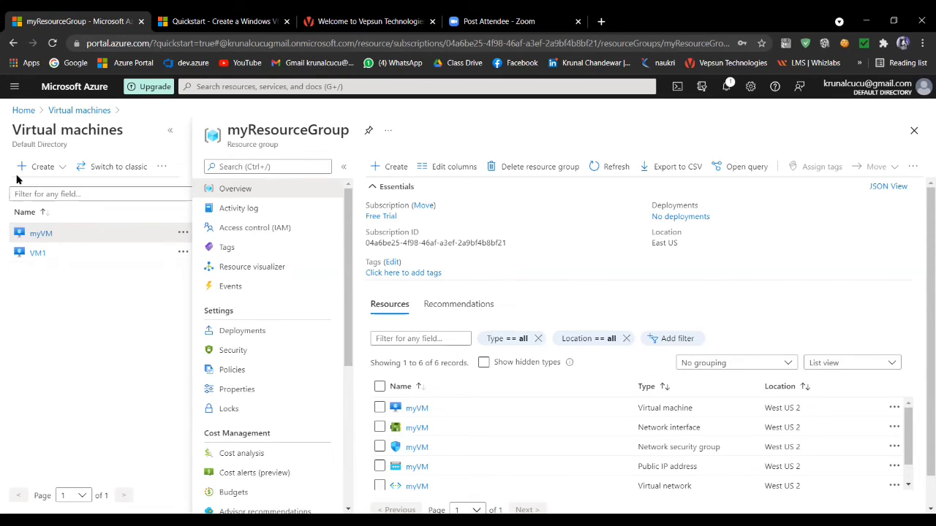
- Return to the portal home, reopen Cloud Shell and run Get-AzPublicIpAddress -ResourceGroupName "myResourceGroup" | Select "IpAddress"
{"action": "left_click", "coordinate": [23, 111]}
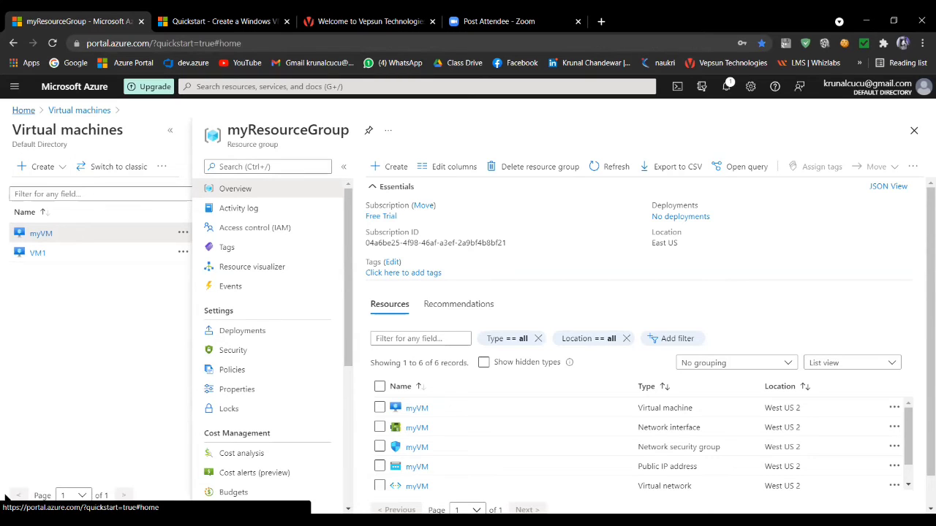
{"action": "left_click", "coordinate": [677, 86]}
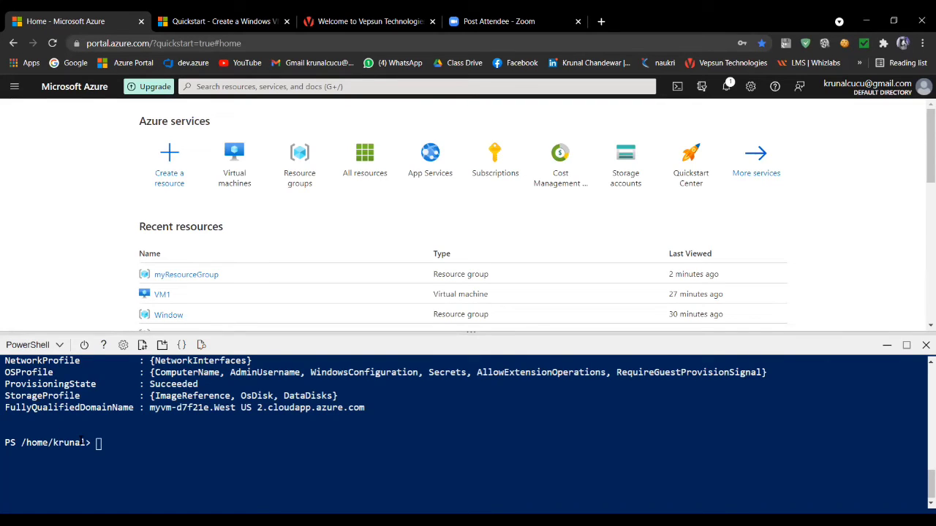
{"action": "right_click", "coordinate": [97, 443]}
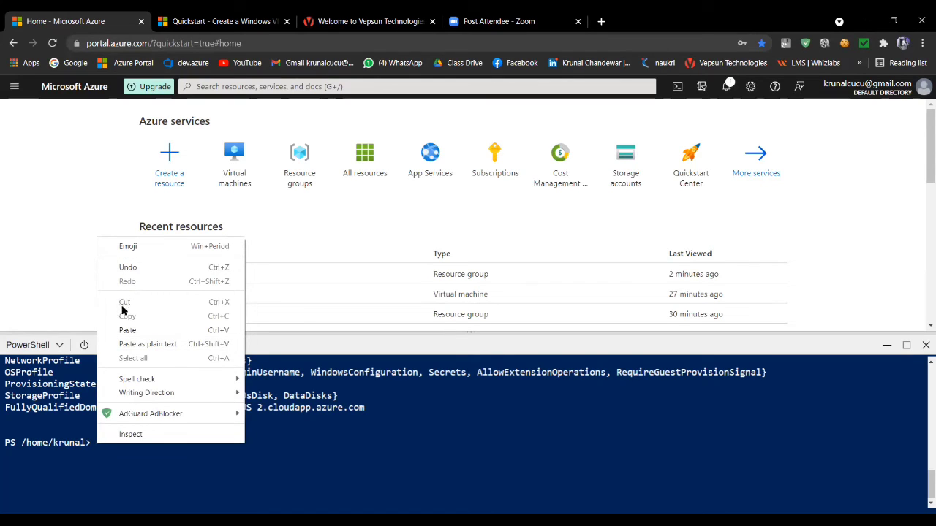
{"action": "left_click", "coordinate": [125, 338]}
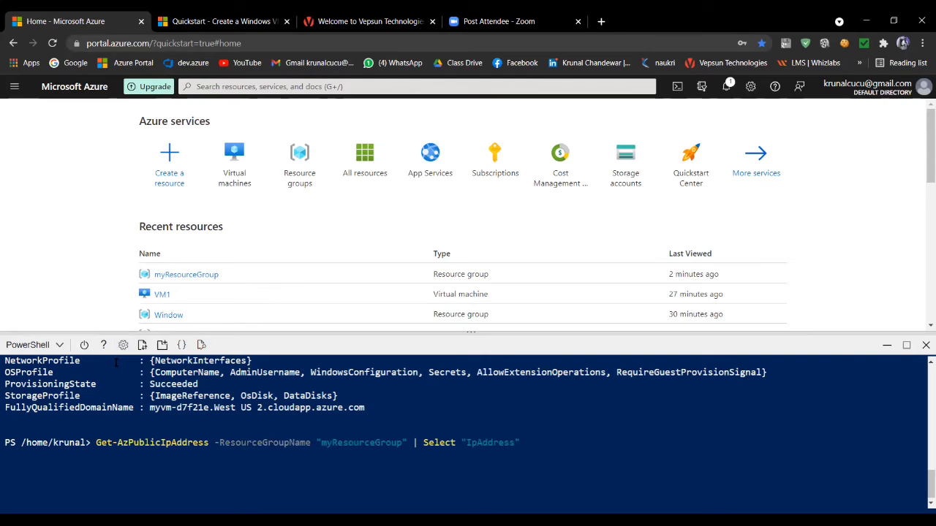
{"action": "key", "text": "Return"}
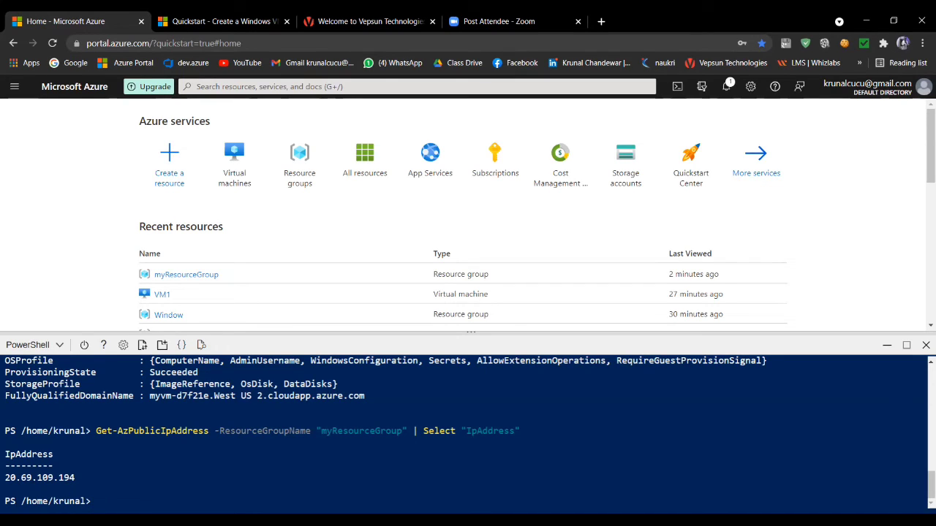
- Try to install the web server from Cloud Shell with Install-WindowsFeature -name Web-Server -IncludeManagementTools, then minimize Cloud Shell
{"action": "key", "text": "super"}
{"action": "left_click", "coordinate": [102, 501]}
{"action": "right_click", "coordinate": [96, 503]}
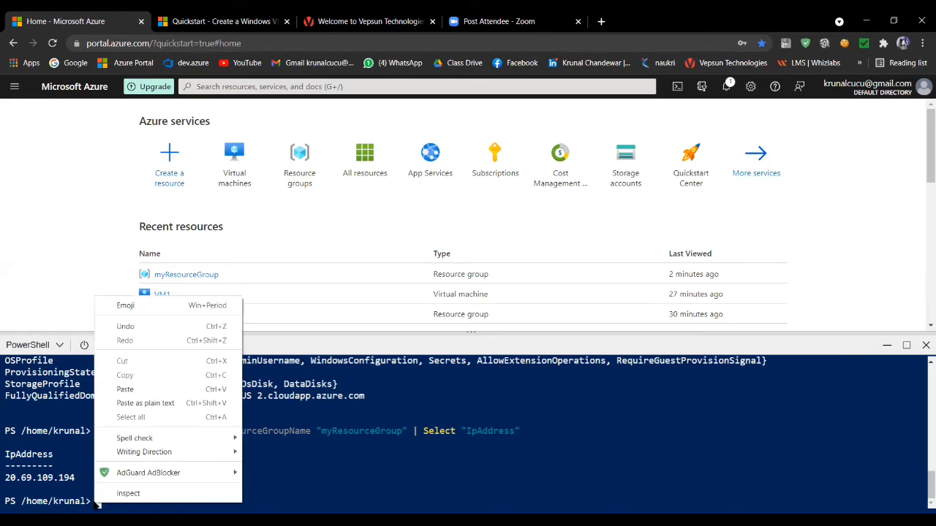
{"action": "left_click", "coordinate": [125, 389]}
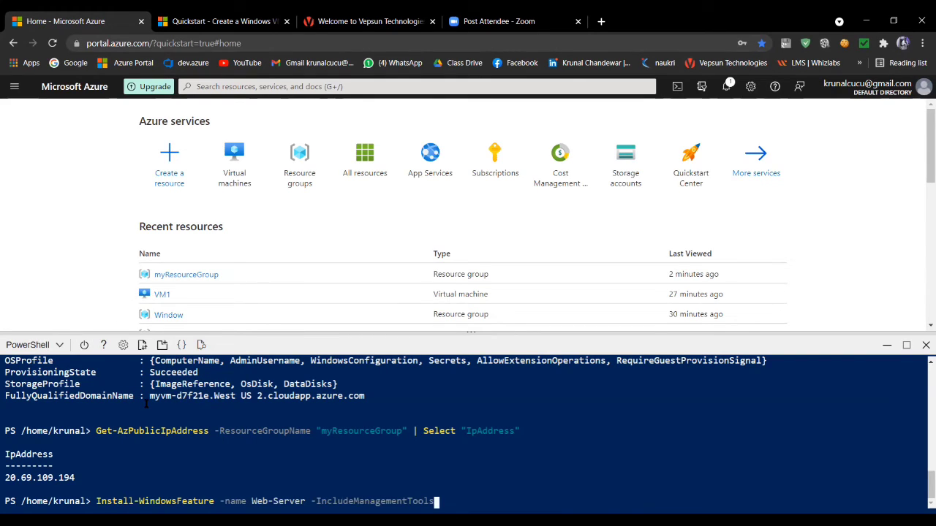
{"action": "key", "text": "Return"}
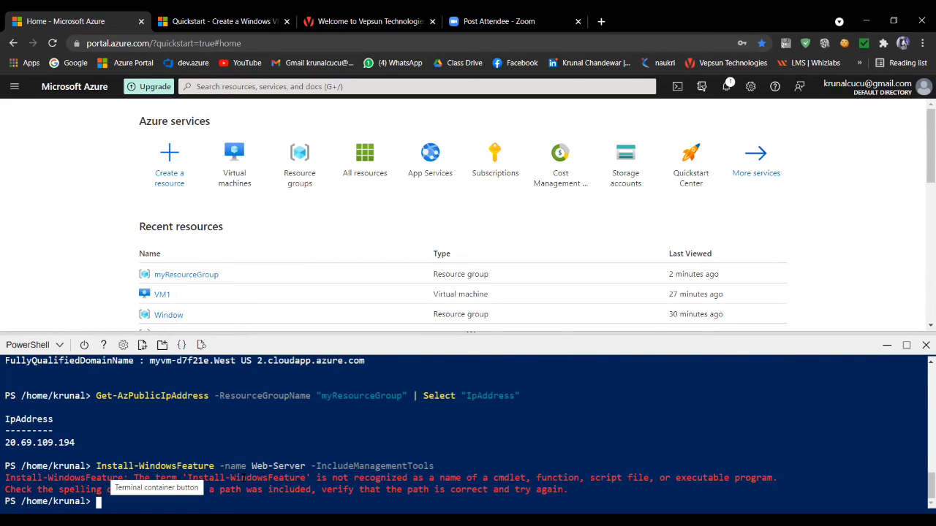
{"action": "left_click", "coordinate": [887, 346]}
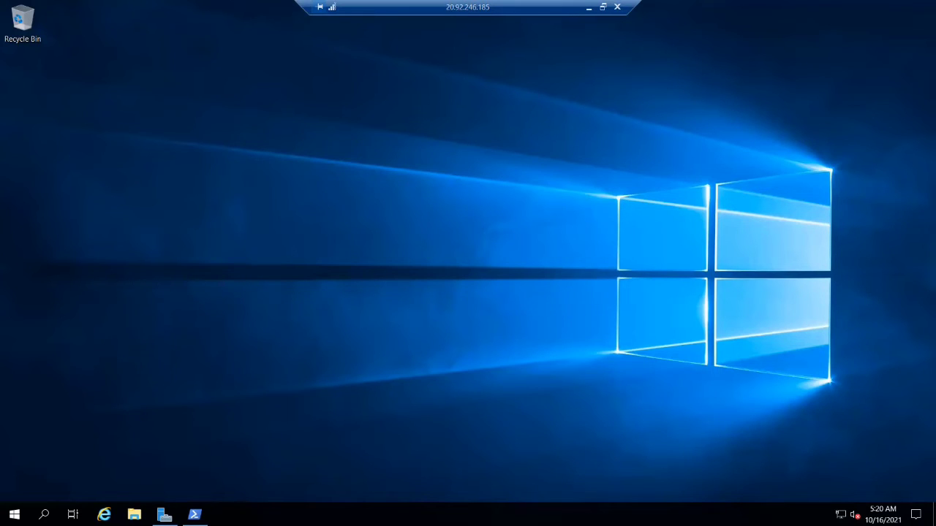
- In the VM1 remote session, close PowerShell and start Server Manager's Add Roles and Features Wizard with a role-based installation on VM1
{"action": "left_click", "coordinate": [193, 514]}
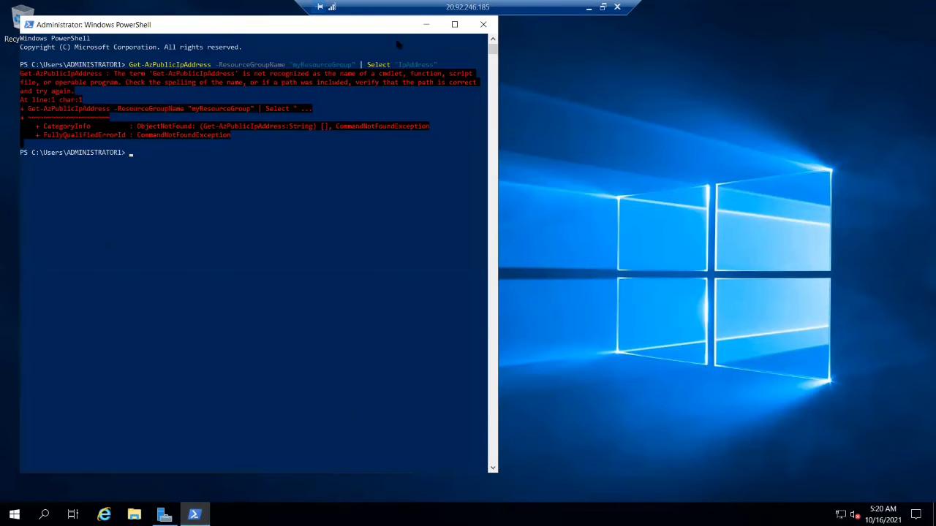
{"action": "left_click", "coordinate": [484, 24]}
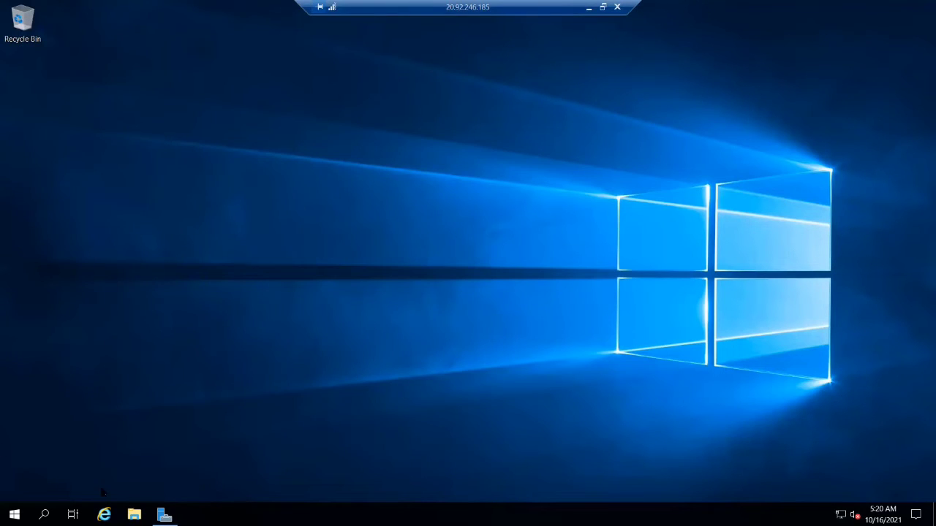
{"action": "left_click", "coordinate": [165, 515]}
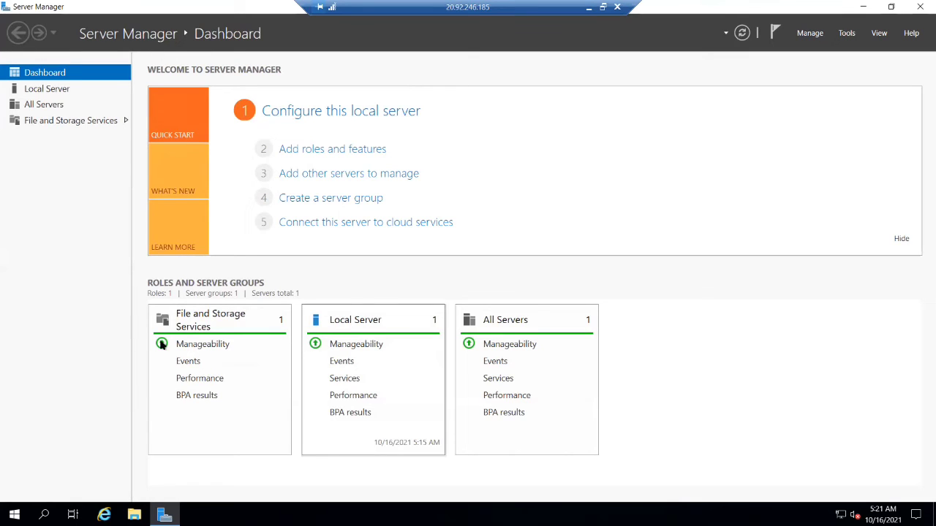
{"action": "left_click", "coordinate": [353, 154]}
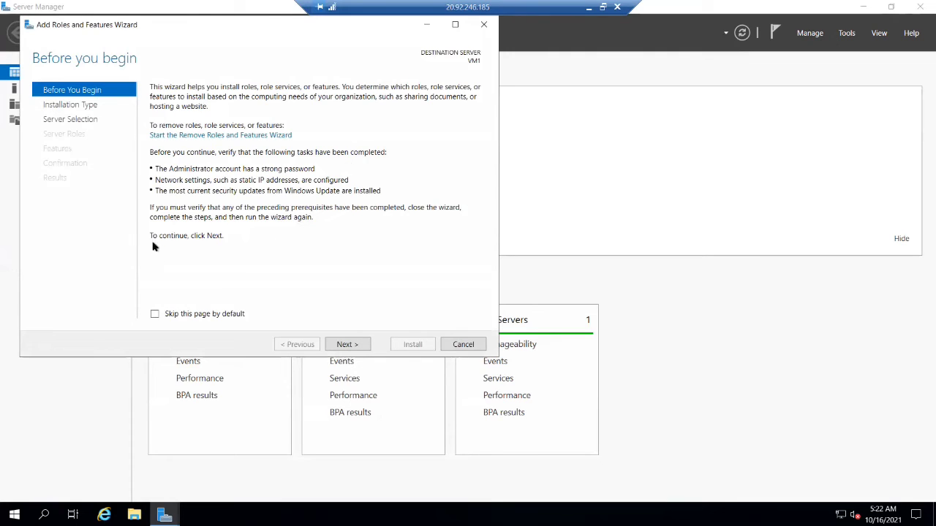
{"action": "left_click", "coordinate": [350, 347]}
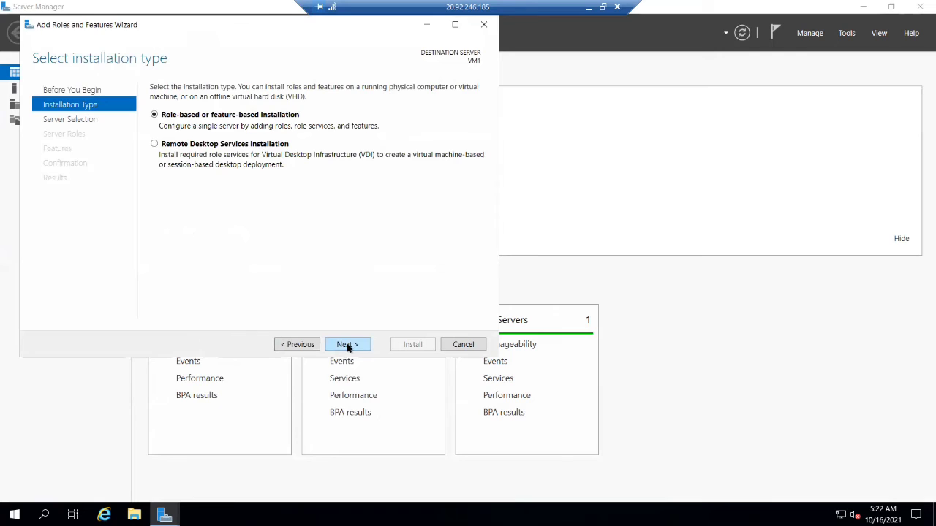
{"action": "left_click", "coordinate": [348, 346]}
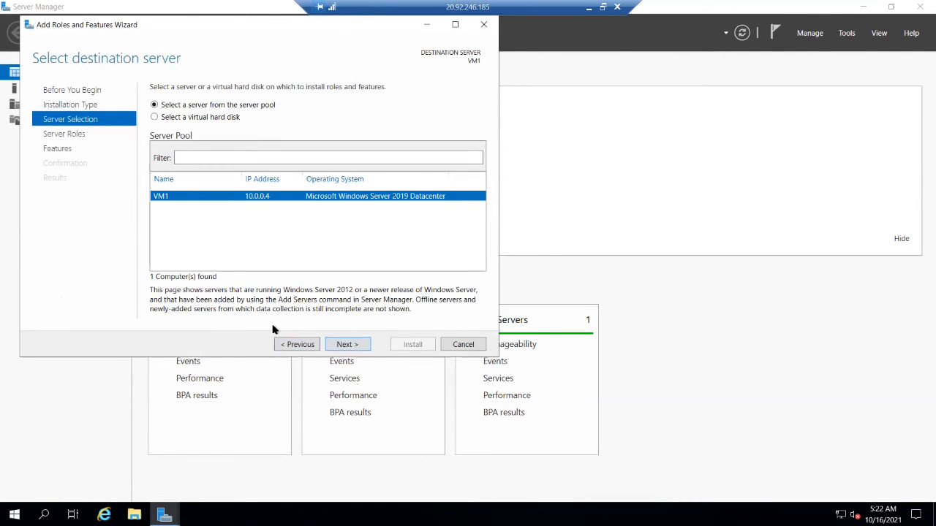
{"action": "left_click", "coordinate": [343, 348]}
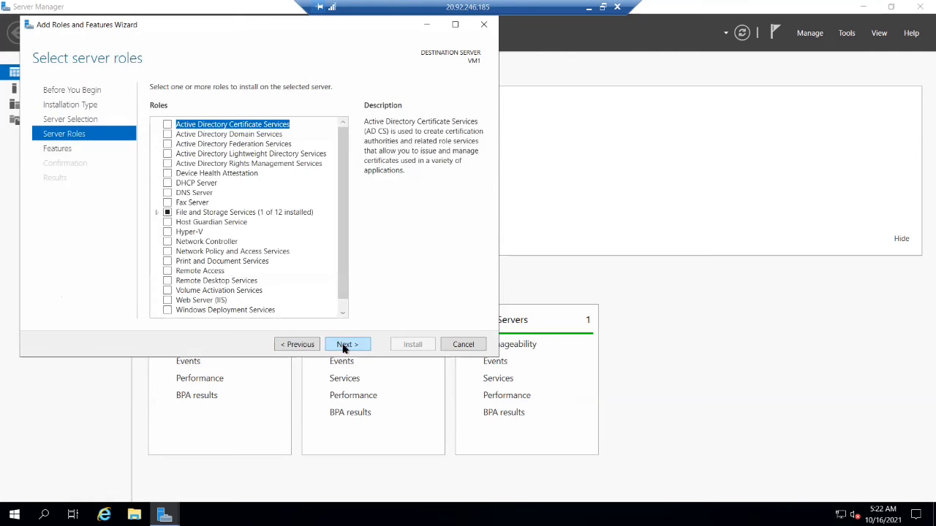
- Select the Web Server (IIS) role and include its required management tools
{"action": "scroll", "coordinate": [238, 255], "scroll_direction": "down", "scroll_amount": 1}
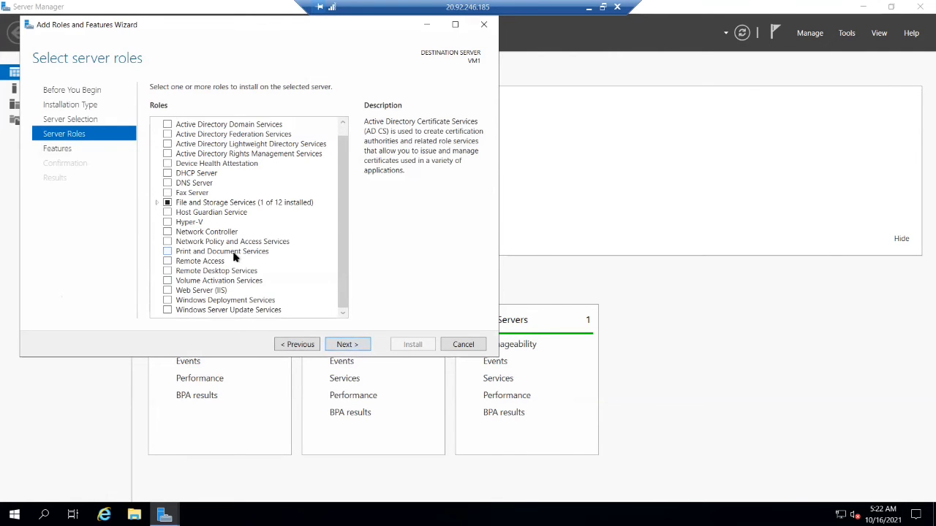
{"action": "left_click", "coordinate": [167, 291]}
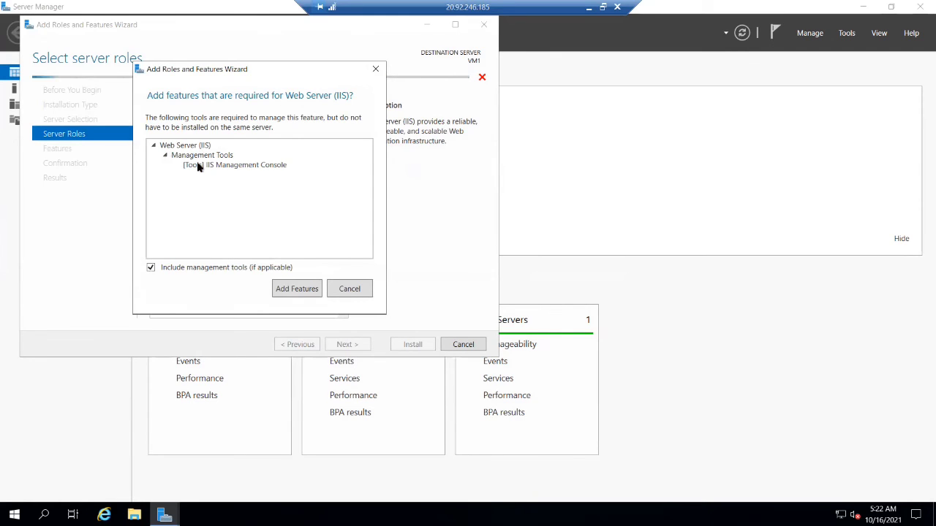
{"action": "left_click", "coordinate": [296, 291]}
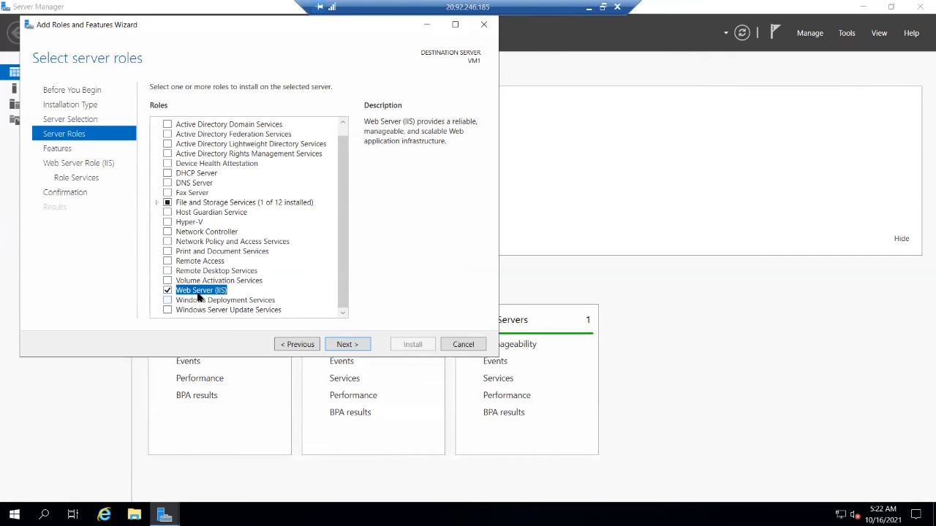
{"action": "left_click", "coordinate": [354, 345]}
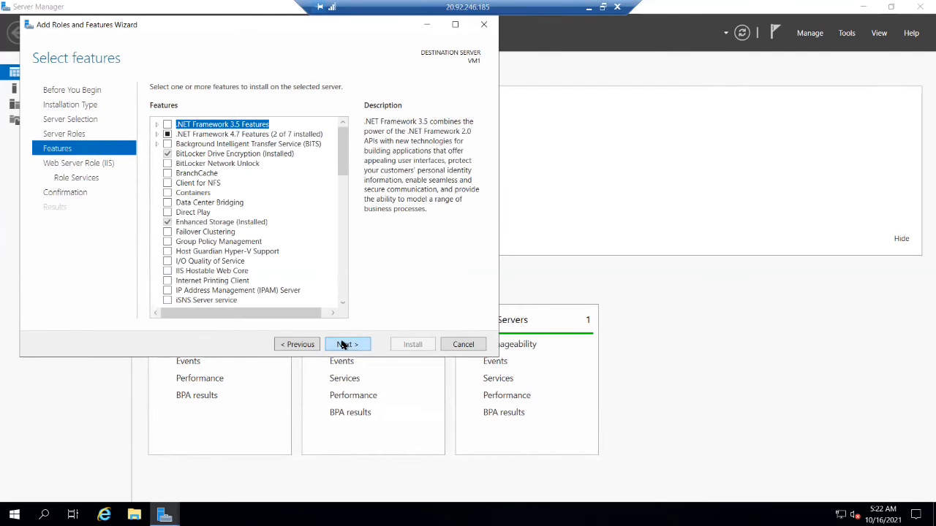
- Install the Web Server (IIS) role with the default features and role services, review the results and close the wizard
{"action": "left_click", "coordinate": [343, 346]}
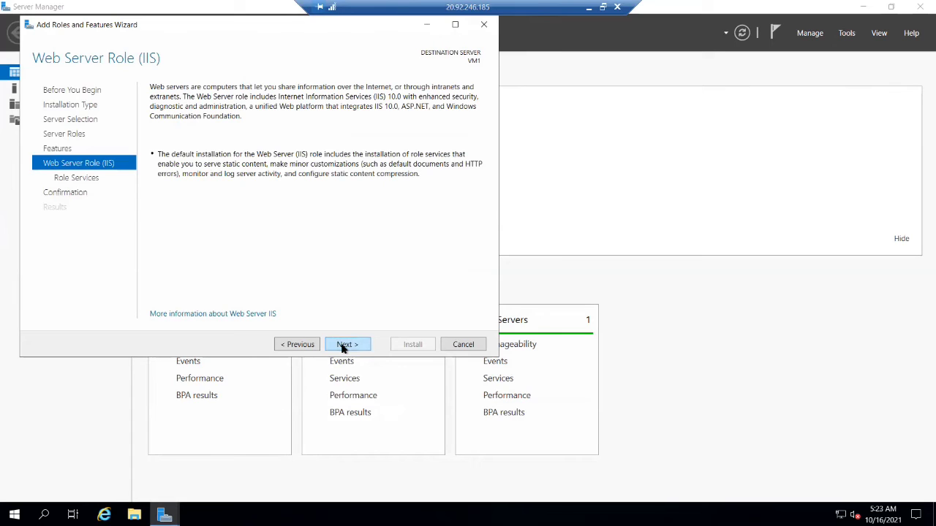
{"action": "left_click", "coordinate": [342, 347]}
{"action": "left_click", "coordinate": [342, 346]}
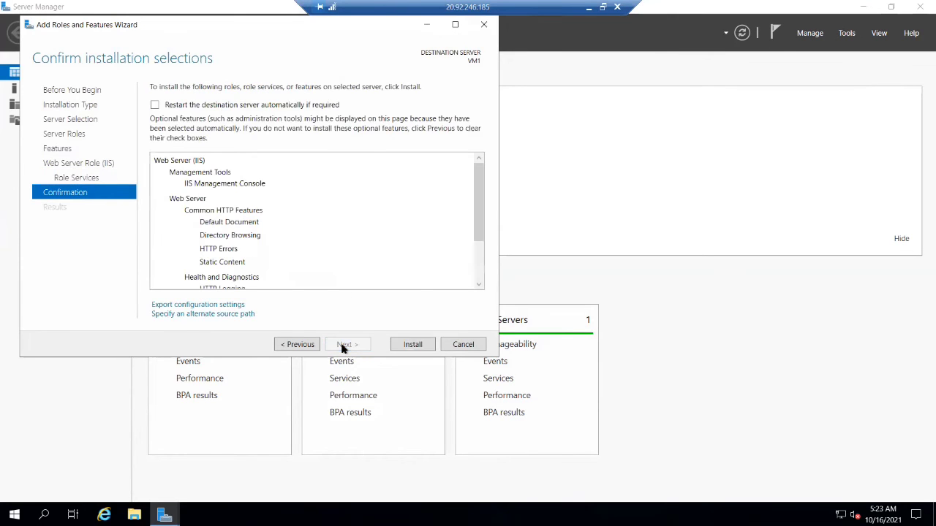
{"action": "left_click", "coordinate": [412, 345]}
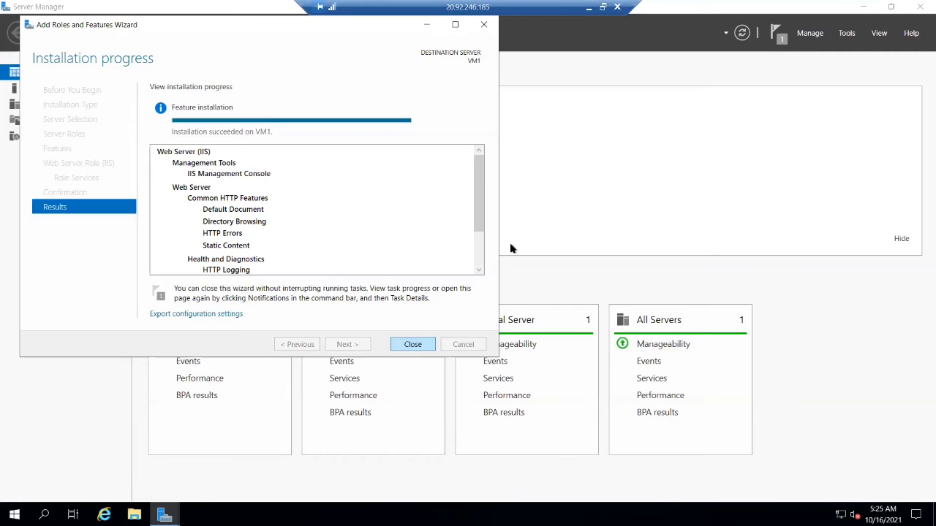
{"action": "left_click_drag", "start_coordinate": [474, 236], "coordinate": [473, 289]}
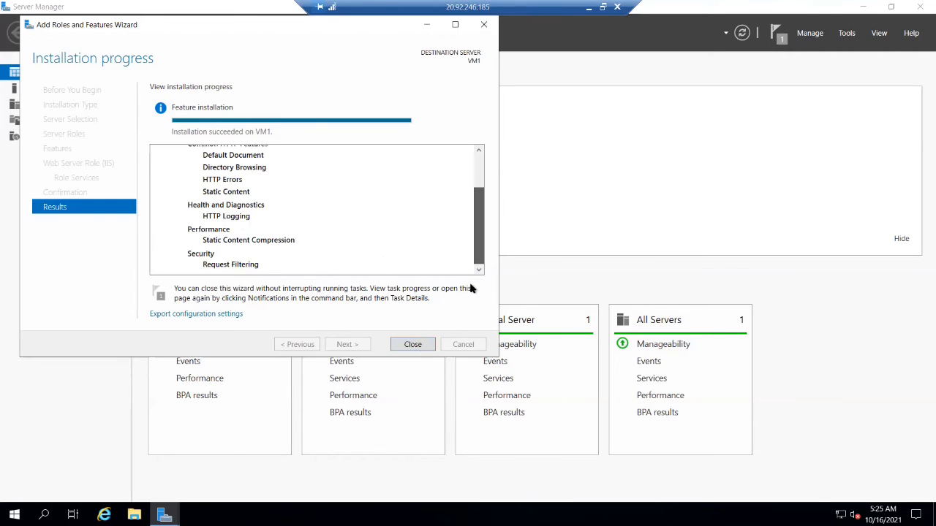
{"action": "left_click", "coordinate": [413, 345]}
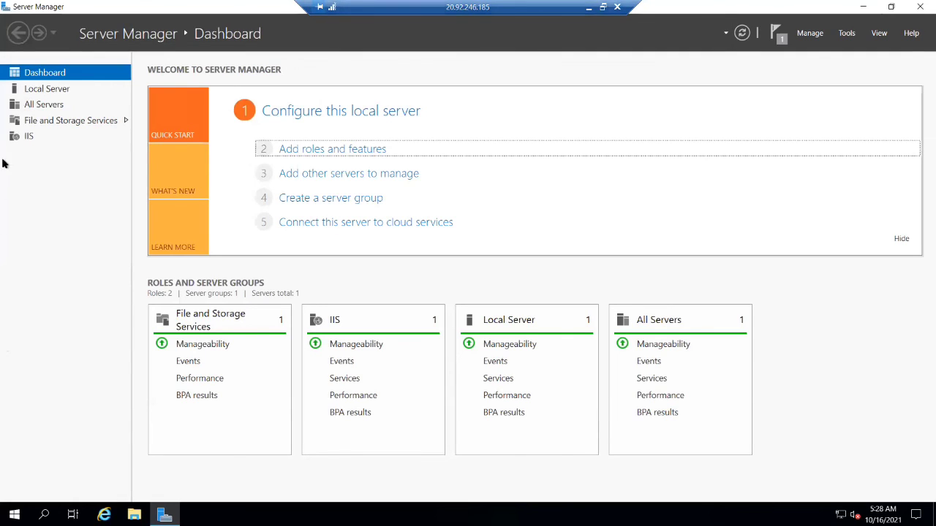
- In File and Storage Services, initialize the 4 GB disk 2 of VM1 as a GPT disk
{"action": "left_click", "coordinate": [41, 122]}
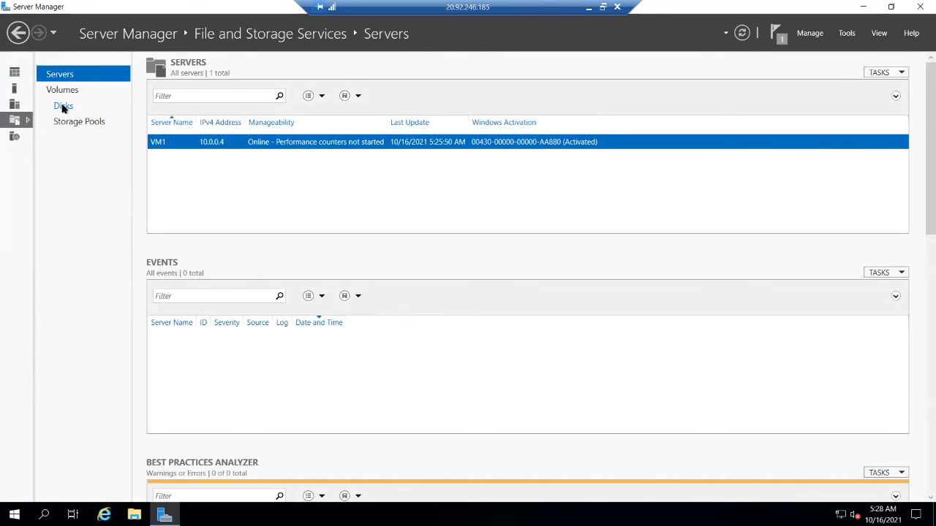
{"action": "left_click", "coordinate": [63, 106]}
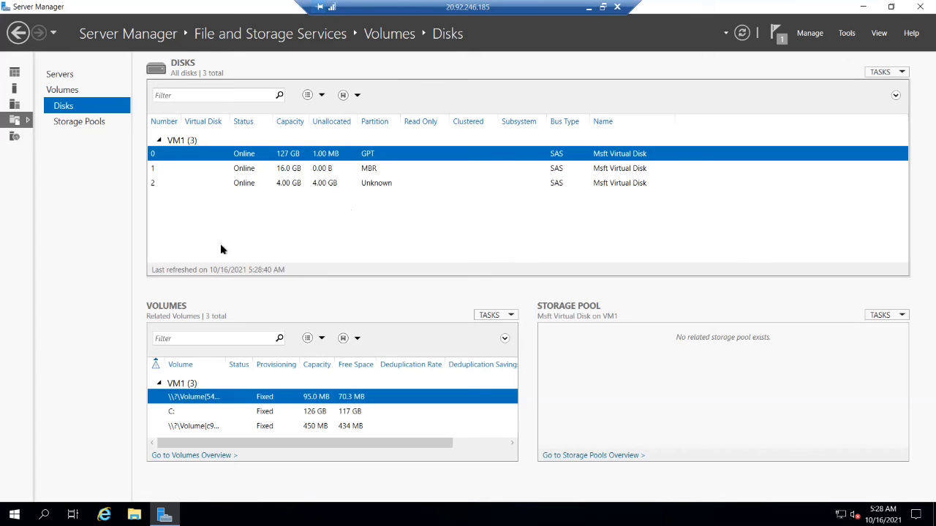
{"action": "left_click", "coordinate": [378, 186]}
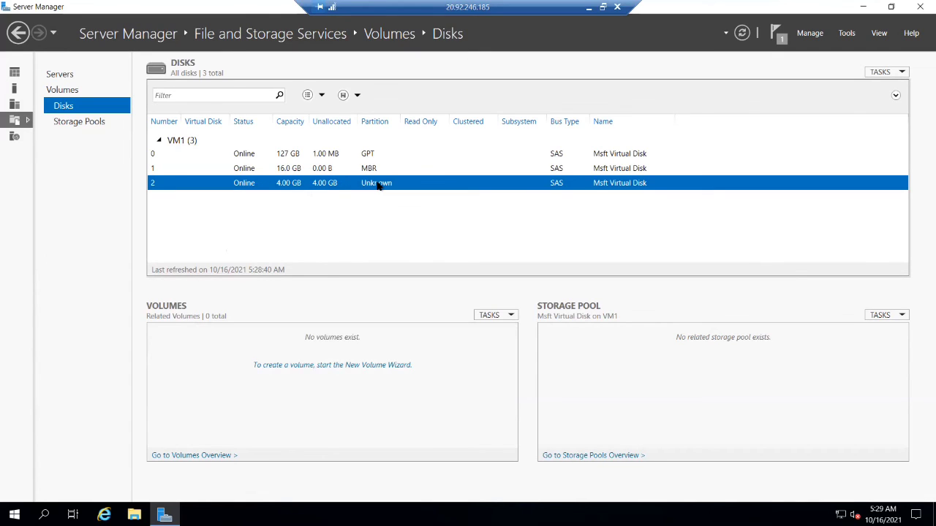
{"action": "right_click", "coordinate": [378, 186]}
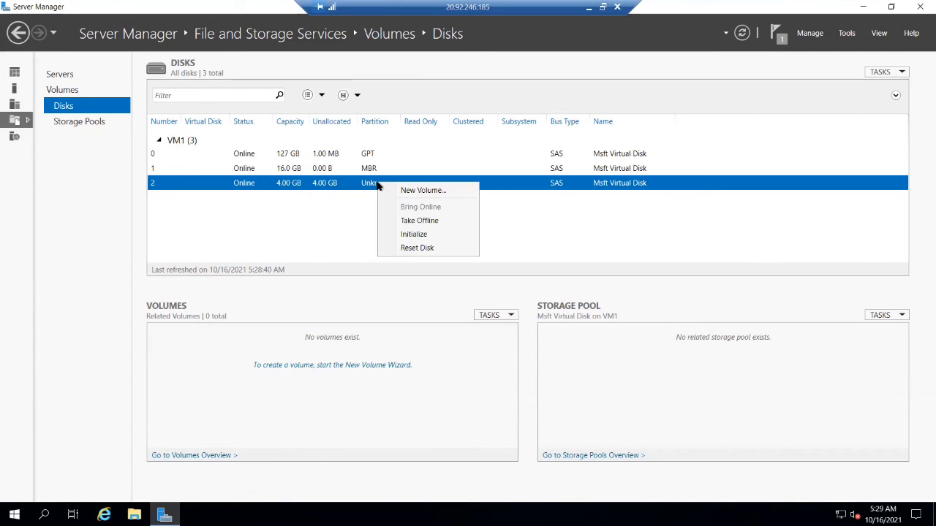
{"action": "left_click", "coordinate": [420, 238]}
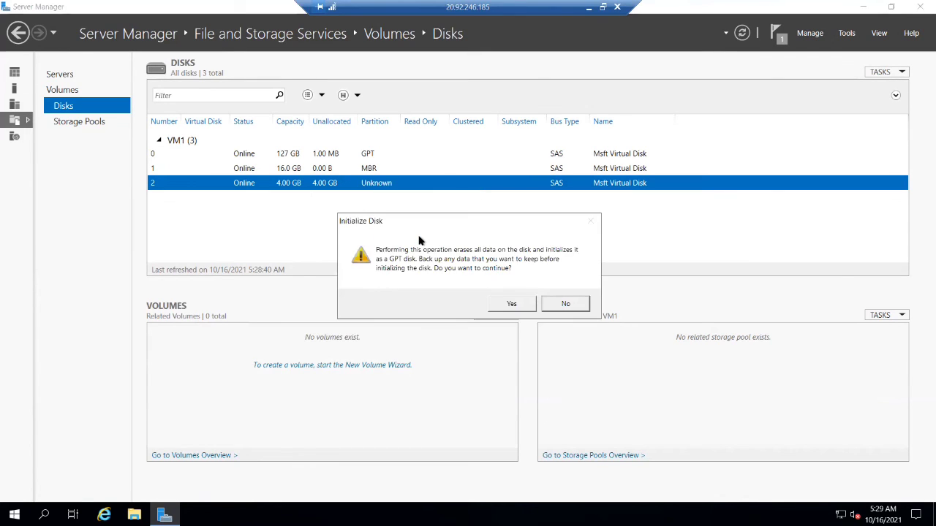
{"action": "left_click", "coordinate": [513, 305]}
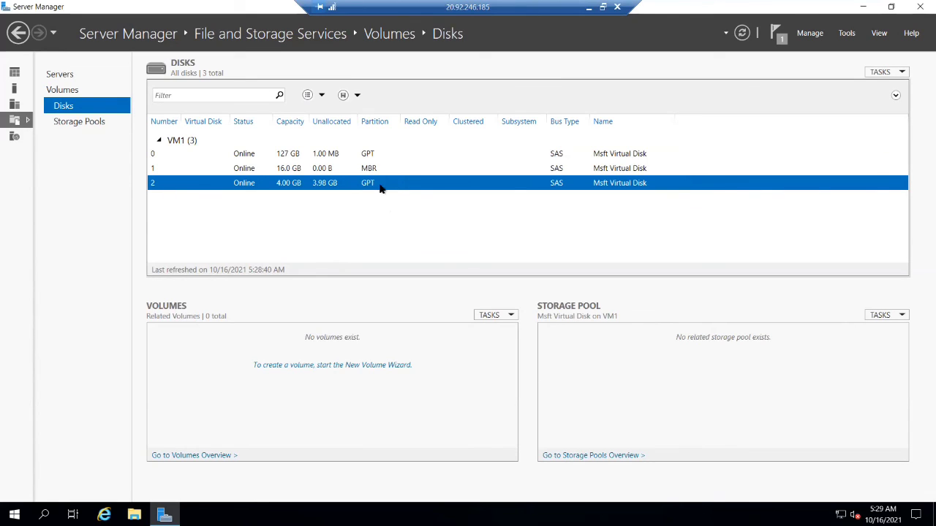
- Create a 3.98 GB NTFS volume on disk 2 with drive letter F, default allocation unit size and the label New Volume
{"action": "right_click", "coordinate": [380, 188]}
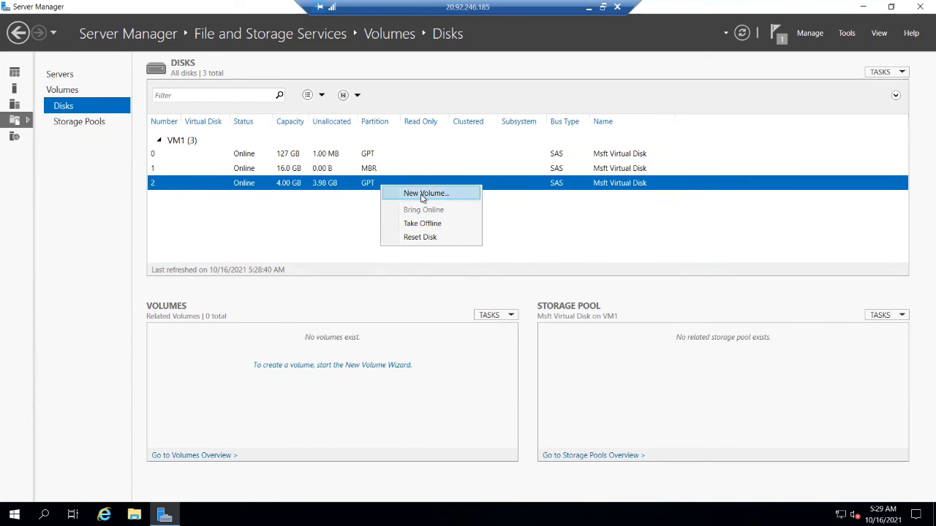
{"action": "left_click", "coordinate": [423, 194]}
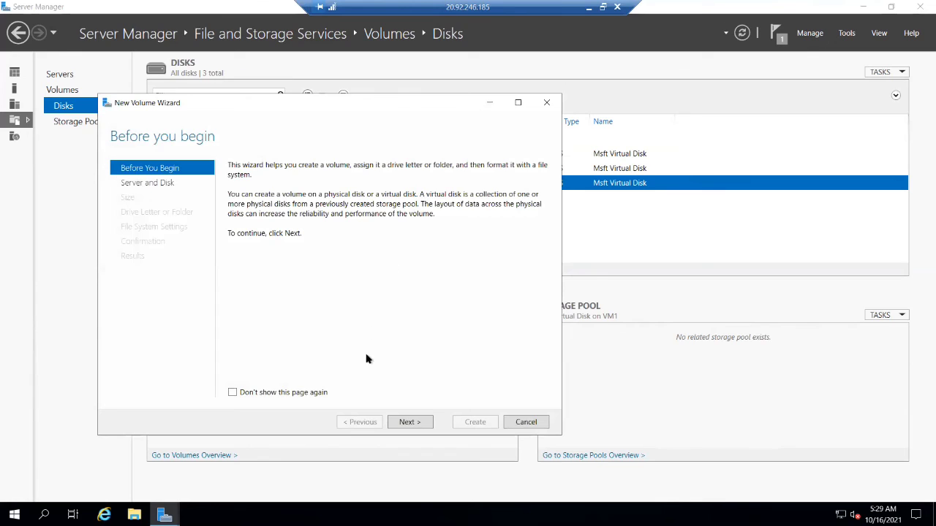
{"action": "left_click", "coordinate": [411, 427]}
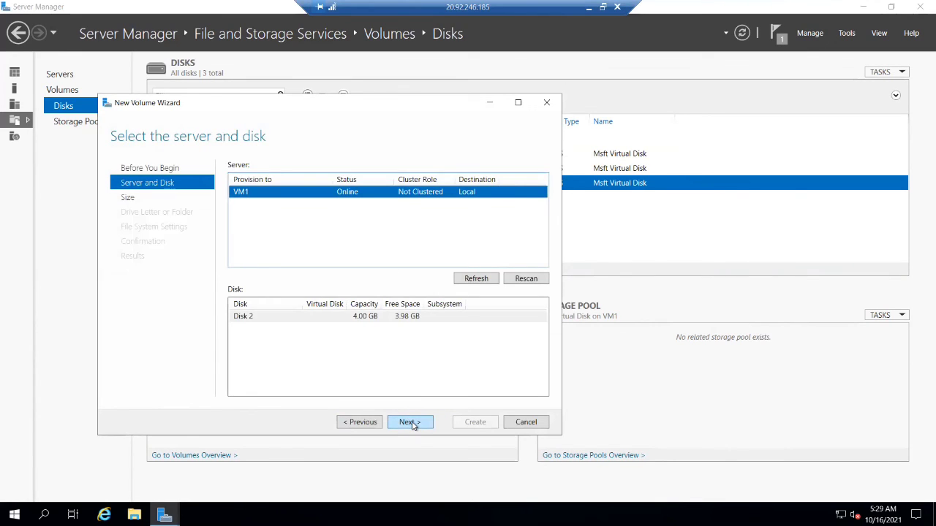
{"action": "left_click", "coordinate": [410, 423]}
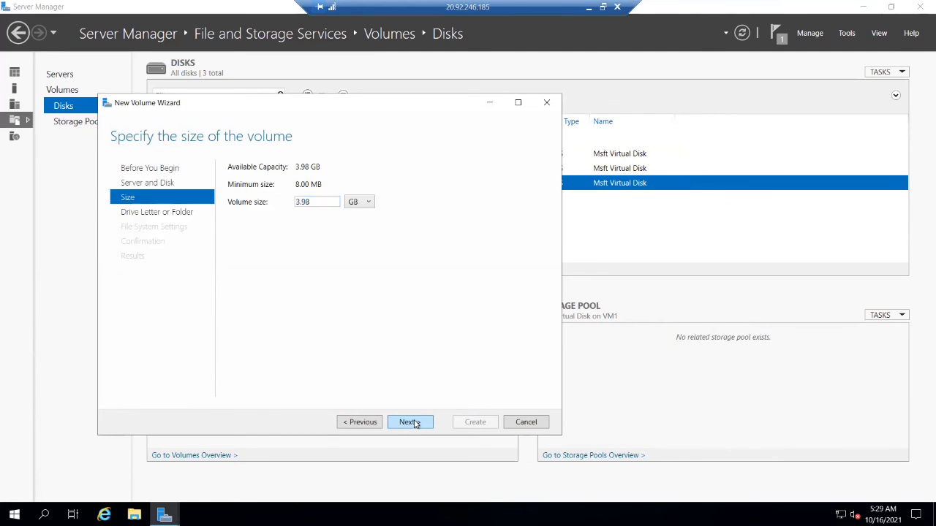
{"action": "left_click", "coordinate": [411, 423]}
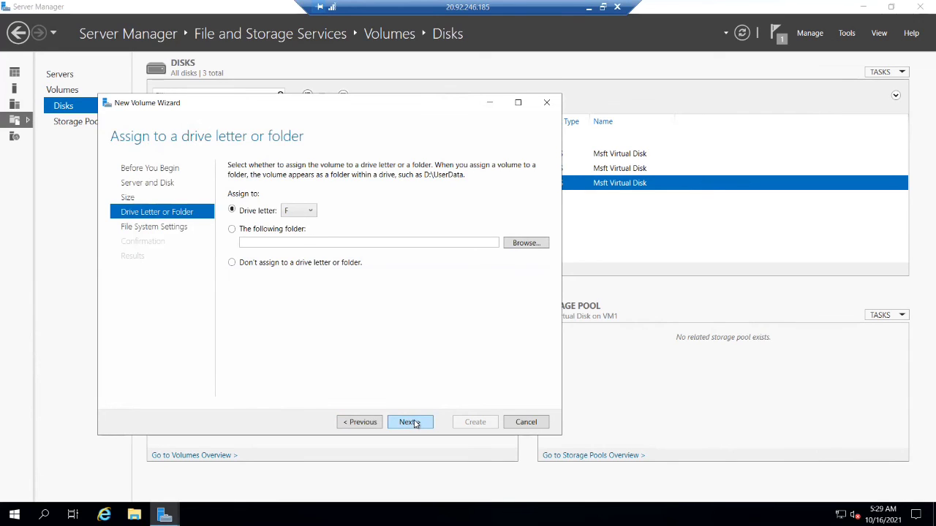
{"action": "left_click", "coordinate": [410, 422]}
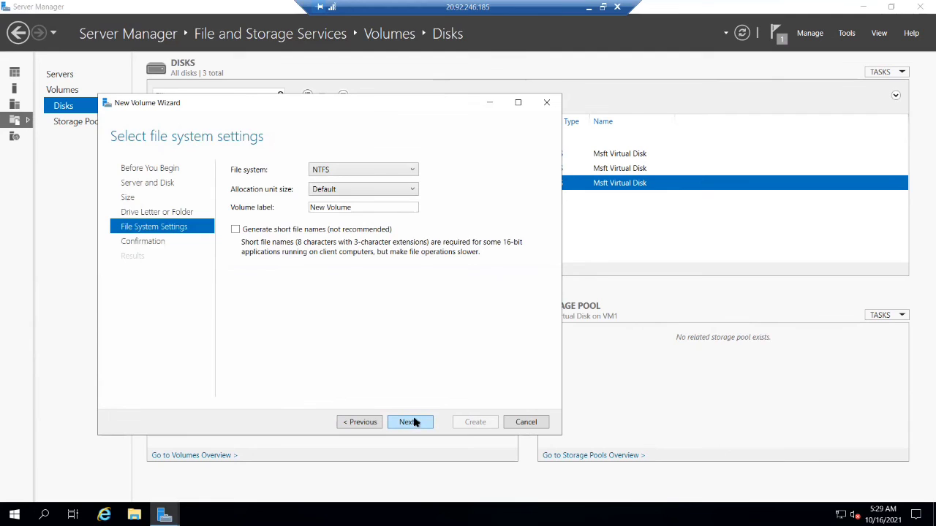
{"action": "left_click", "coordinate": [411, 423]}
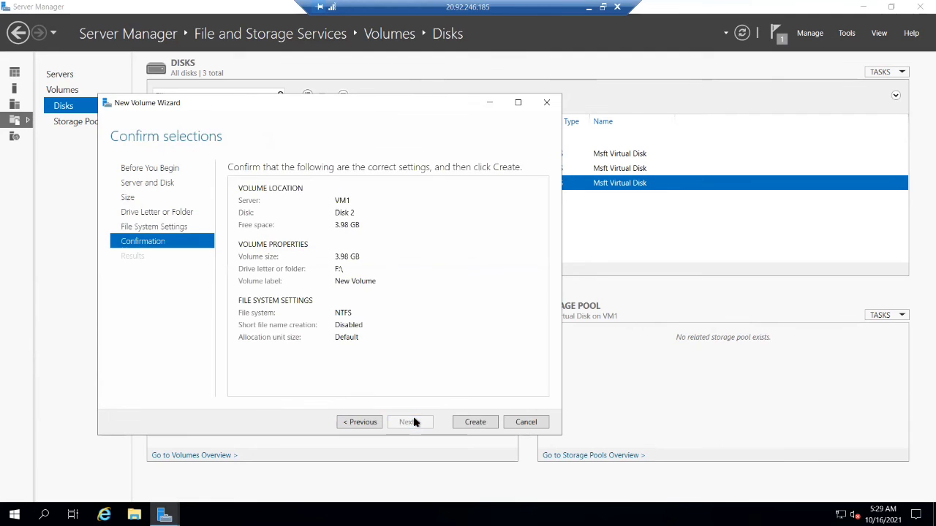
{"action": "left_click", "coordinate": [475, 424]}
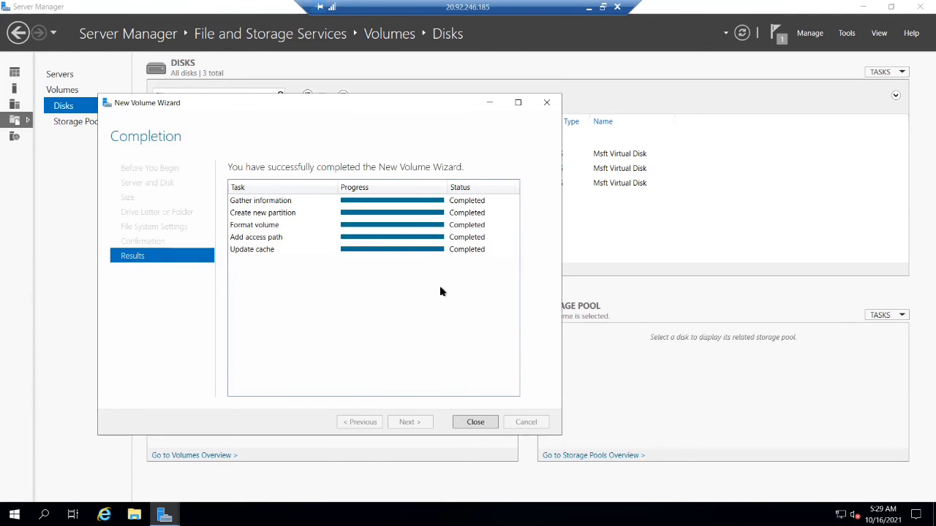
{"action": "left_click", "coordinate": [475, 423]}
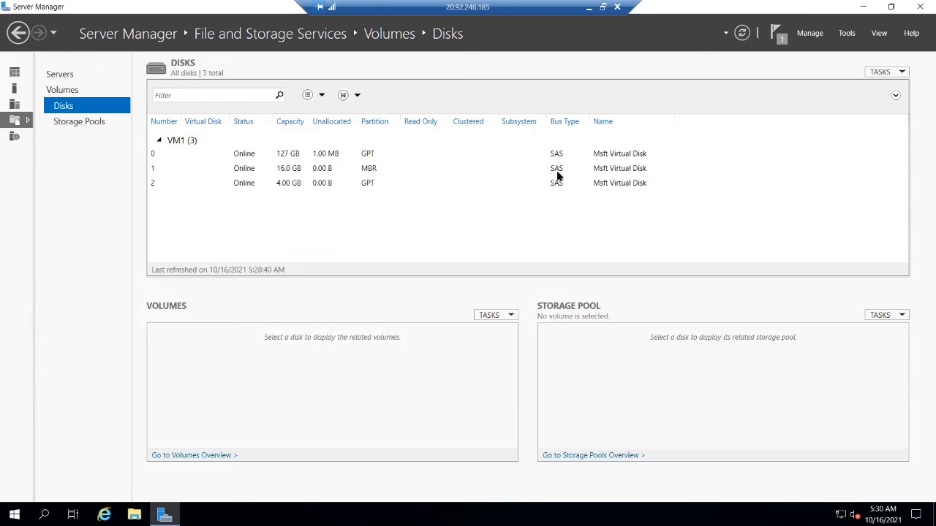
- Return to the Server Manager dashboard and open This PC in File Explorer to check the drives
{"action": "left_click", "coordinate": [16, 37]}
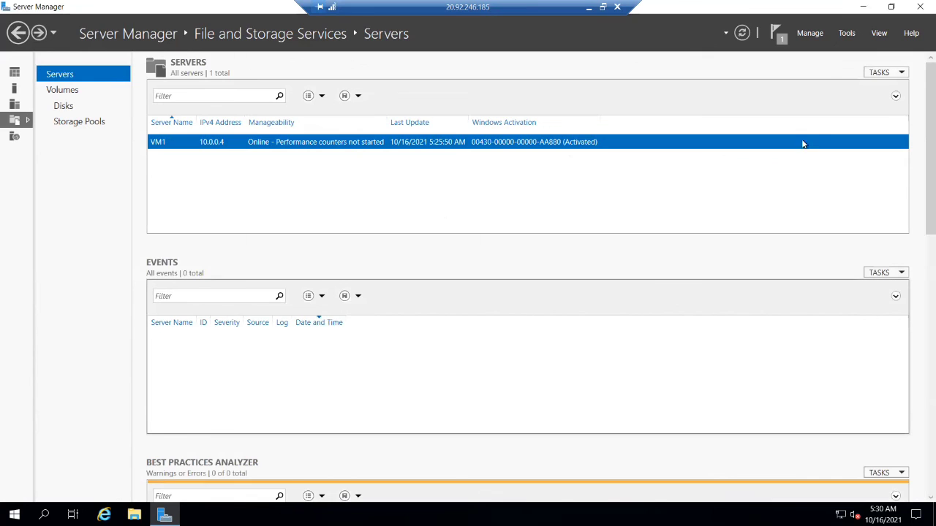
{"action": "left_click", "coordinate": [20, 33]}
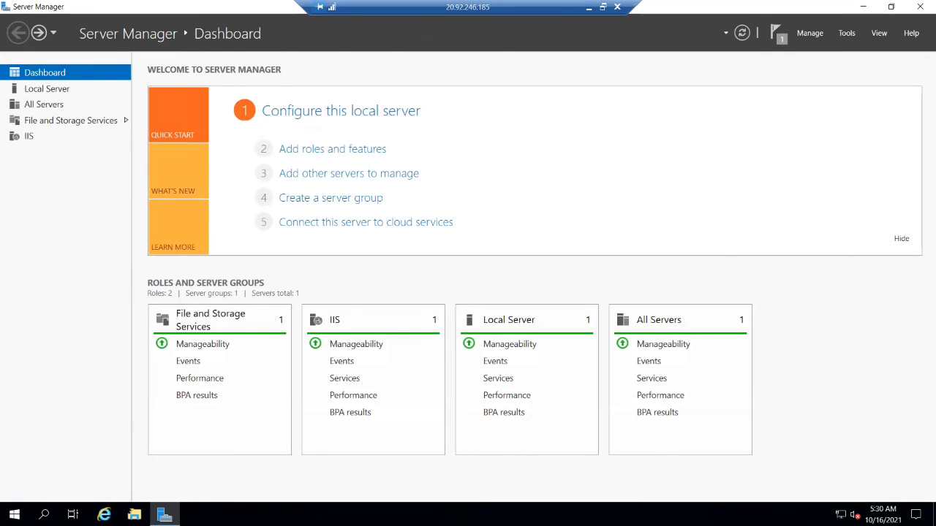
{"action": "left_click", "coordinate": [134, 515]}
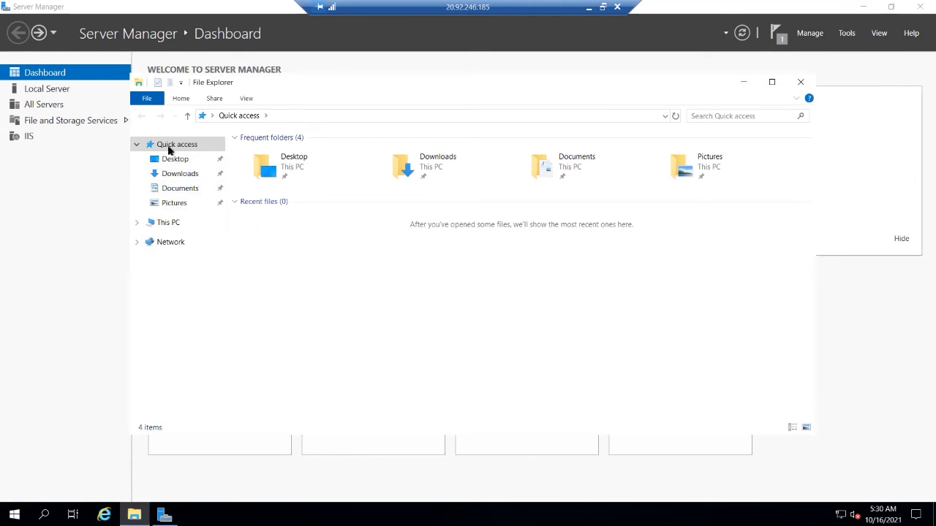
{"action": "left_click", "coordinate": [173, 223]}
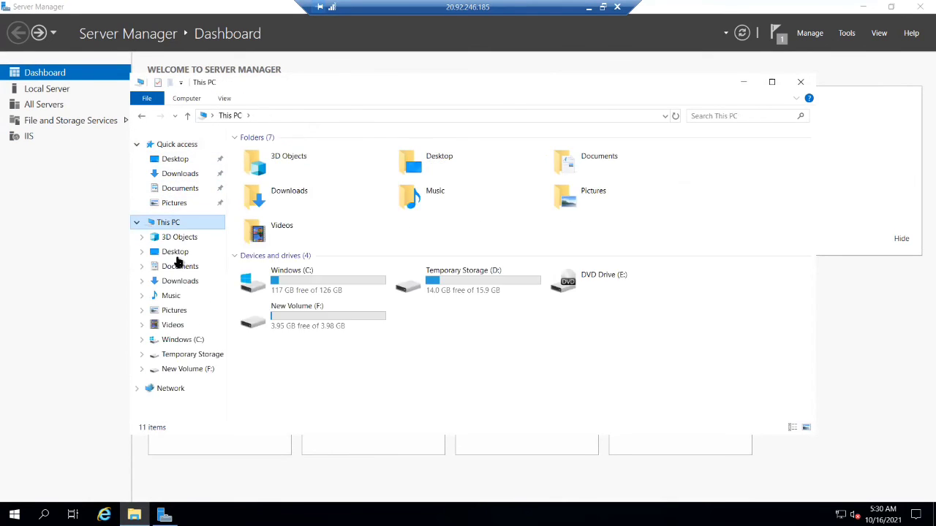
{"action": "left_click", "coordinate": [488, 279]}
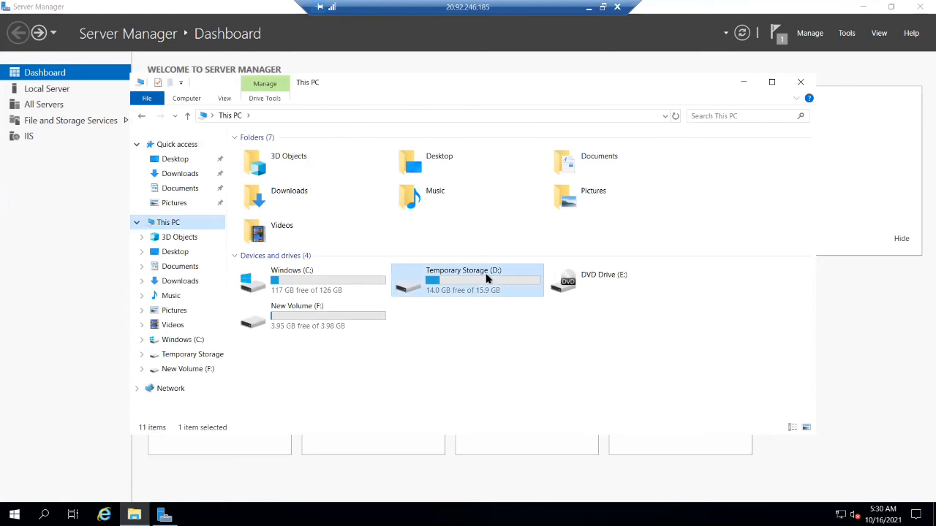
{"action": "left_click", "coordinate": [319, 290]}
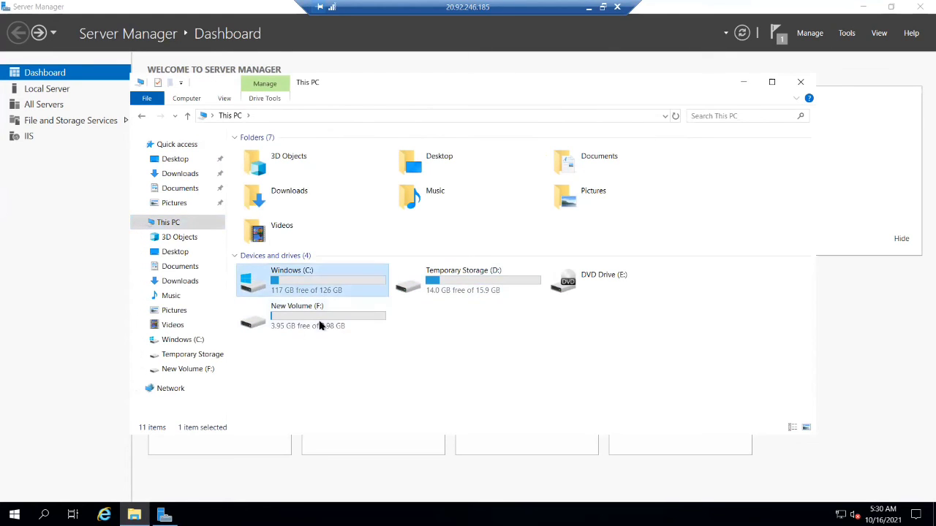
{"action": "left_click", "coordinate": [320, 328]}
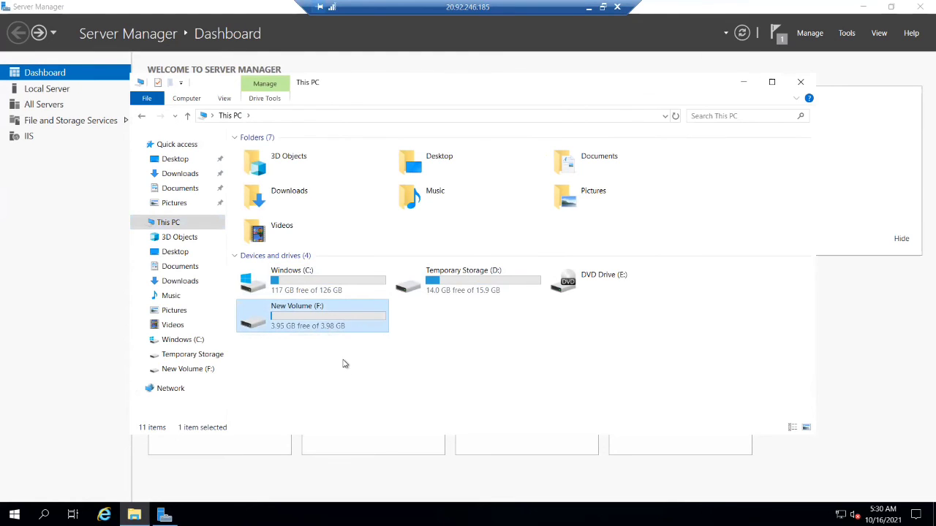
- Open the Temporary Storage (D:) drive and create a new text document there, named with the person's first name
{"action": "double_click", "coordinate": [476, 290]}
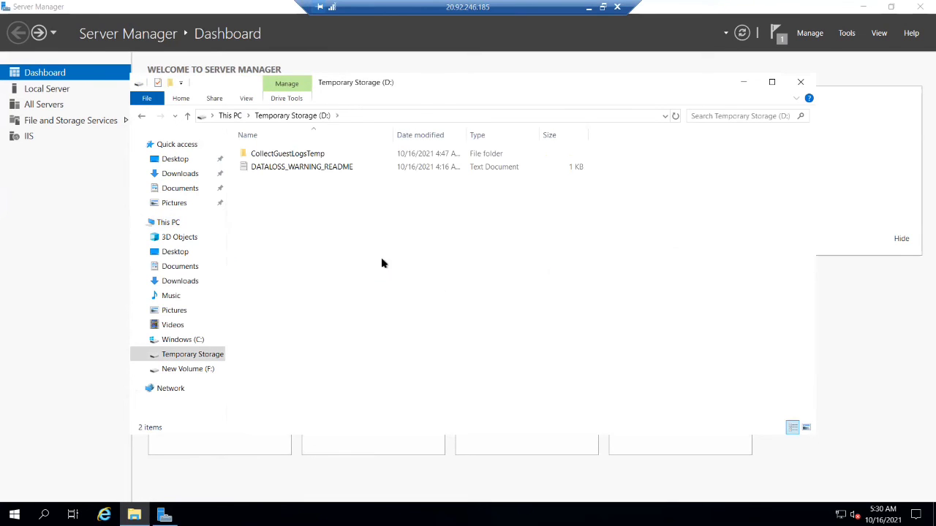
{"action": "right_click", "coordinate": [386, 246]}
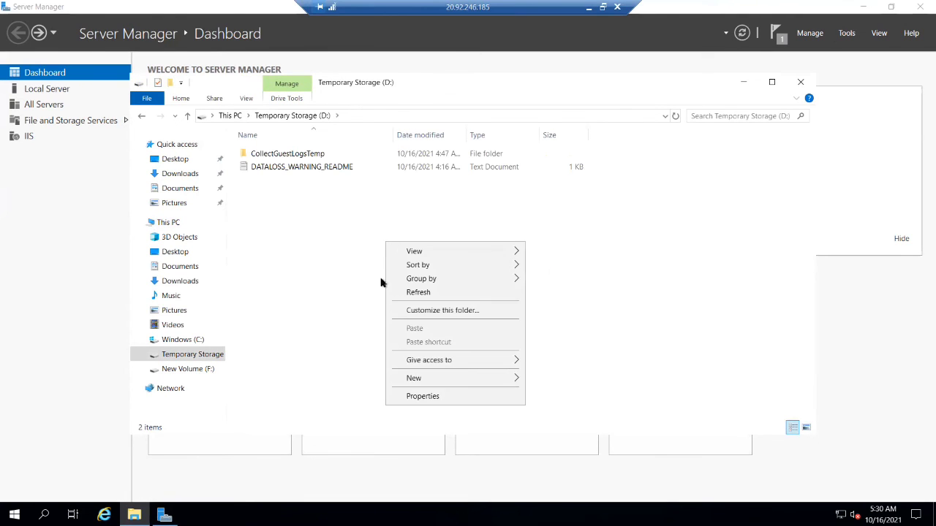
{"action": "mouse_move", "coordinate": [419, 388]}
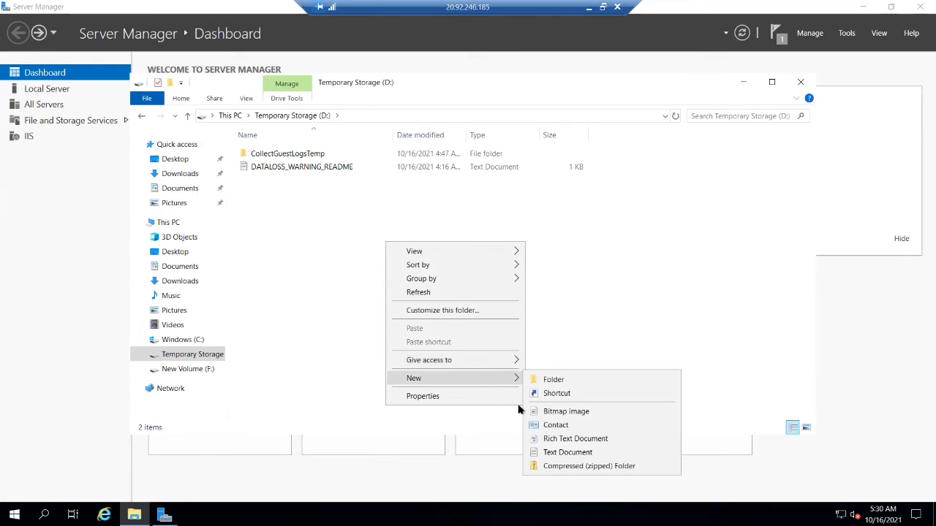
{"action": "left_click", "coordinate": [567, 453]}
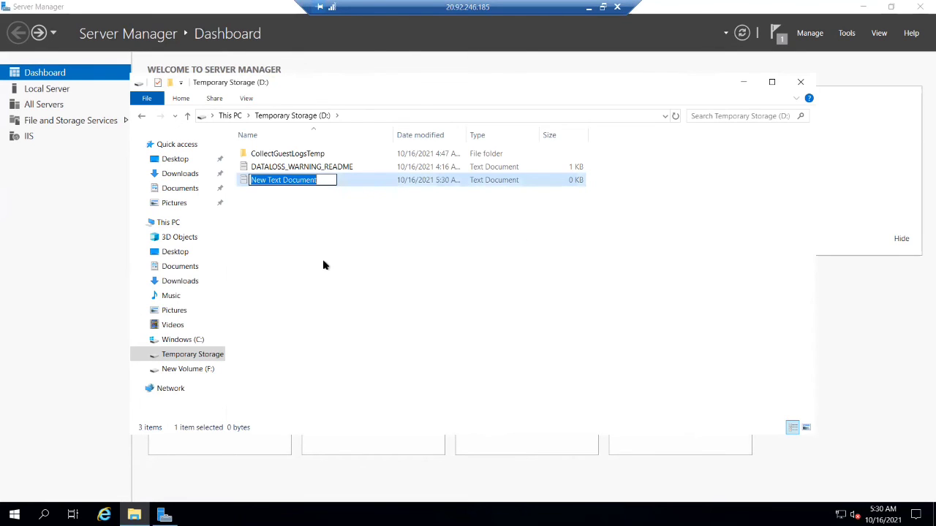
{"action": "type", "text": "k"}
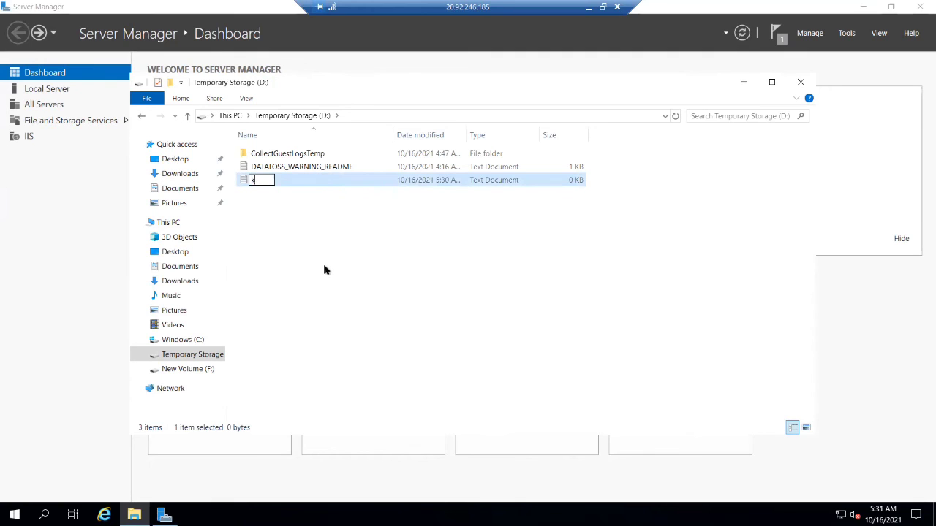
{"action": "type", "text": "runal"}
{"action": "left_click", "coordinate": [376, 269]}
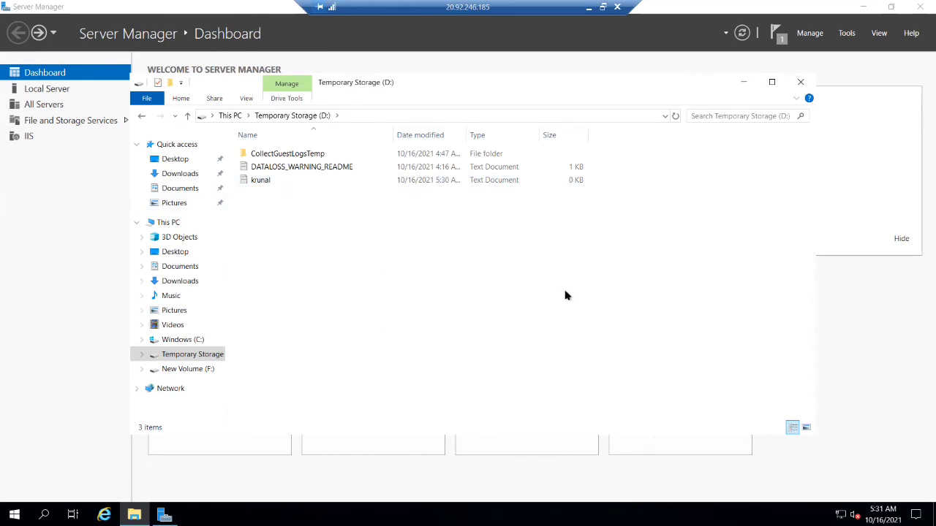
- Go back to This PC, look over the Windows (C:) and New Volume (F:) drives, and close File Explorer
{"action": "left_click", "coordinate": [144, 115]}
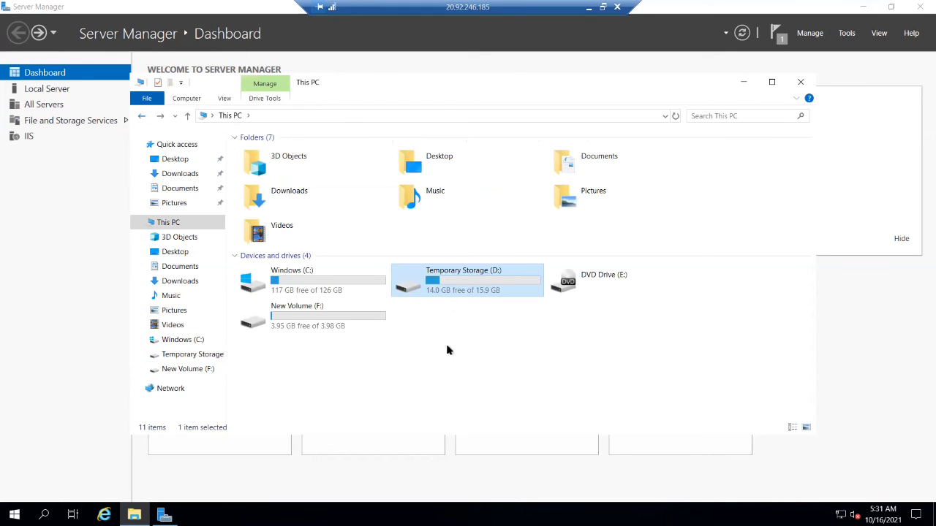
{"action": "left_click", "coordinate": [329, 288]}
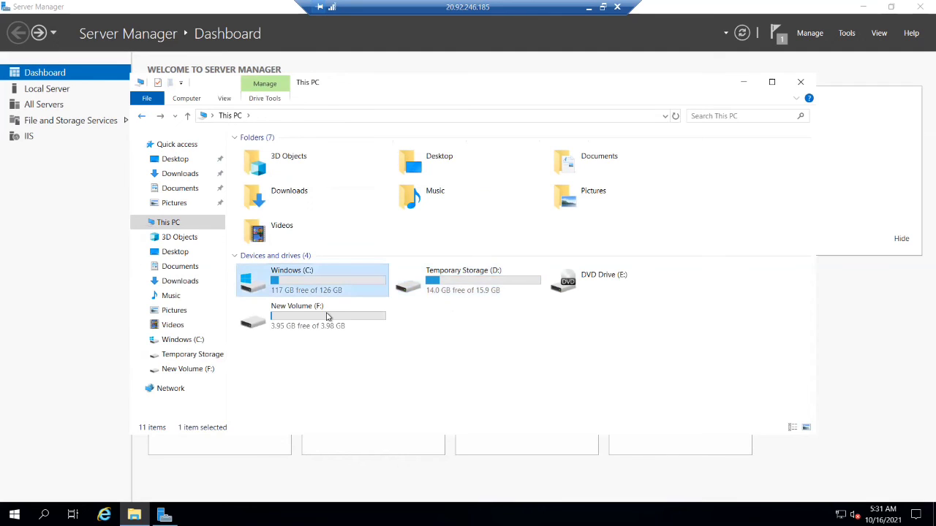
{"action": "left_click", "coordinate": [328, 323]}
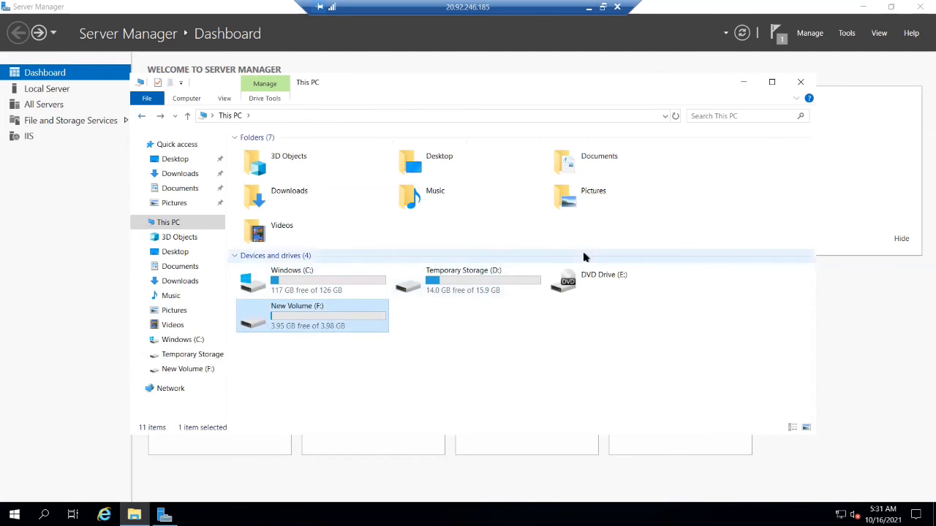
{"action": "left_click", "coordinate": [797, 88]}
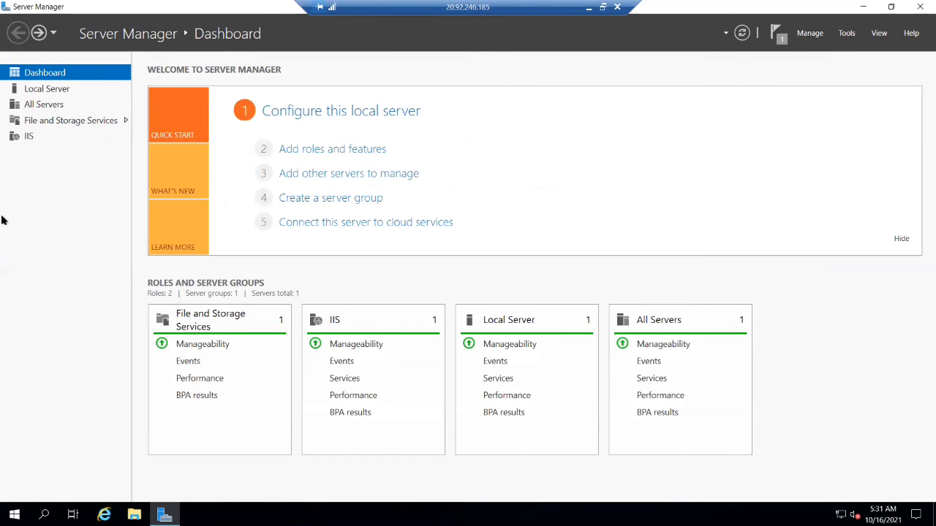
- View the All Servers, File and Storage Services and Local Server pages, and return to the Dashboard
{"action": "left_click", "coordinate": [26, 137]}
{"action": "left_click", "coordinate": [38, 104]}
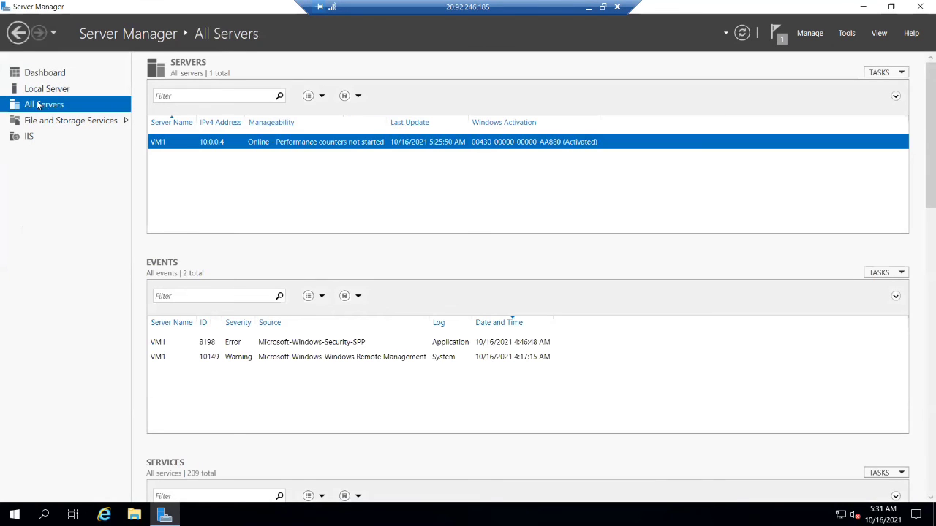
{"action": "left_click", "coordinate": [38, 120]}
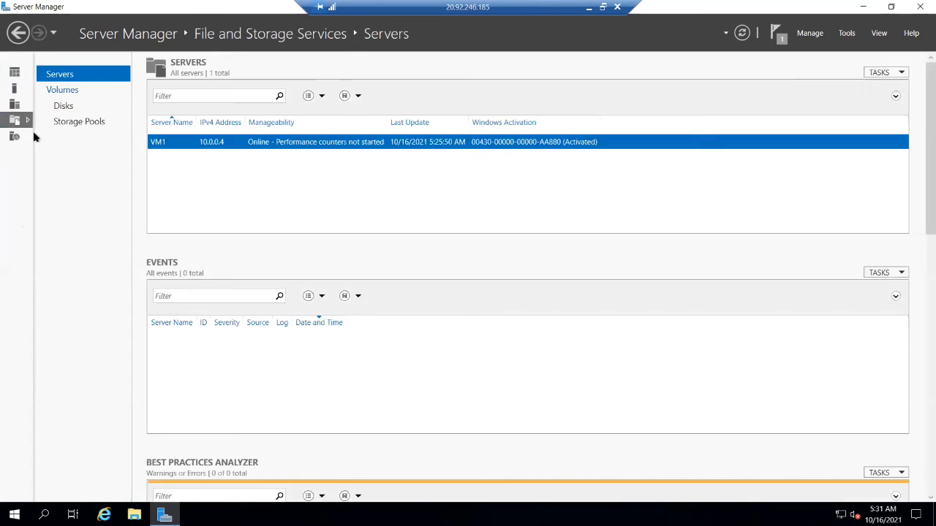
{"action": "left_click", "coordinate": [22, 90]}
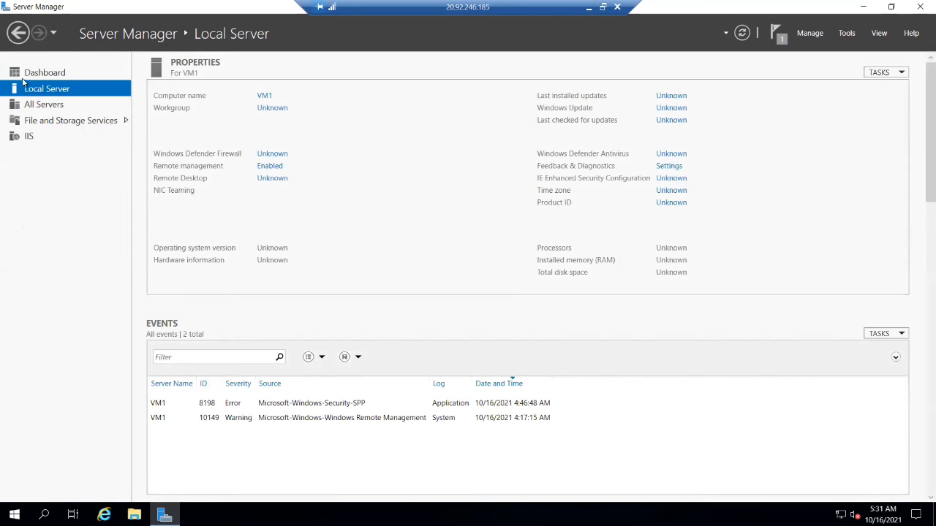
{"action": "left_click", "coordinate": [37, 75]}
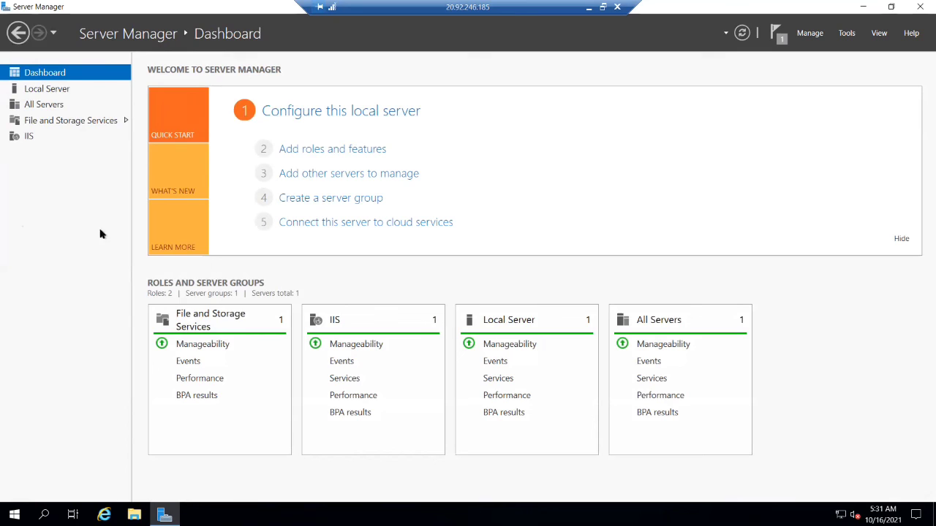
- Browse the available server roles and features for VM1 in the Add Roles and Features Wizard, and close it without installing anything
{"action": "left_click", "coordinate": [306, 150]}
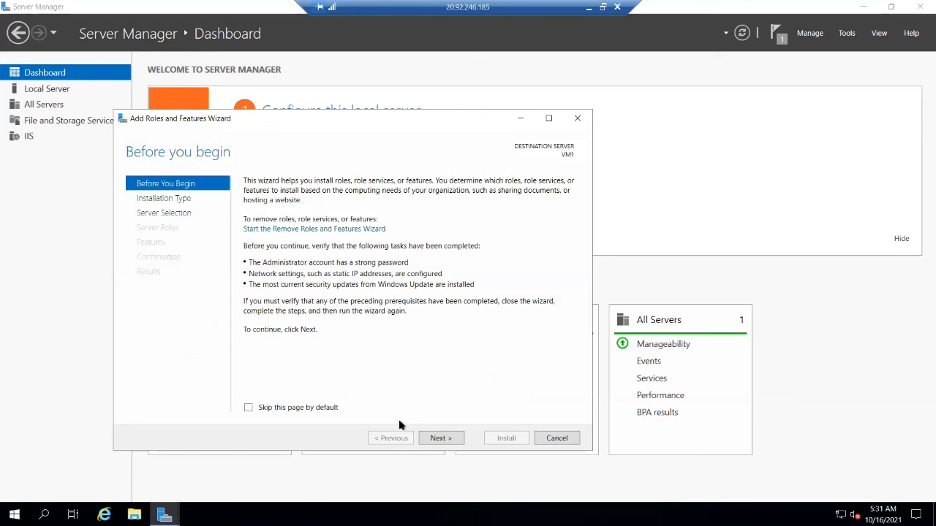
{"action": "left_click", "coordinate": [440, 439]}
{"action": "left_click", "coordinate": [439, 439]}
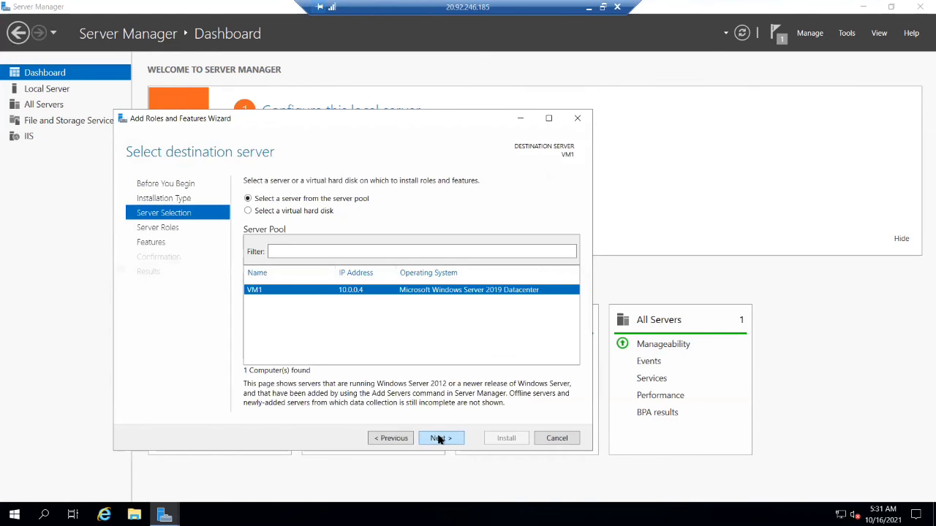
{"action": "left_click", "coordinate": [440, 438]}
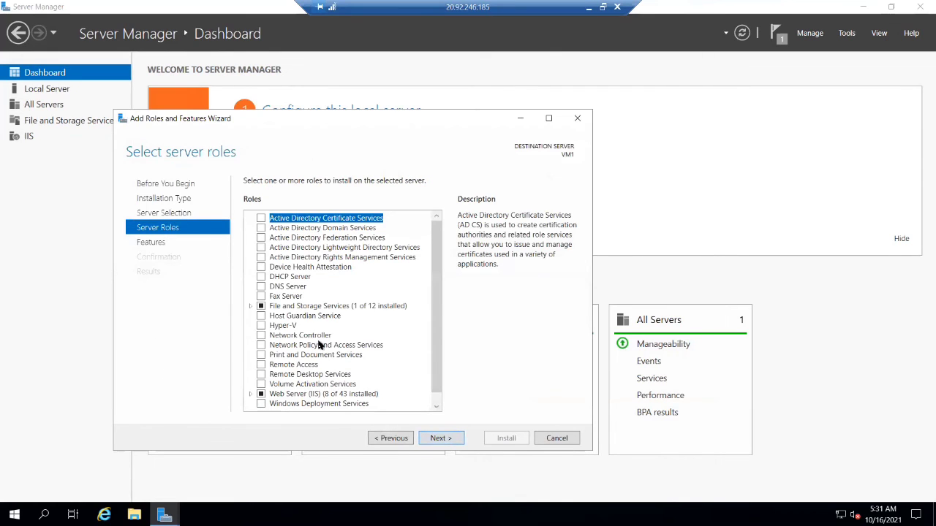
{"action": "scroll", "coordinate": [284, 422], "scroll_direction": "down", "scroll_amount": 1}
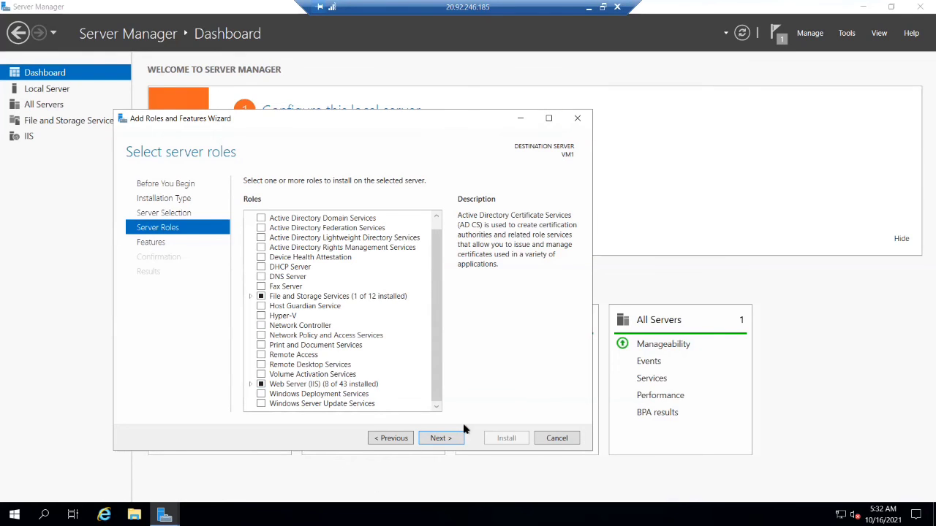
{"action": "left_click", "coordinate": [441, 438]}
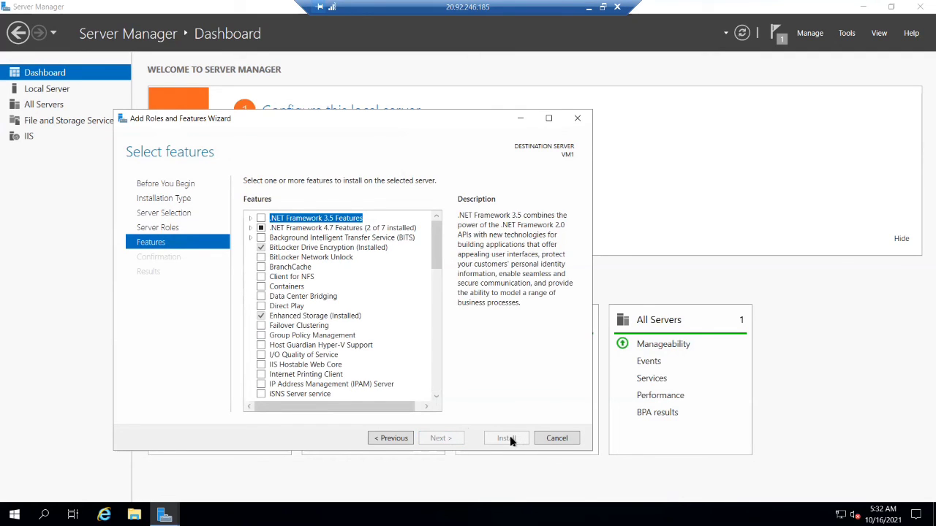
{"action": "left_click", "coordinate": [578, 119]}
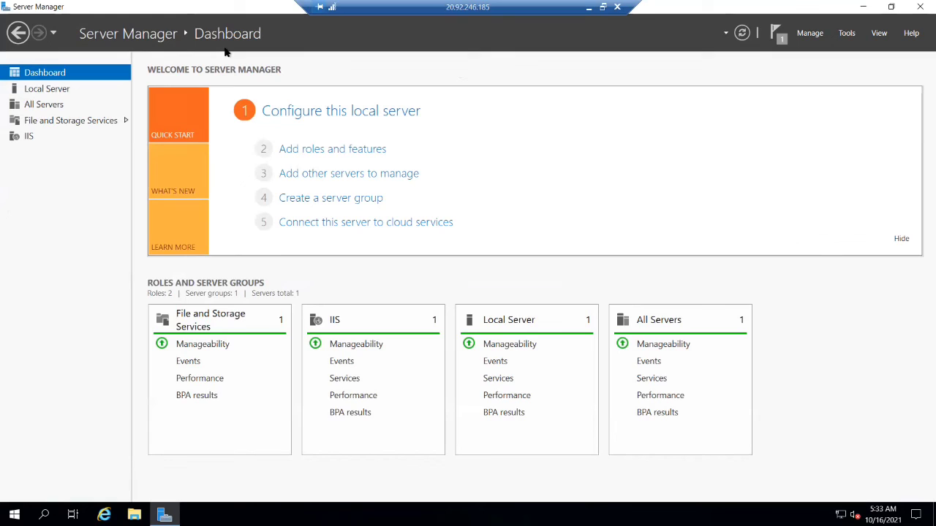
- Close Server Manager, search for "power" and open Windows PowerShell
{"action": "left_click", "coordinate": [920, 7]}
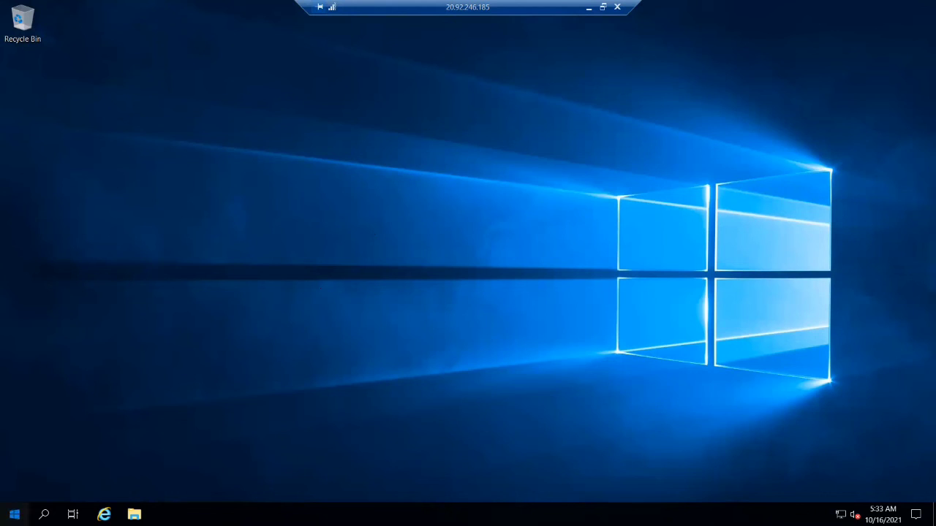
{"action": "left_click", "coordinate": [15, 515]}
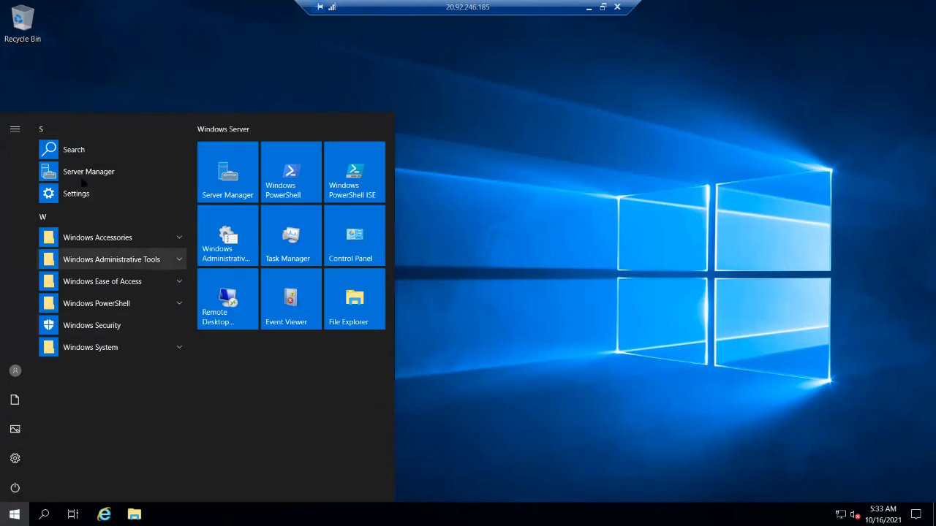
{"action": "left_click", "coordinate": [81, 150]}
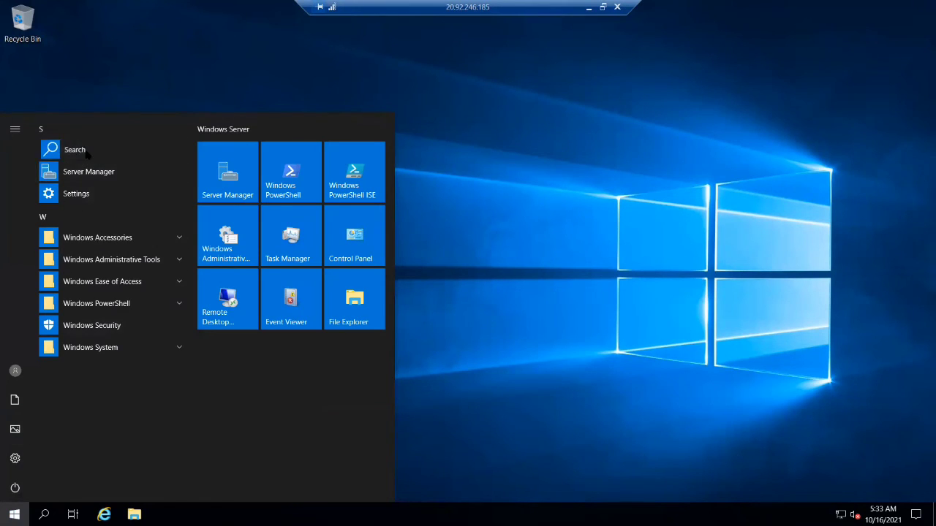
{"action": "type", "text": "power"}
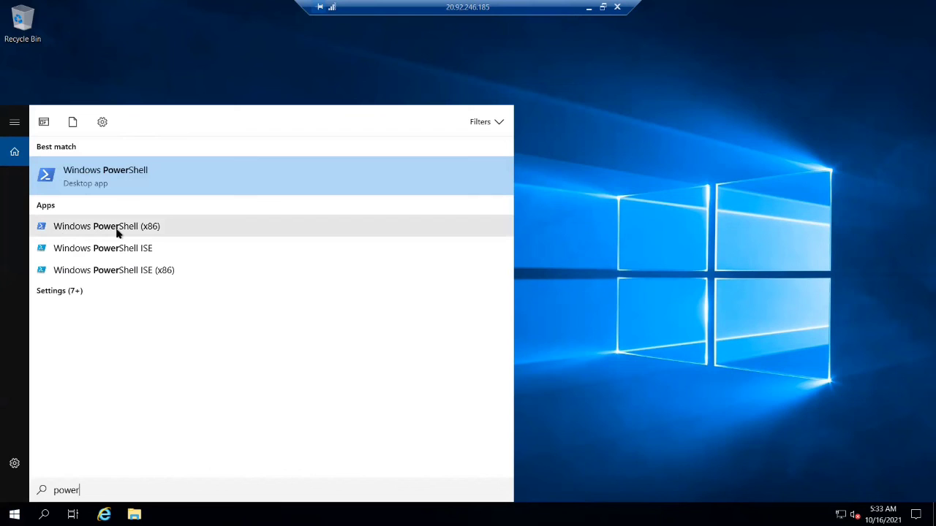
{"action": "left_click", "coordinate": [137, 182]}
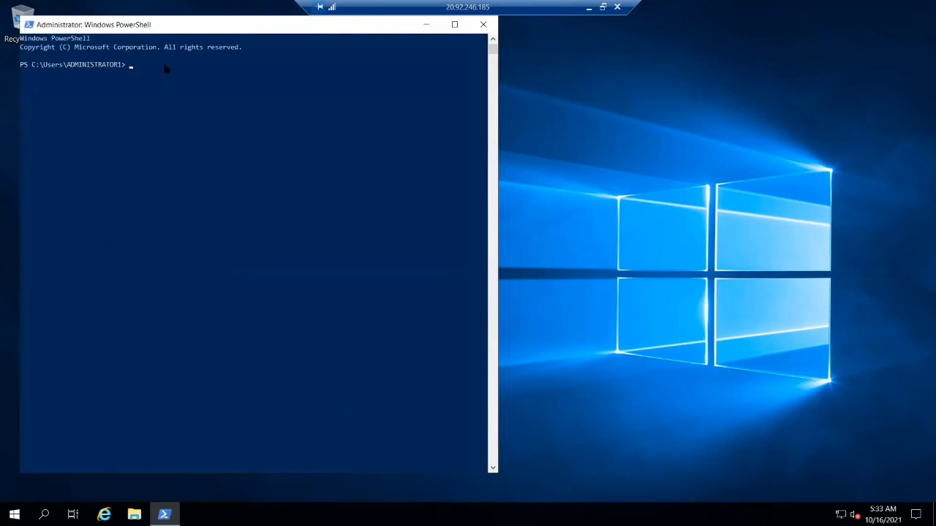